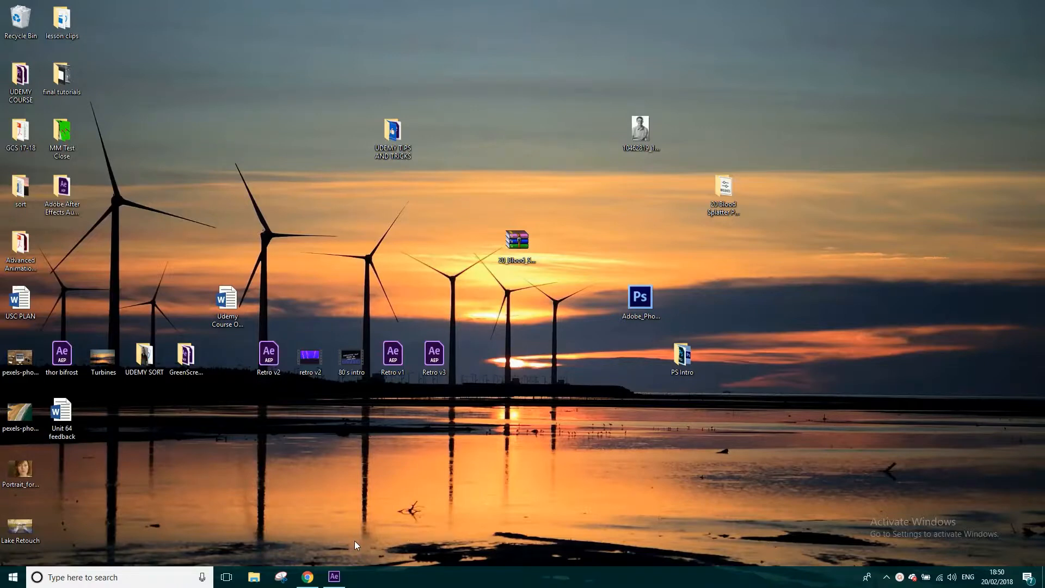
# Step: Review the handwritten-title preview posts on the Creative Tap Facebook and Twitter pages in Chrome, and close both pages
pyautogui.click(308, 577)
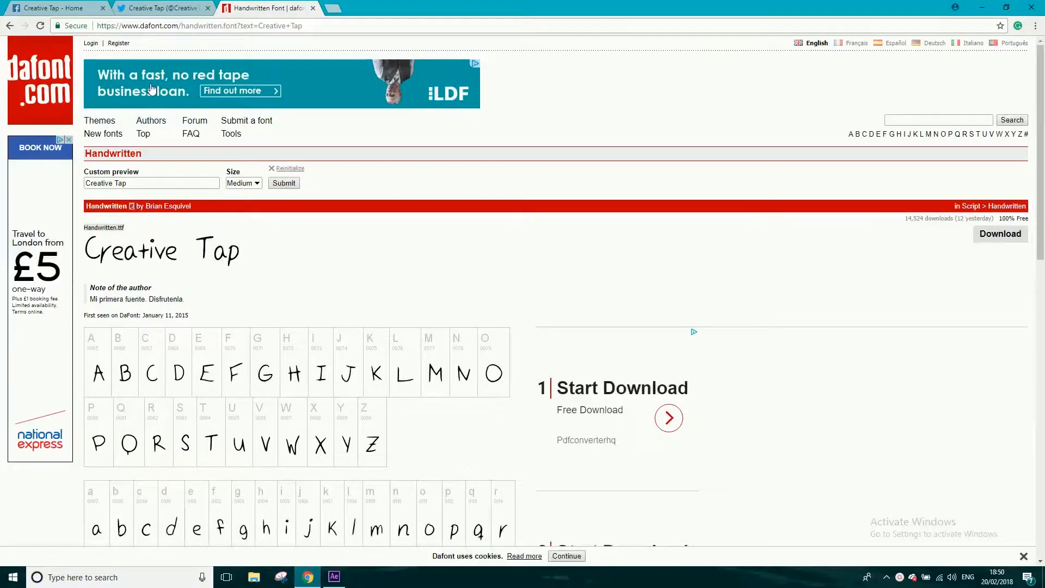
pyautogui.click(45, 8)
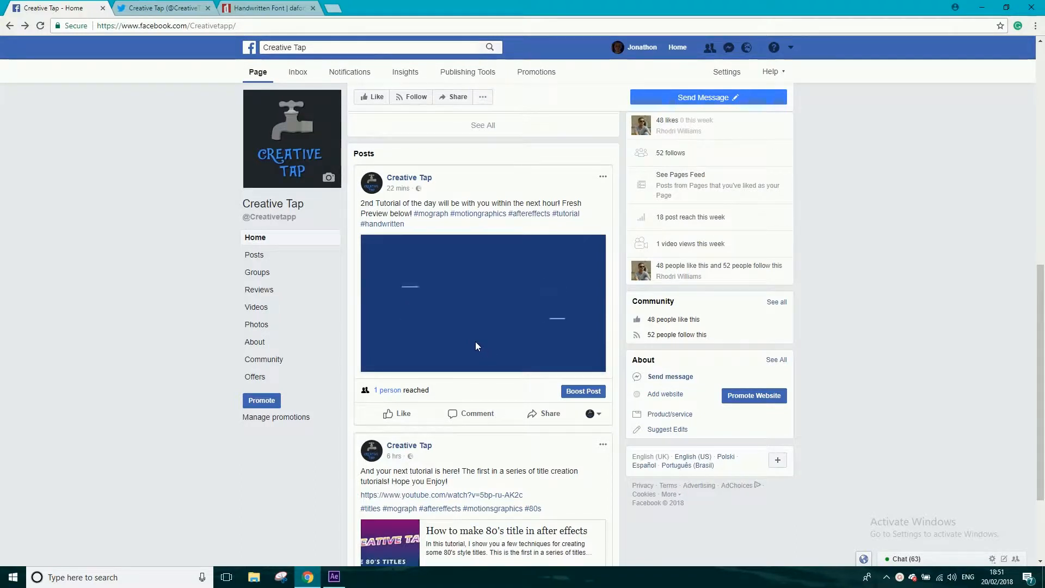
pyautogui.hotkey('ctrl', 'Tab')
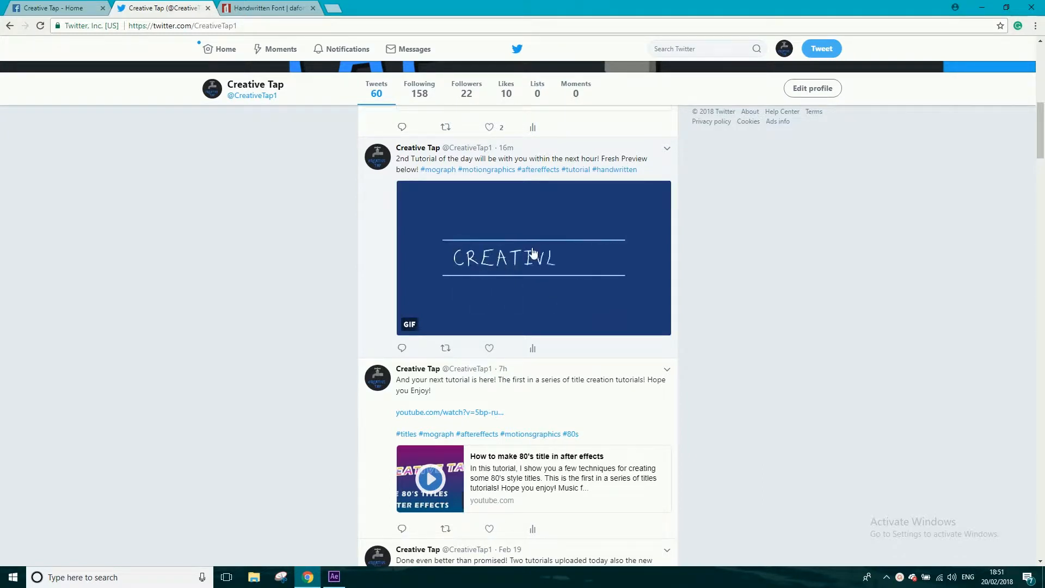
pyautogui.middleClick(70, 5)
pyautogui.middleClick(71, 6)
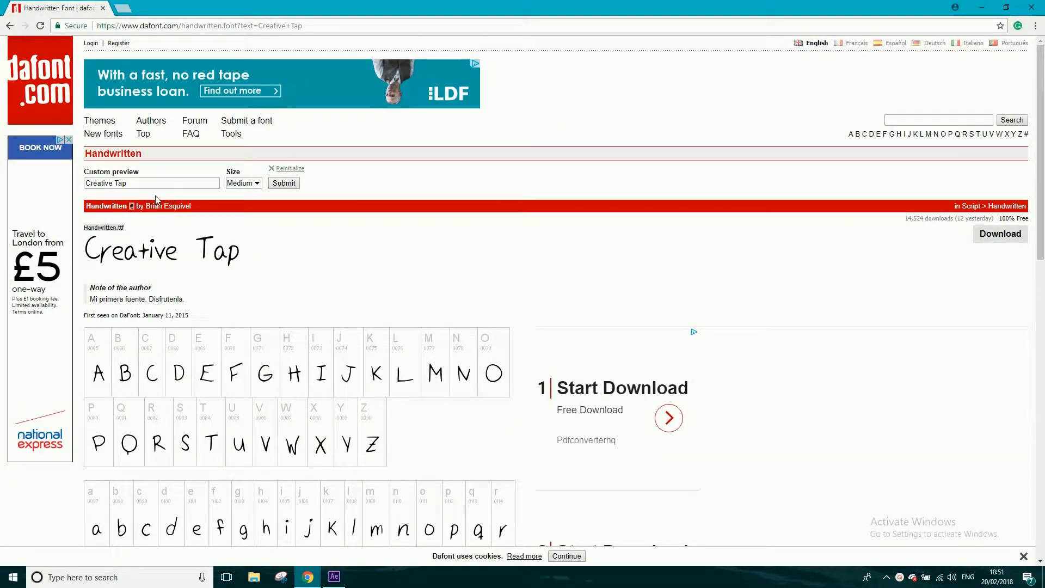
# Step: Search dafont.com for "Handwritten", look through the matching fonts, and close the browser
pyautogui.click(903, 119)
pyautogui.write('Hand')
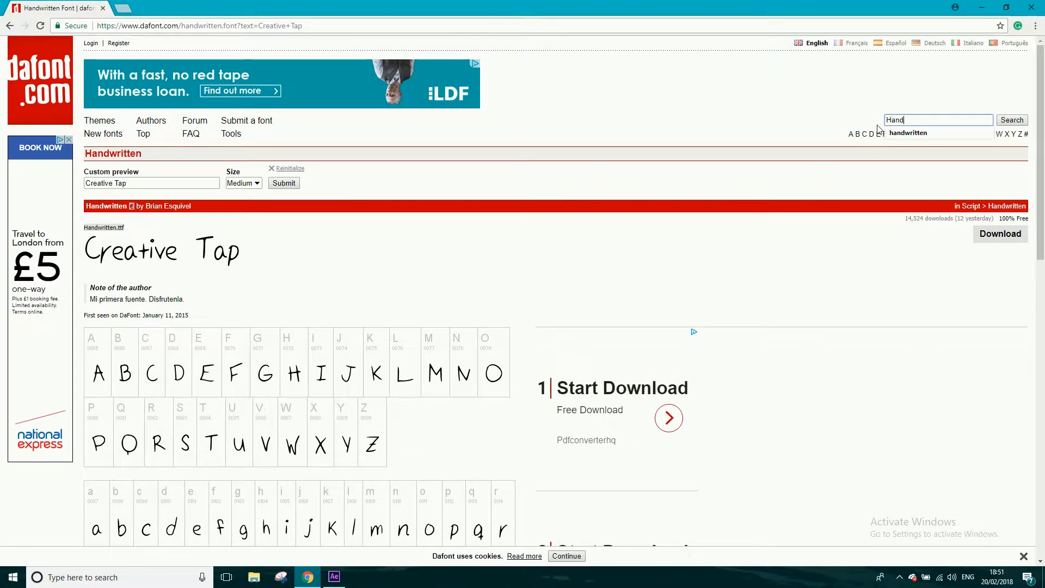
pyautogui.write('ritten')
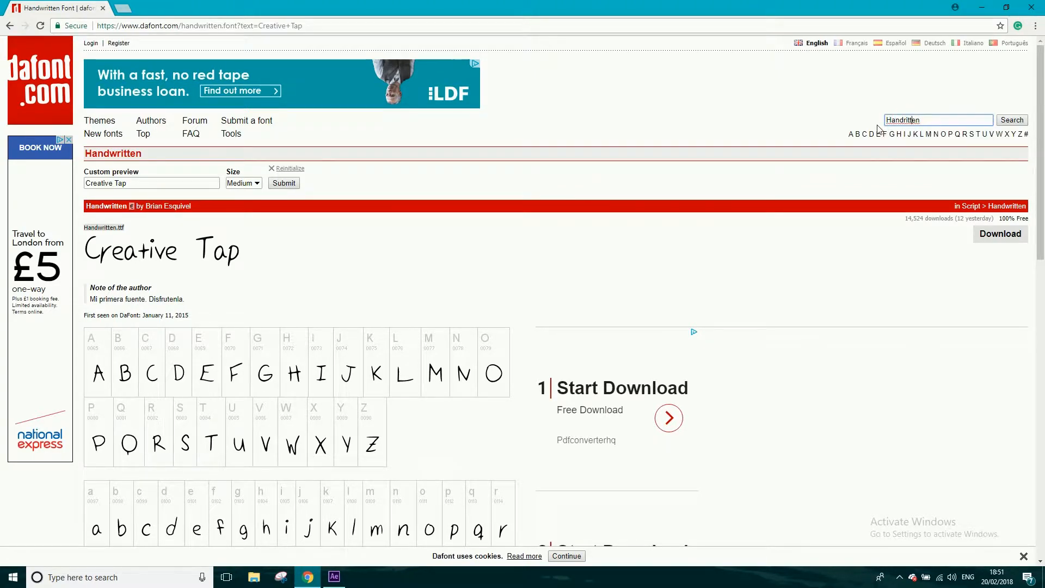
pyautogui.press('Left')
pyautogui.press('Left')
pyautogui.press('Left')
pyautogui.press('Left')
pyautogui.write('w')
pyautogui.press('Return')
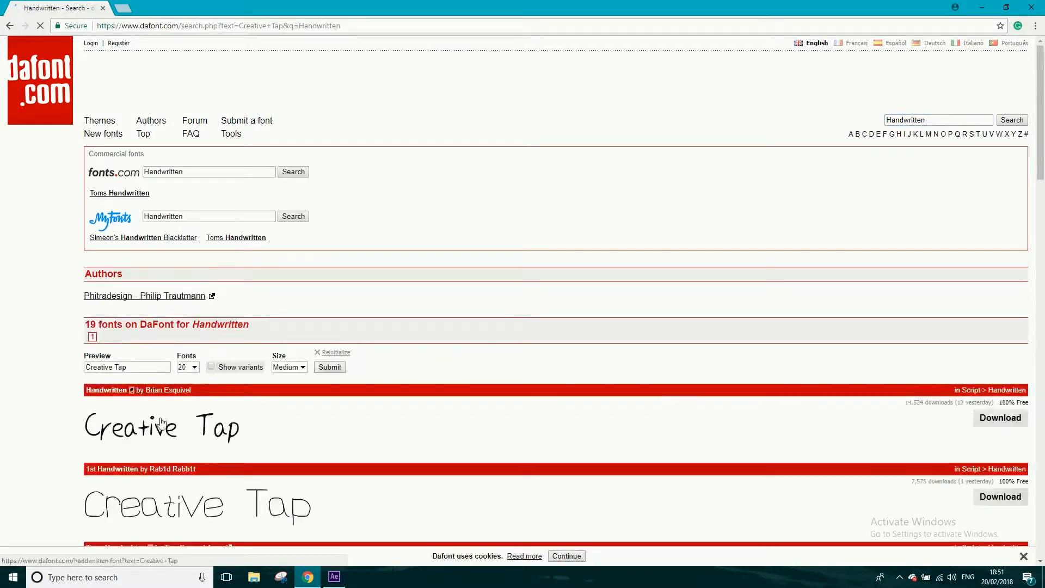
pyautogui.scroll(-7, 126, 361)
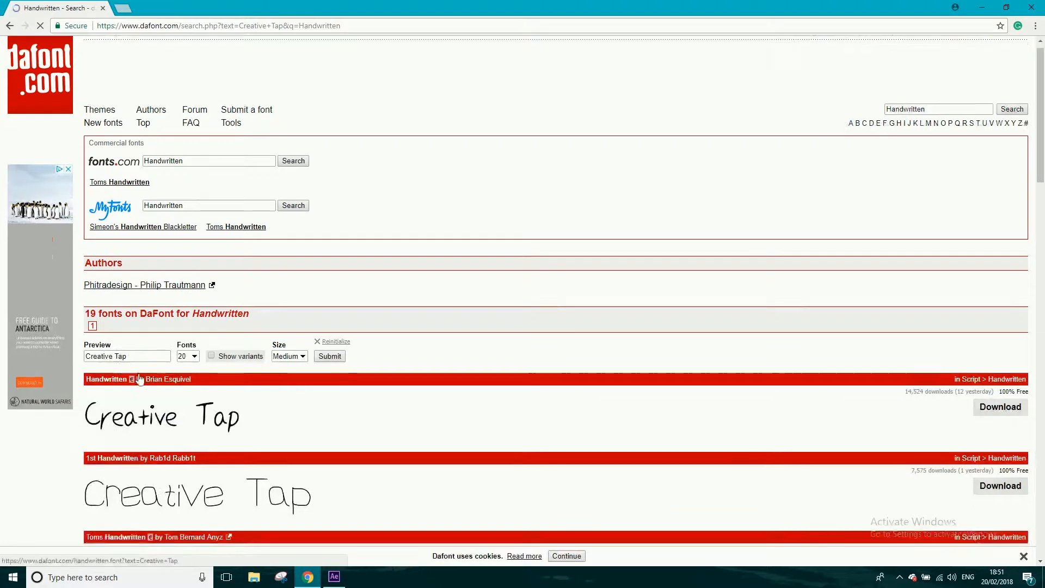
pyautogui.scroll(4, 134, 217)
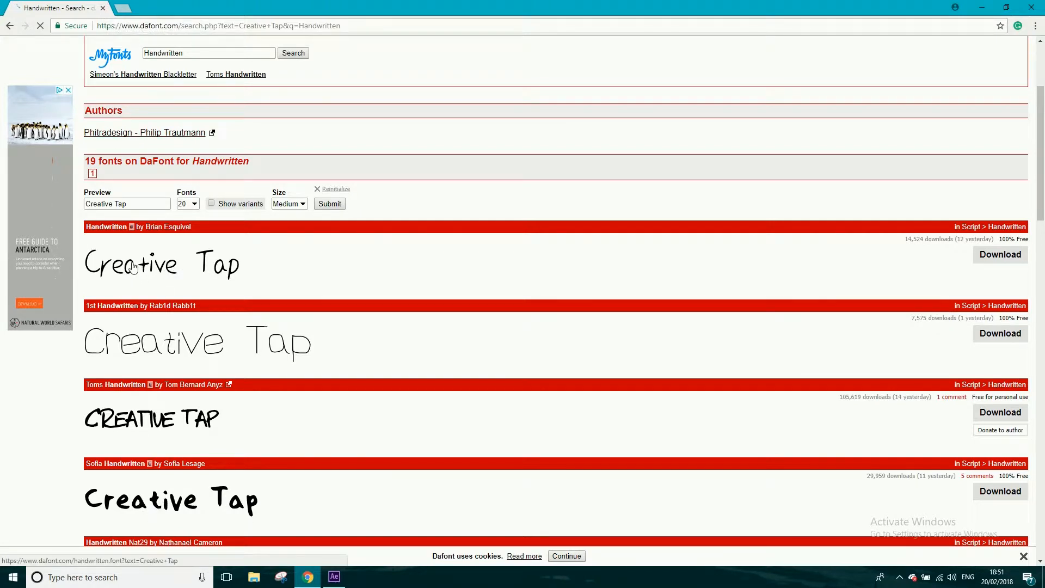
pyautogui.click(102, 7)
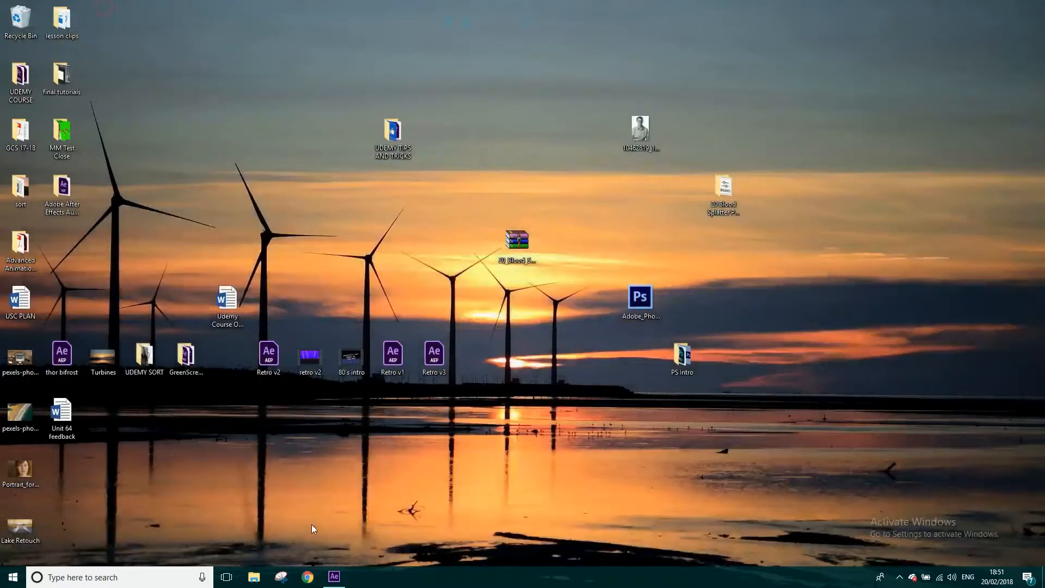
# Step: Switch to After Effects and create an HDTV 1080 25 composition named "Handwritten type"
pyautogui.click(334, 577)
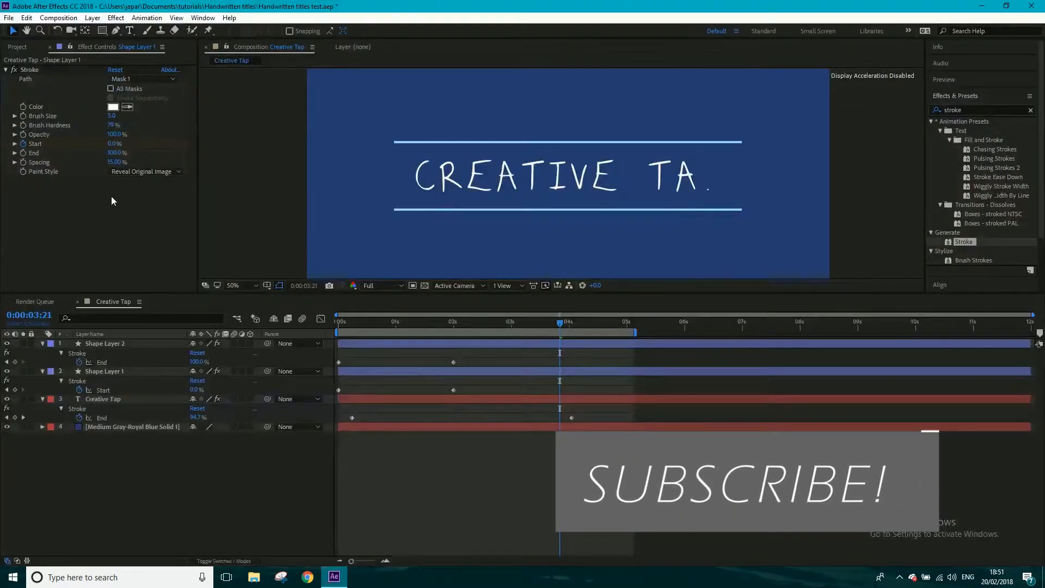
pyautogui.click(58, 18)
pyautogui.click(63, 30)
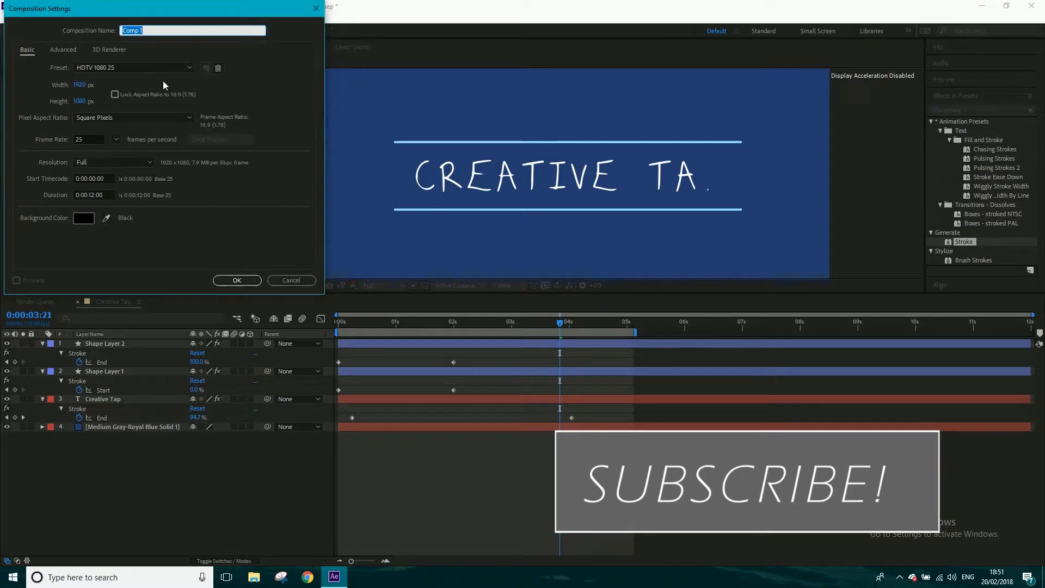
pyautogui.write('Handwritten type')
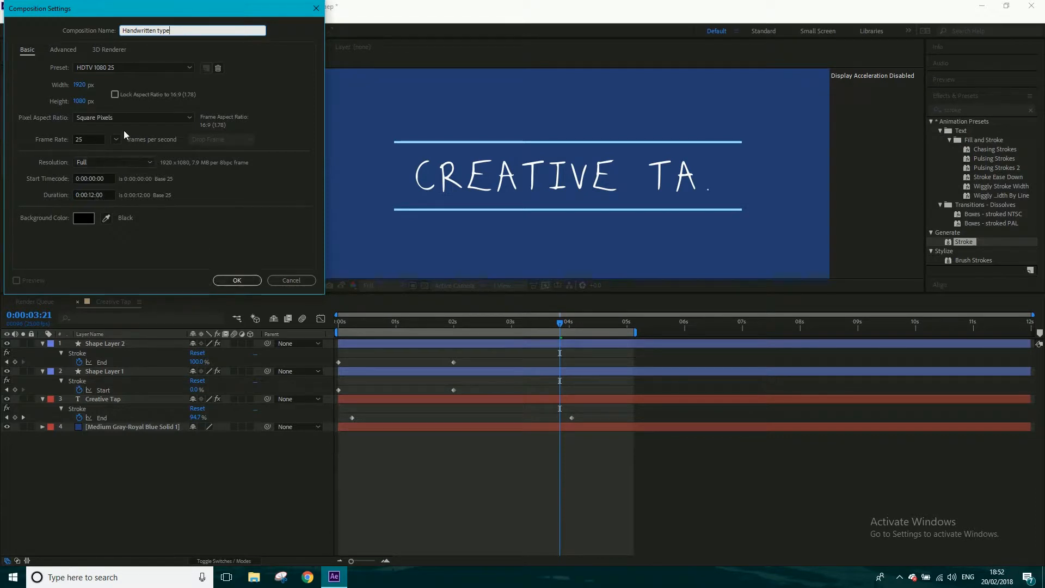
pyautogui.click(240, 282)
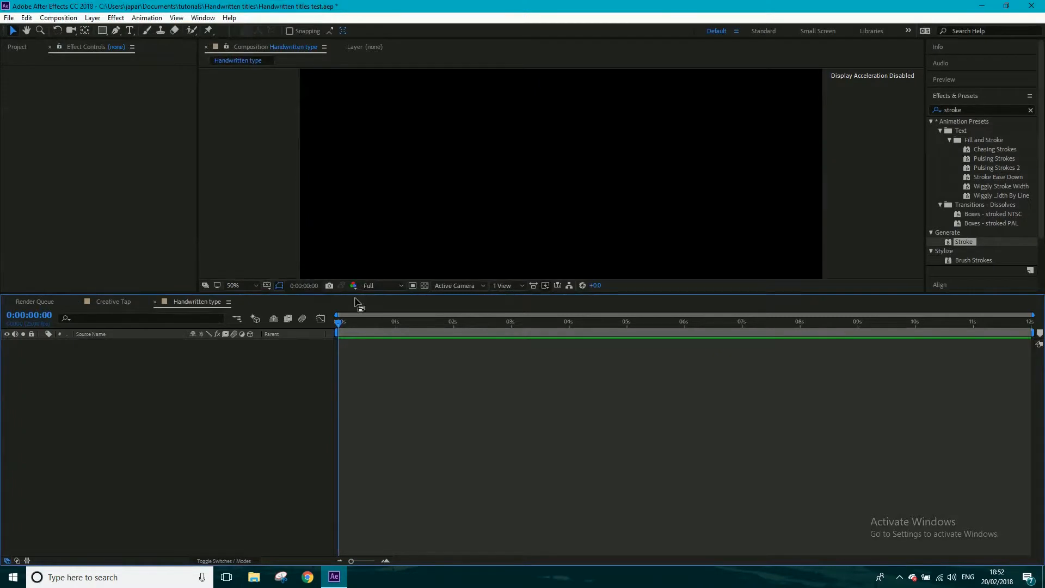
# Step: Enlarge the composition viewer and add a text layer reading "CREATIVE TAP"
pyautogui.moveTo(355, 295); pyautogui.dragTo(351, 400)
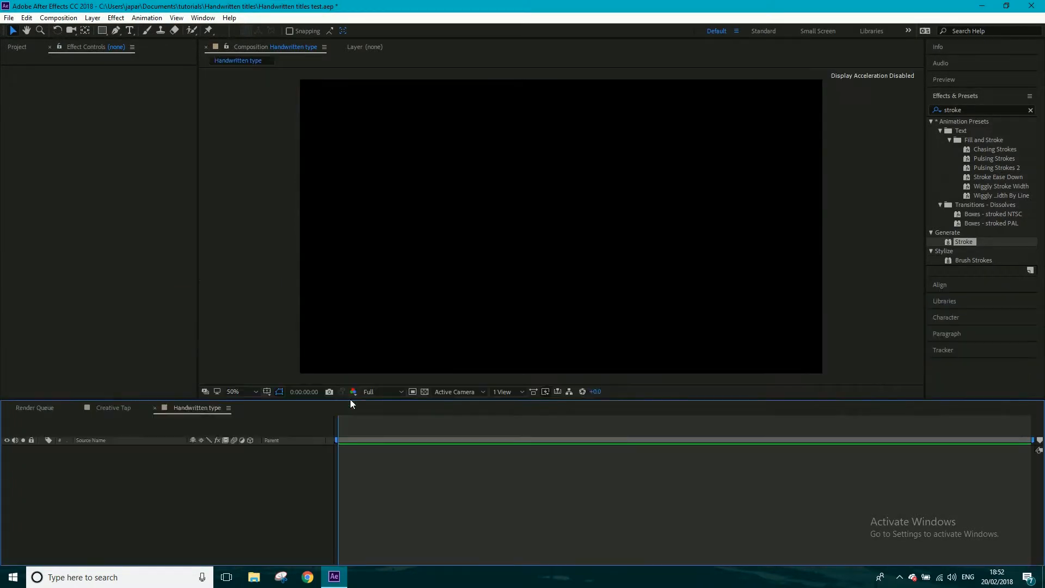
pyautogui.click(130, 30)
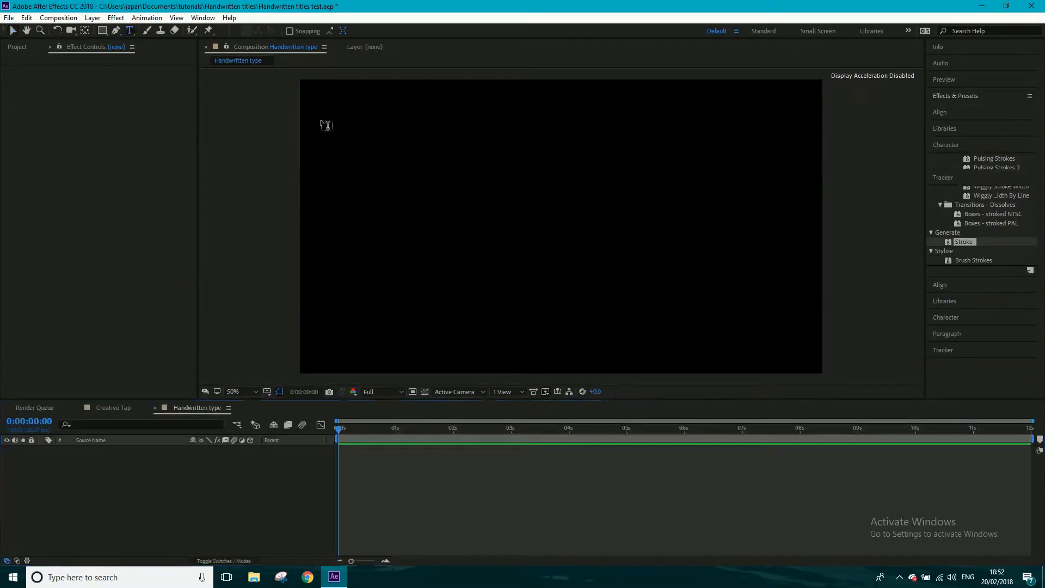
pyautogui.click(418, 215)
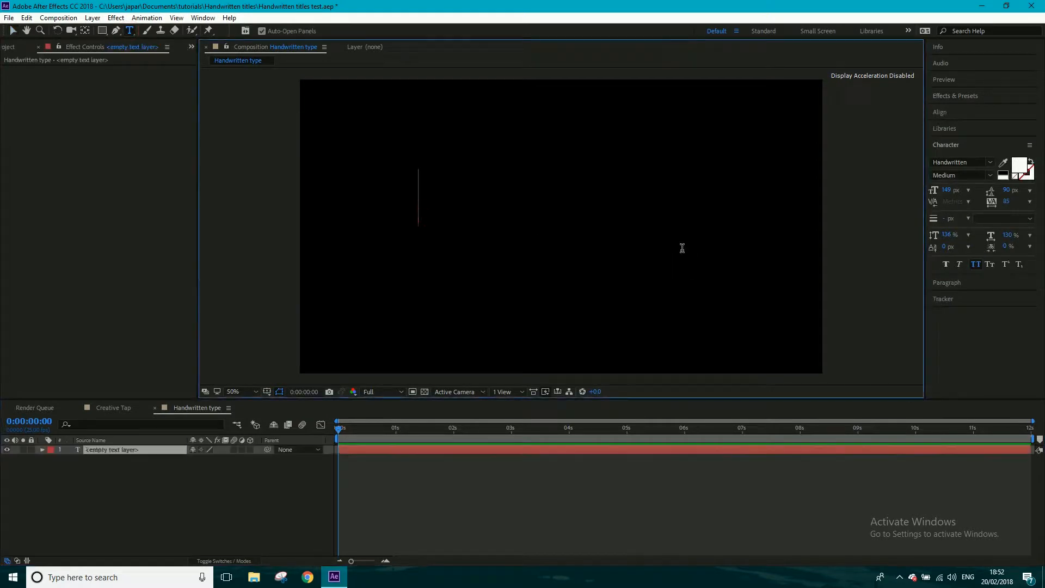
pyautogui.write('Crae')
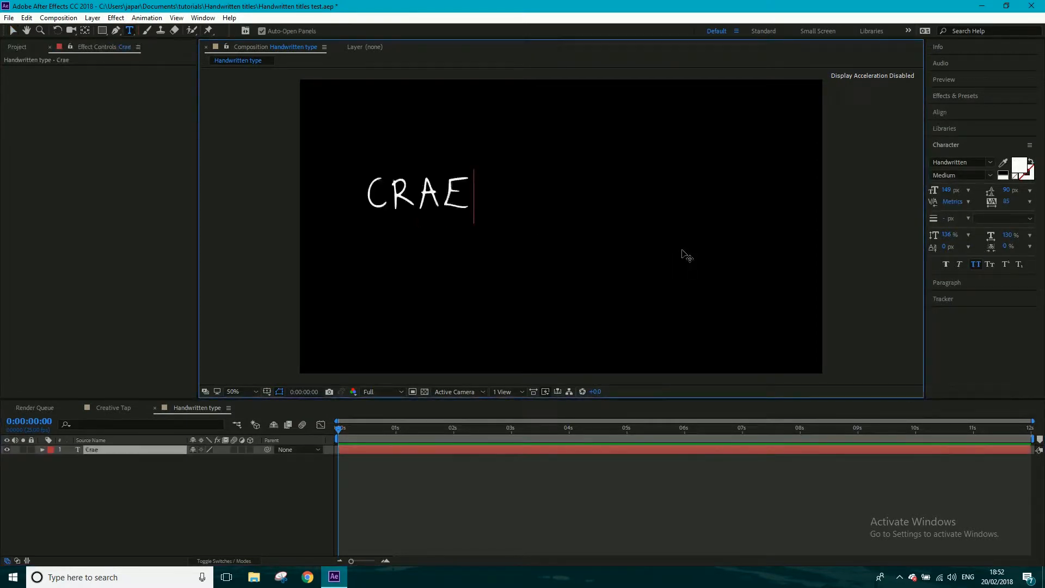
pyautogui.write('t')
pyautogui.press('BackSpace')
pyautogui.press('BackSpace')
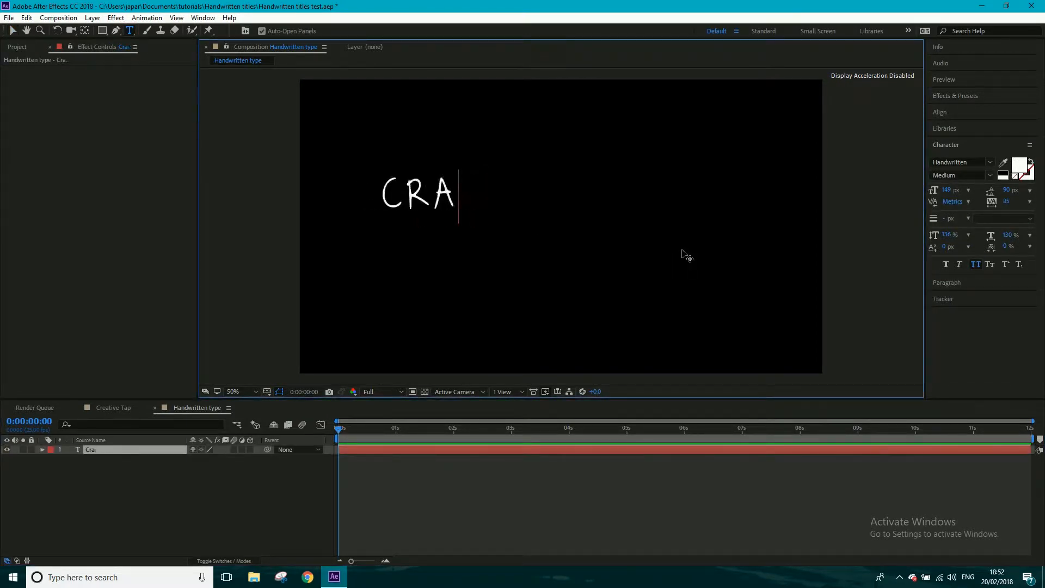
pyautogui.press('BackSpace')
pyautogui.press('BackSpace')
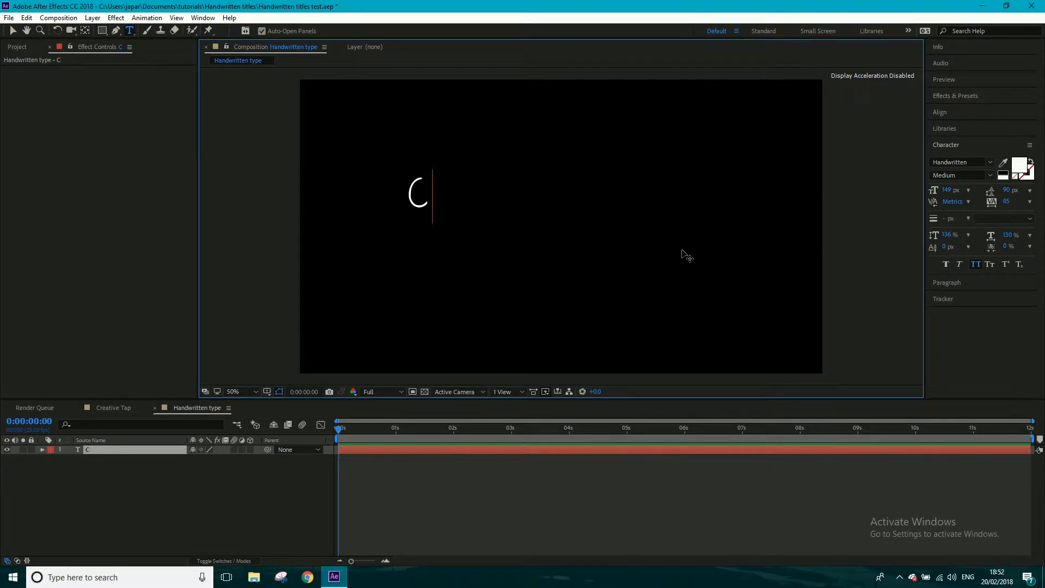
pyautogui.write('reativ')
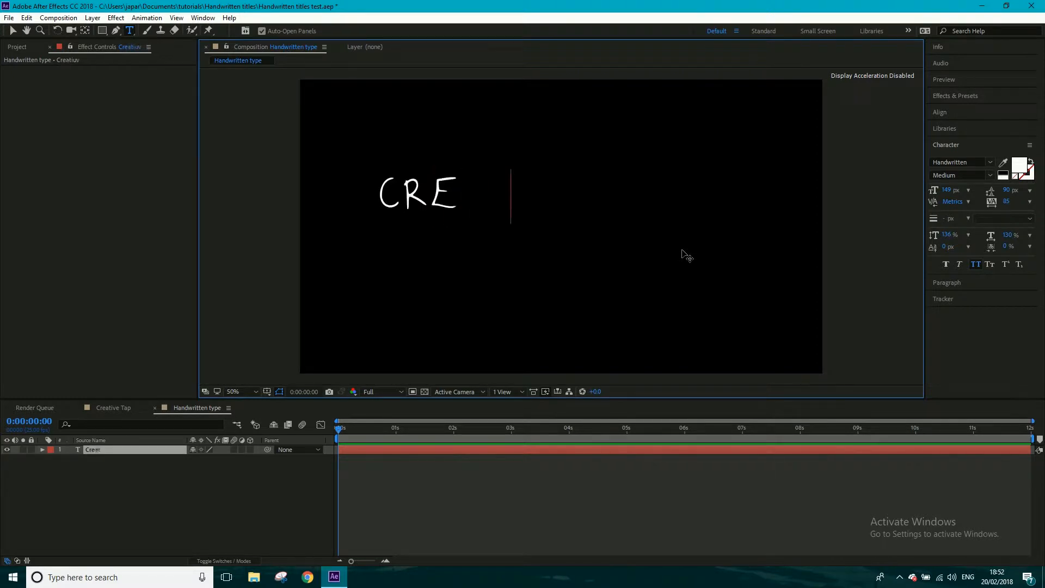
pyautogui.press('BackSpace')
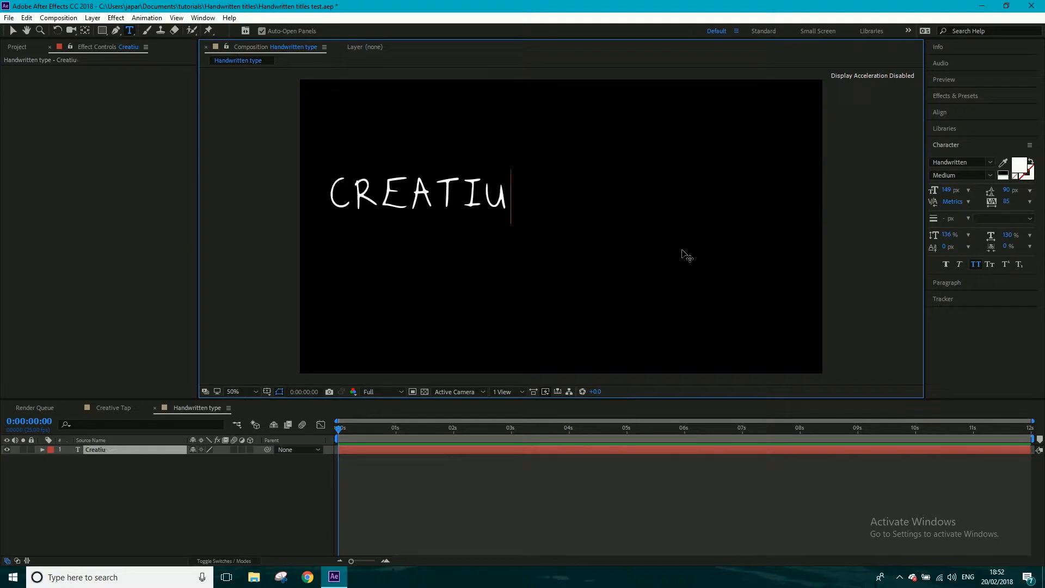
pyautogui.press('BackSpace')
pyautogui.write('vE')
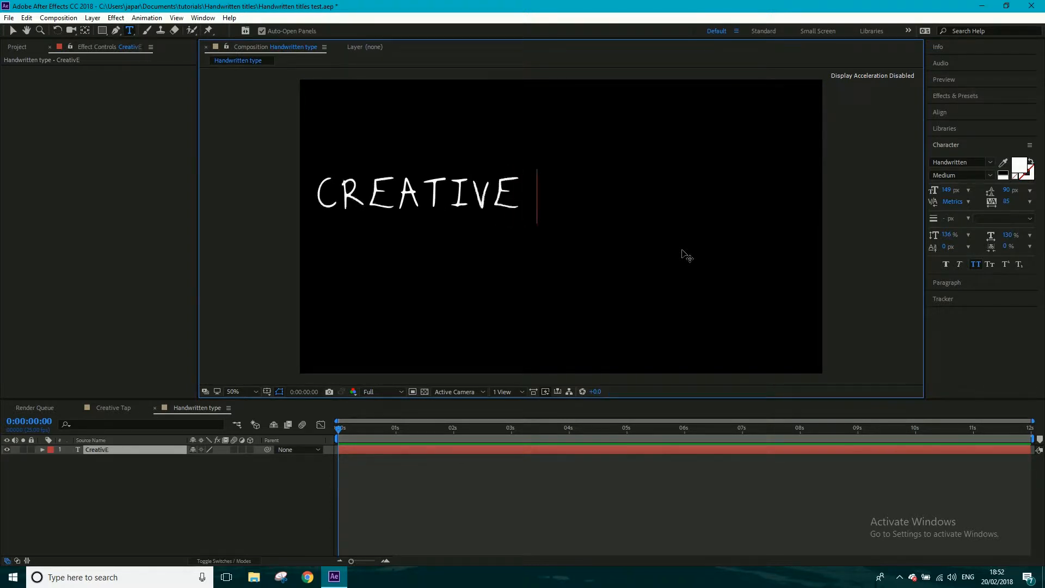
pyautogui.write(' Tapo')
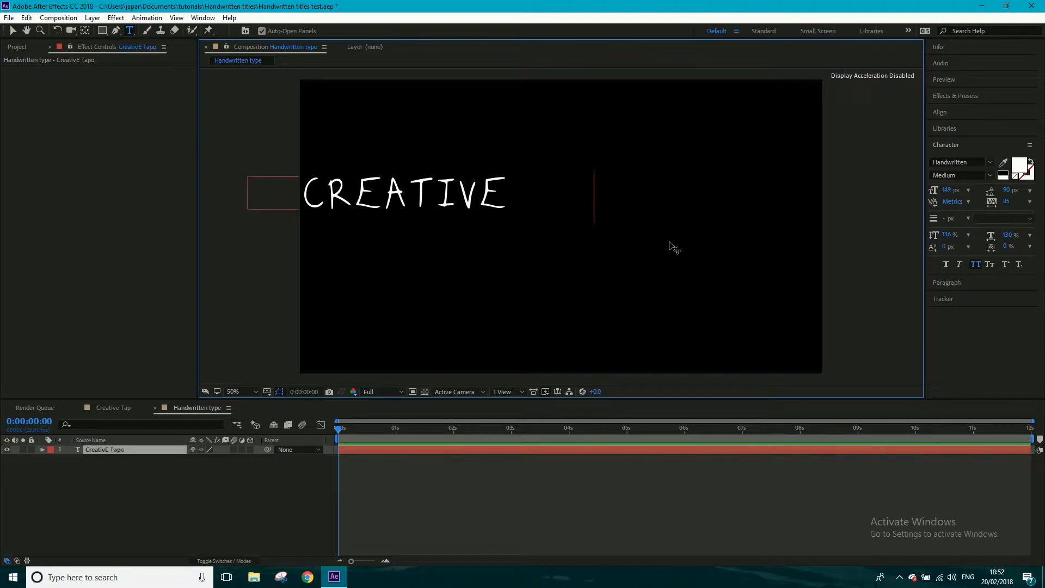
pyautogui.press('BackSpace')
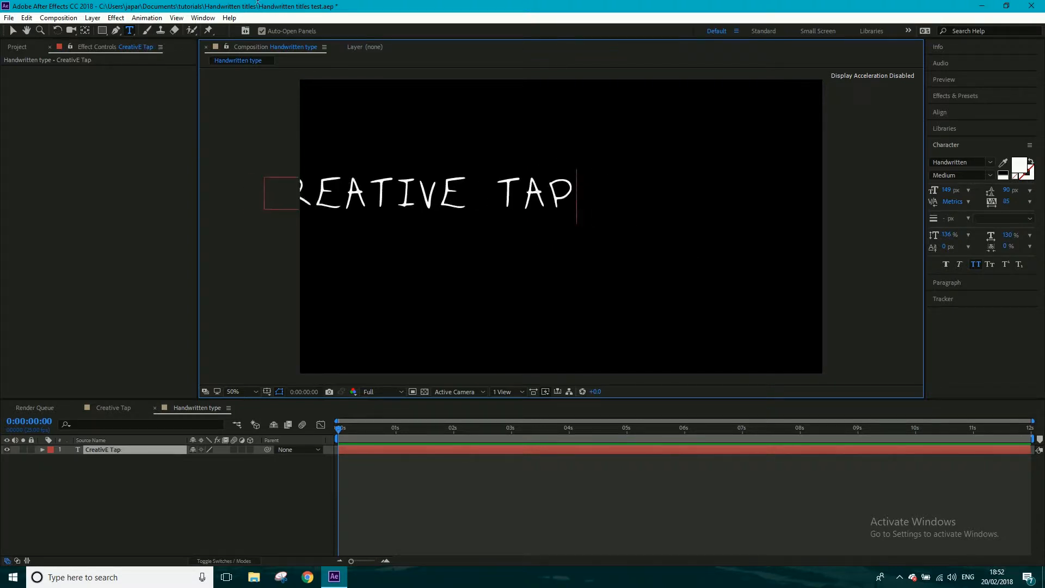
# Step: Move the title so its anchor point sits at the frame centre, using the Title/Action Safe overlay as reference, and hide the overlay
pyautogui.click(14, 32)
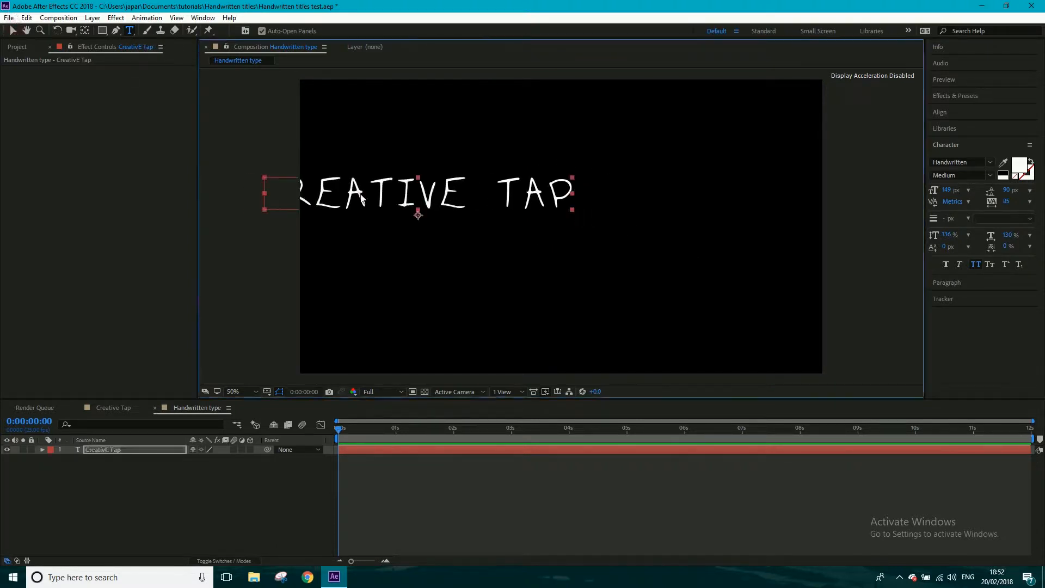
pyautogui.moveTo(488, 204); pyautogui.dragTo(524, 205)
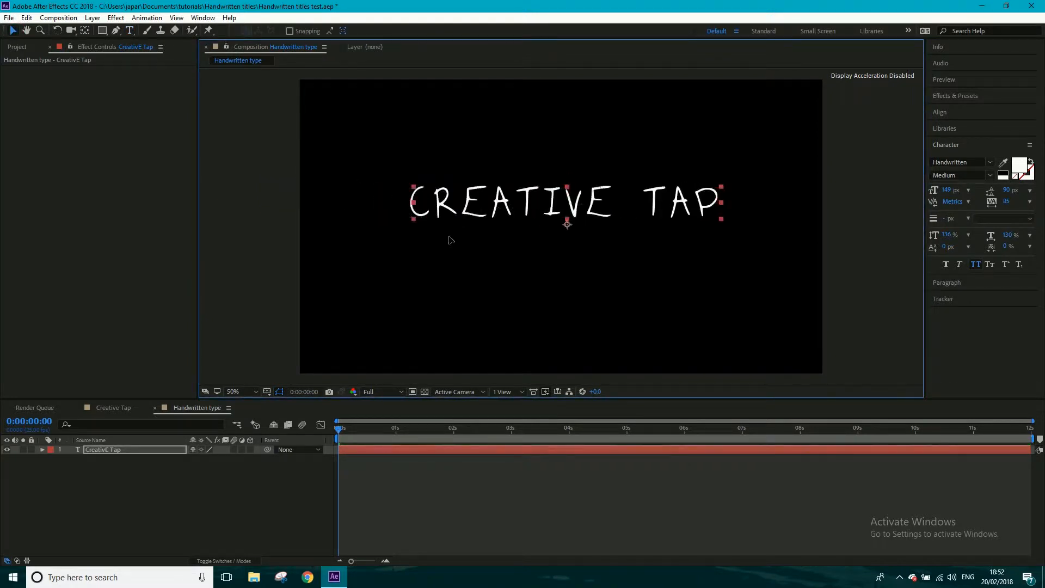
pyautogui.click(270, 391)
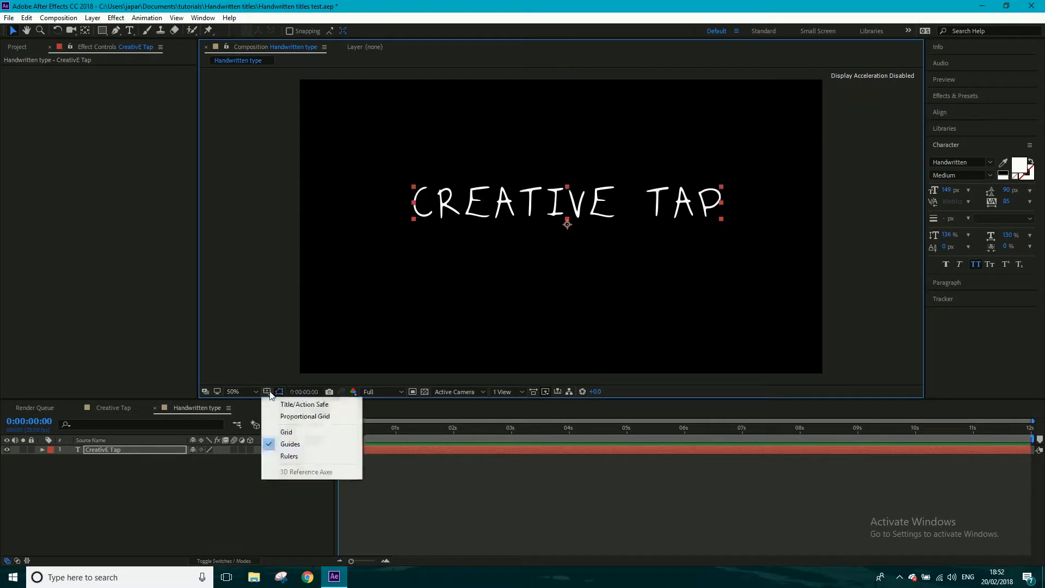
pyautogui.click(324, 405)
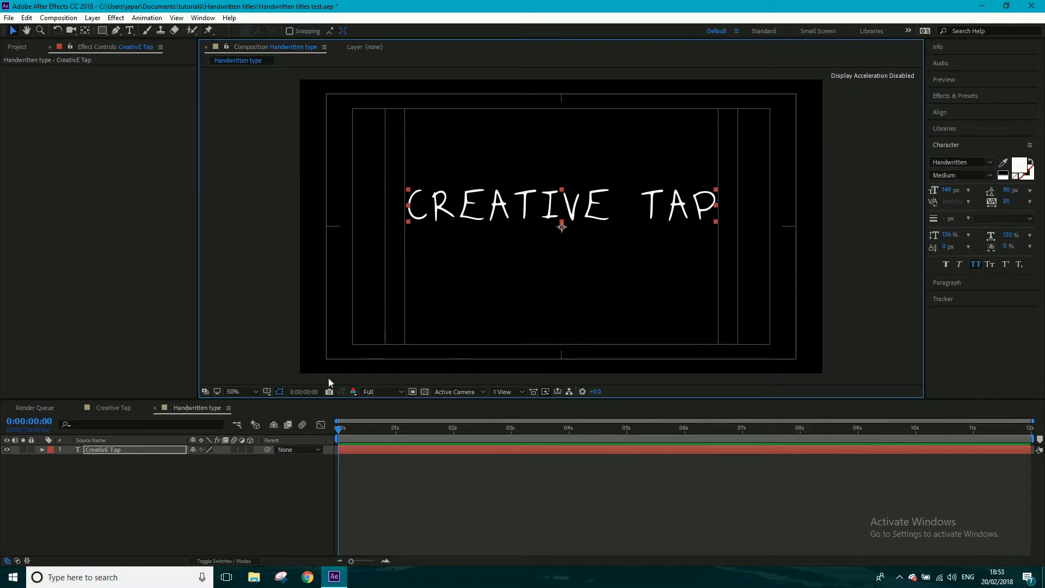
pyautogui.click(268, 392)
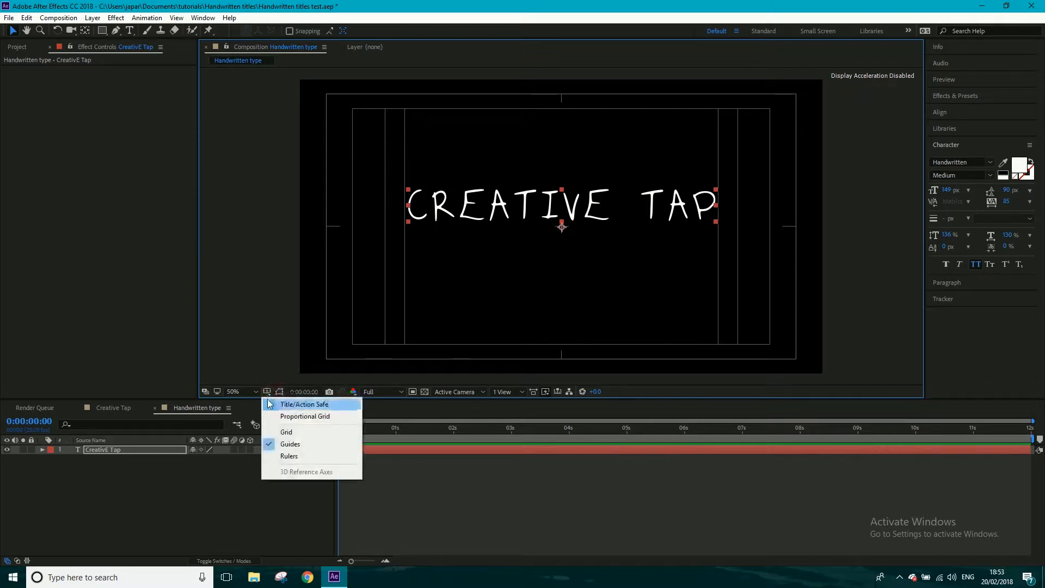
pyautogui.click(269, 404)
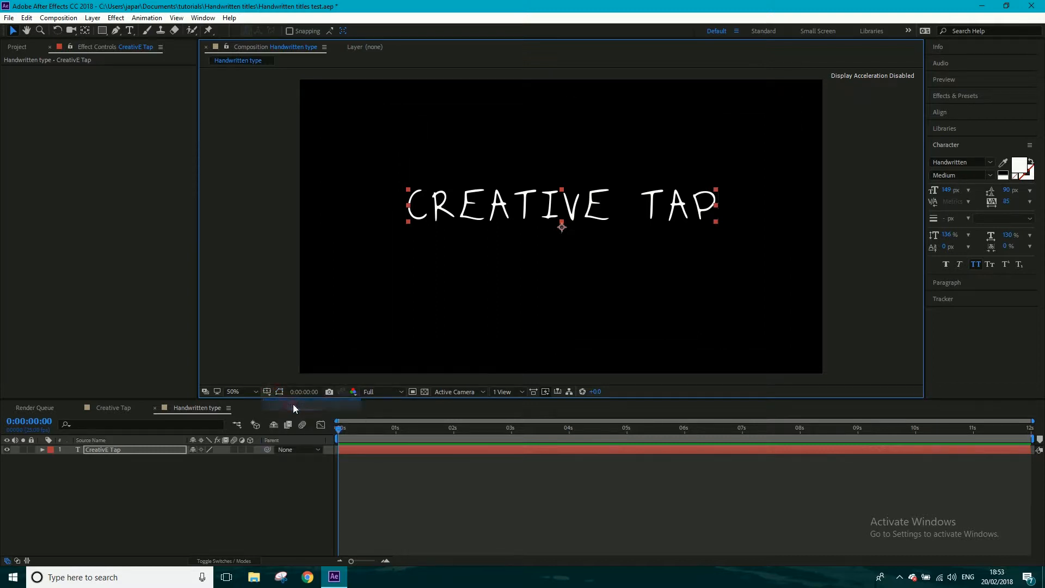
pyautogui.click(298, 517)
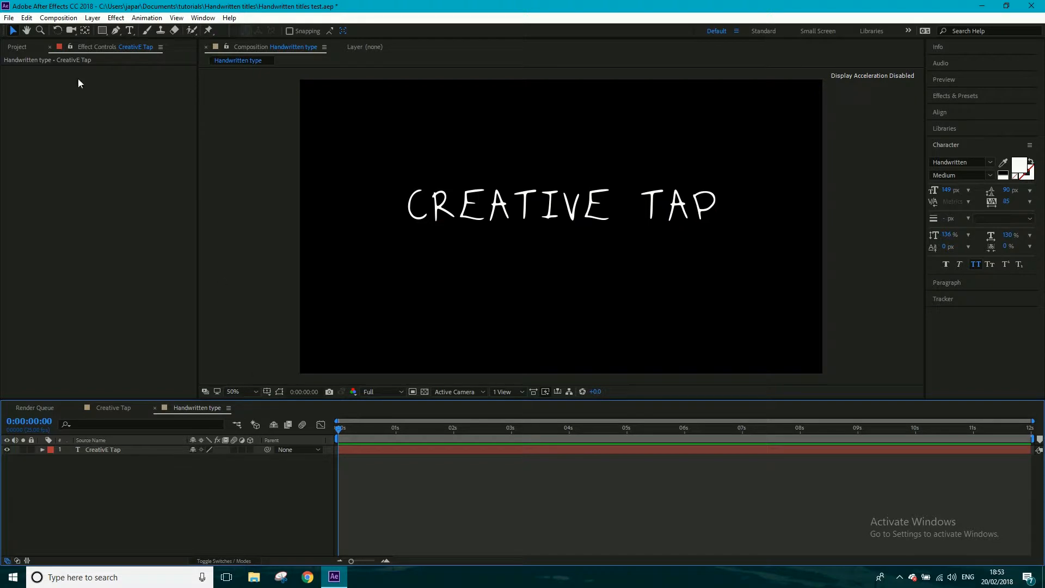
# Step: With the Pen tool, start an open mask path on the title layer and trace the curve of the letter C
pyautogui.click(129, 448)
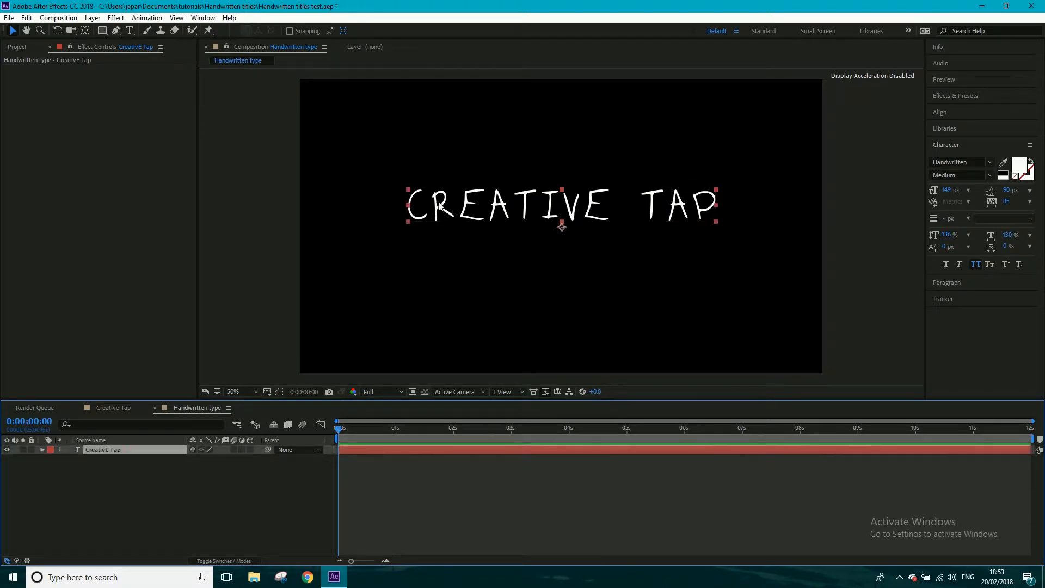
pyautogui.scroll(4, 439, 206)
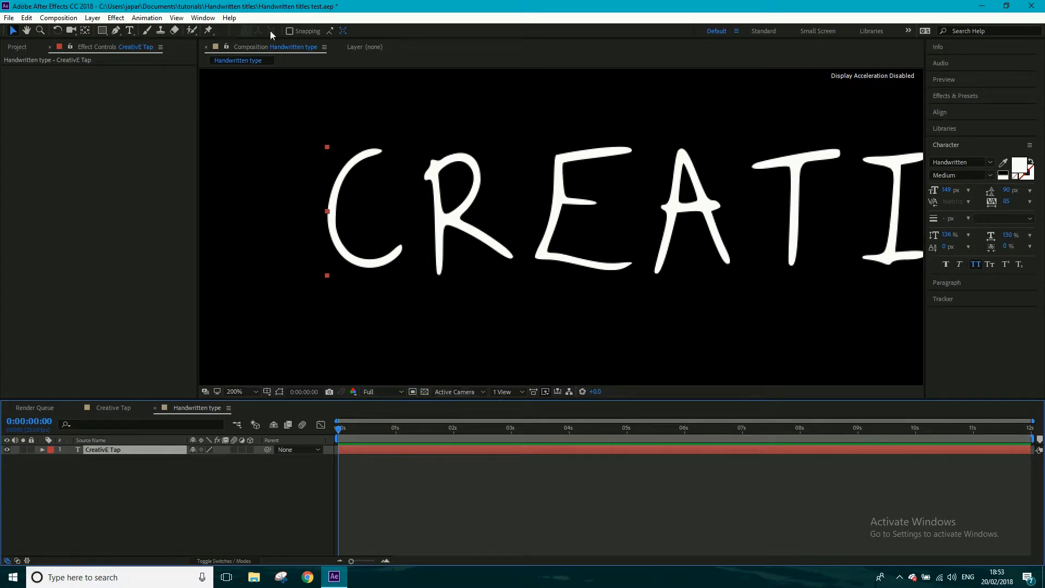
pyautogui.click(120, 33)
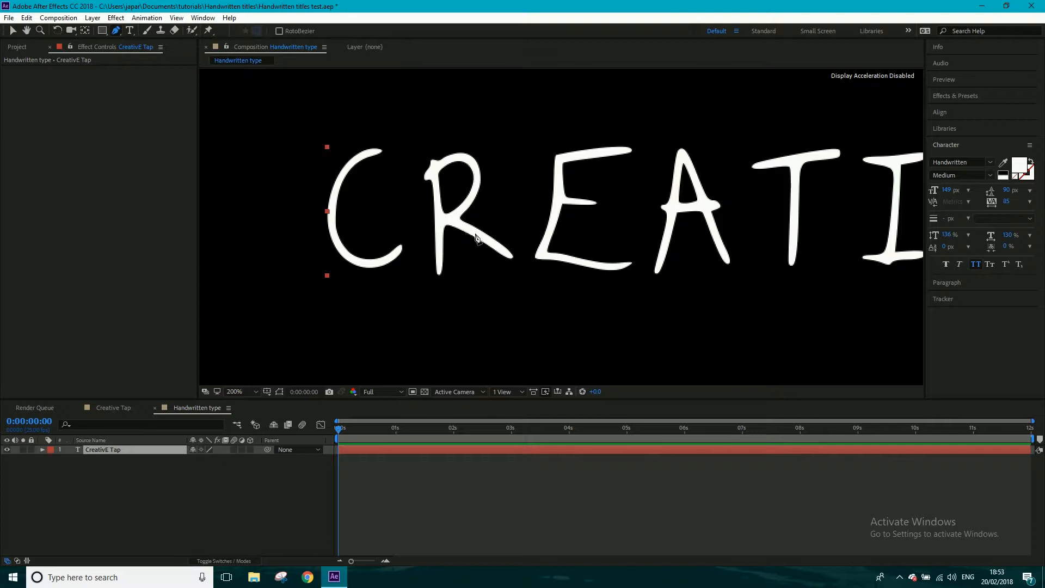
pyautogui.click(400, 143)
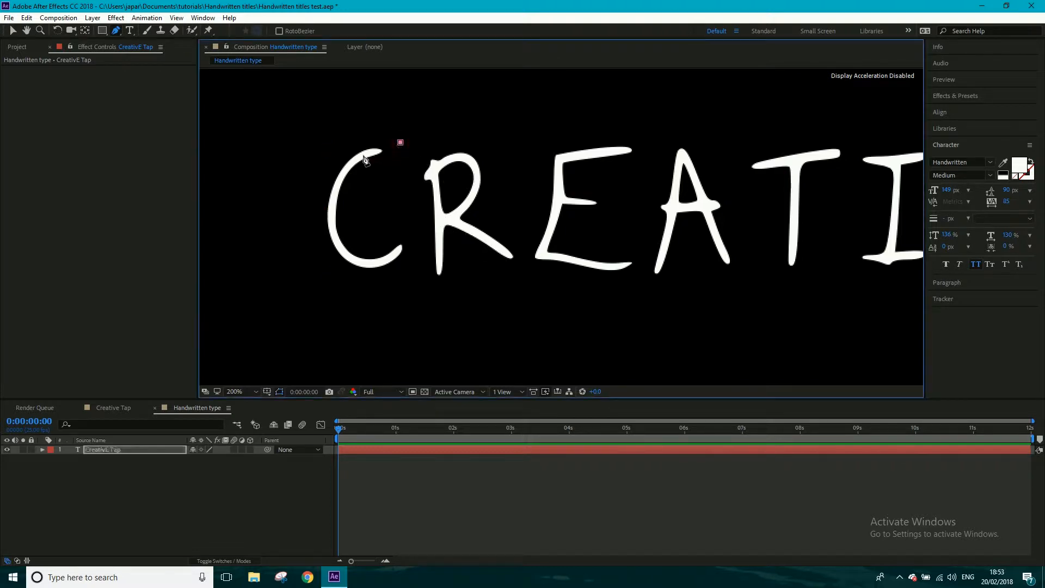
pyautogui.moveTo(339, 179); pyautogui.dragTo(329, 205)
pyautogui.moveTo(338, 178); pyautogui.dragTo(340, 180)
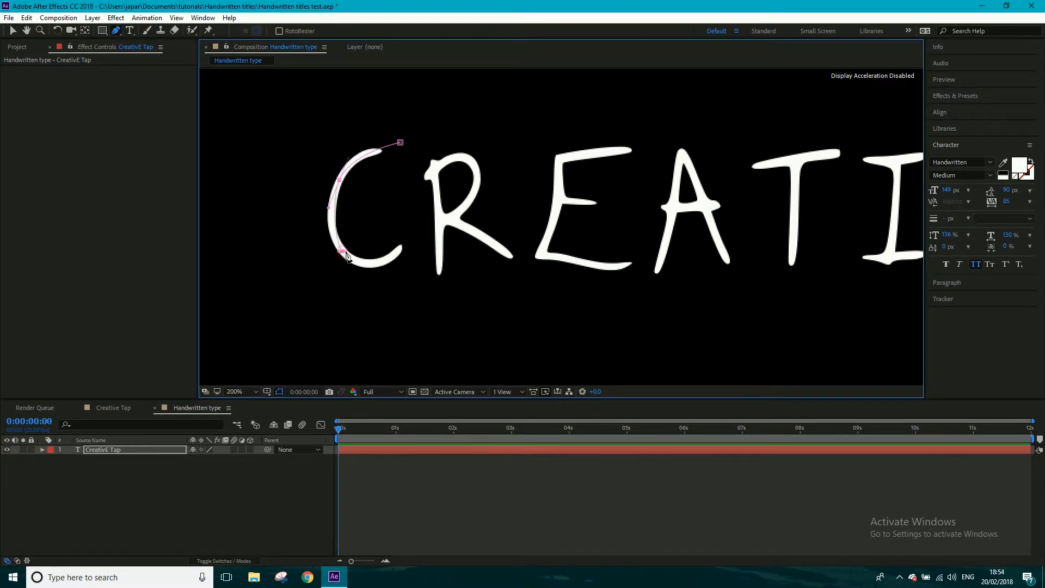
pyautogui.moveTo(341, 251); pyautogui.dragTo(354, 272)
pyautogui.moveTo(354, 268); pyautogui.dragTo(412, 232)
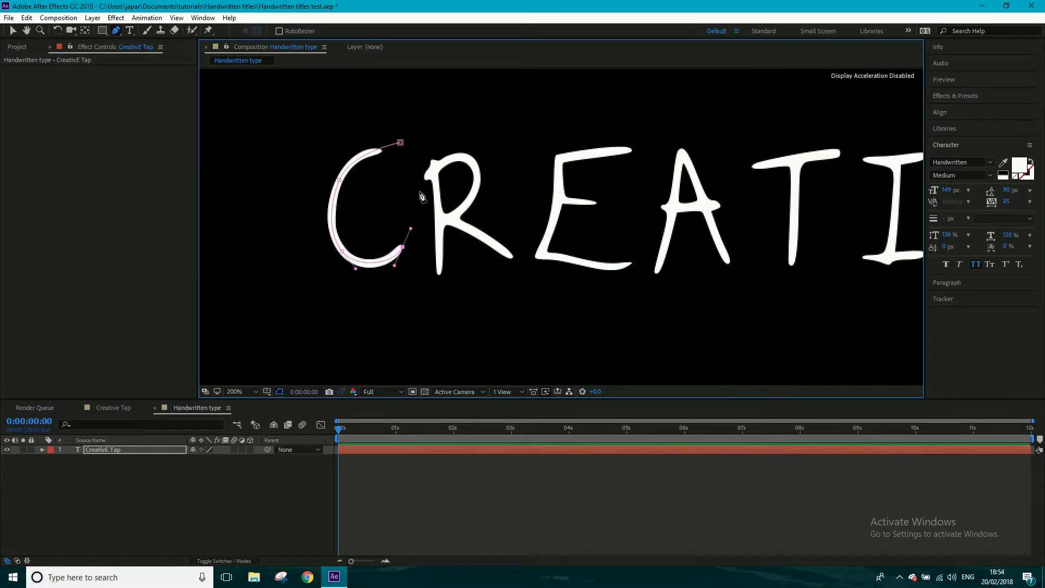
# Step: Continue the path down the R's stem and route it back up outside the letter to the top of its bowl
pyautogui.moveTo(427, 143); pyautogui.dragTo(432, 151)
pyautogui.moveTo(438, 213); pyautogui.dragTo(437, 237)
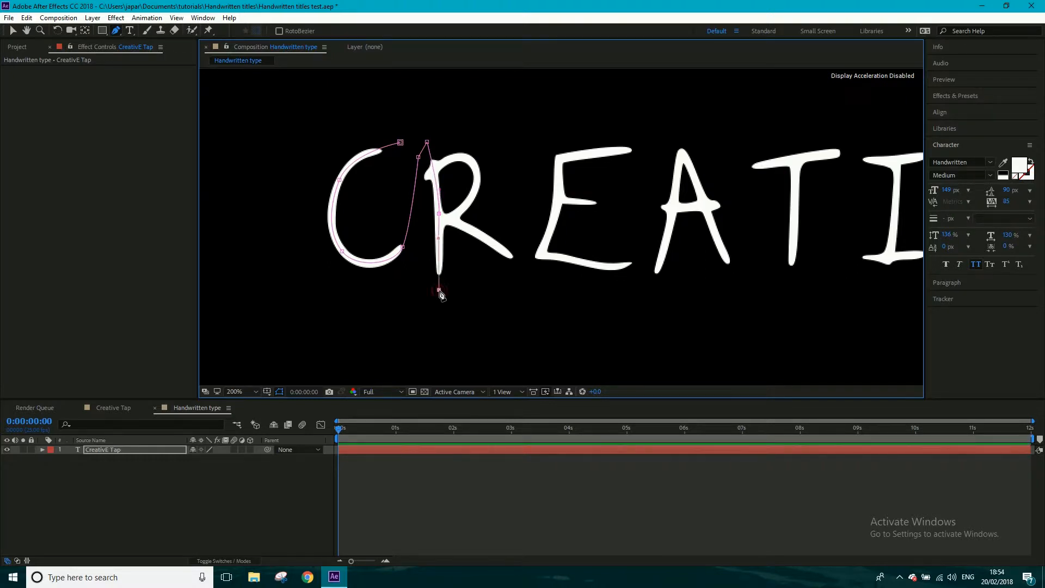
pyautogui.moveTo(439, 290); pyautogui.dragTo(423, 255)
pyautogui.click(423, 203)
pyautogui.click(423, 179)
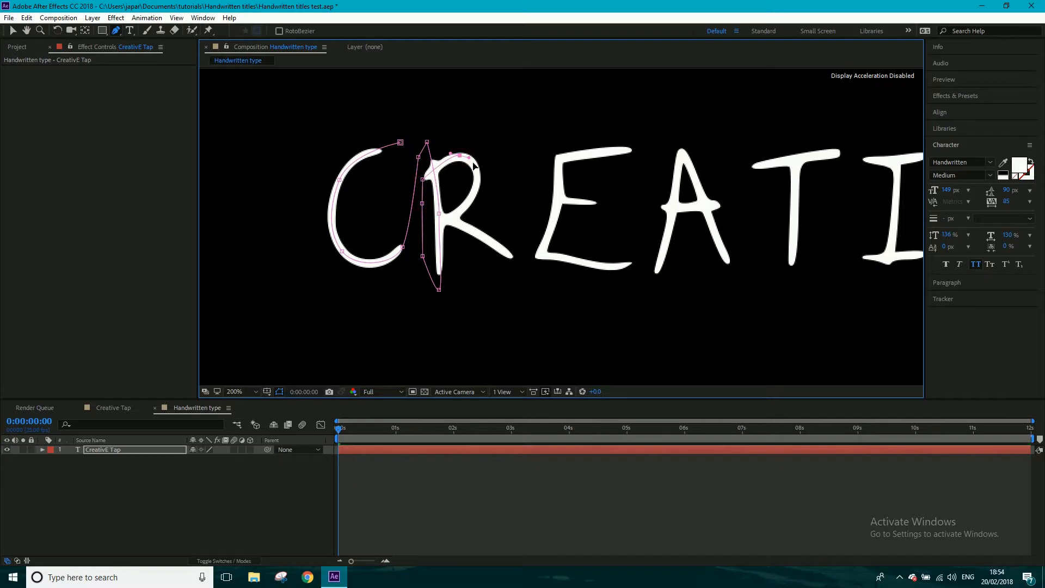
# Step: Trace the R's bowl back to the stem and its diagonal leg to just past the tip
pyautogui.moveTo(460, 155); pyautogui.dragTo(473, 162)
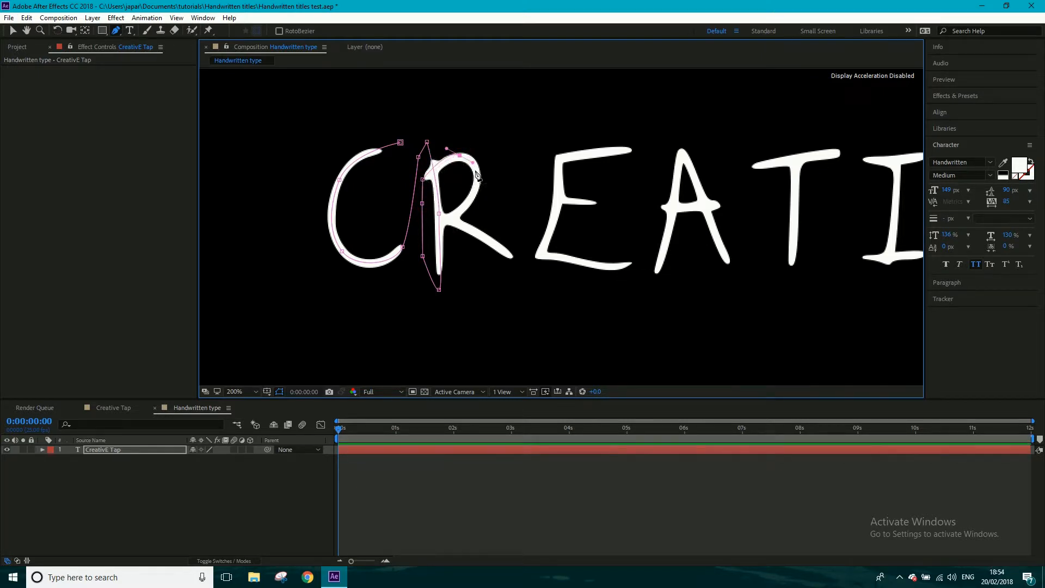
pyautogui.moveTo(477, 175); pyautogui.dragTo(431, 227)
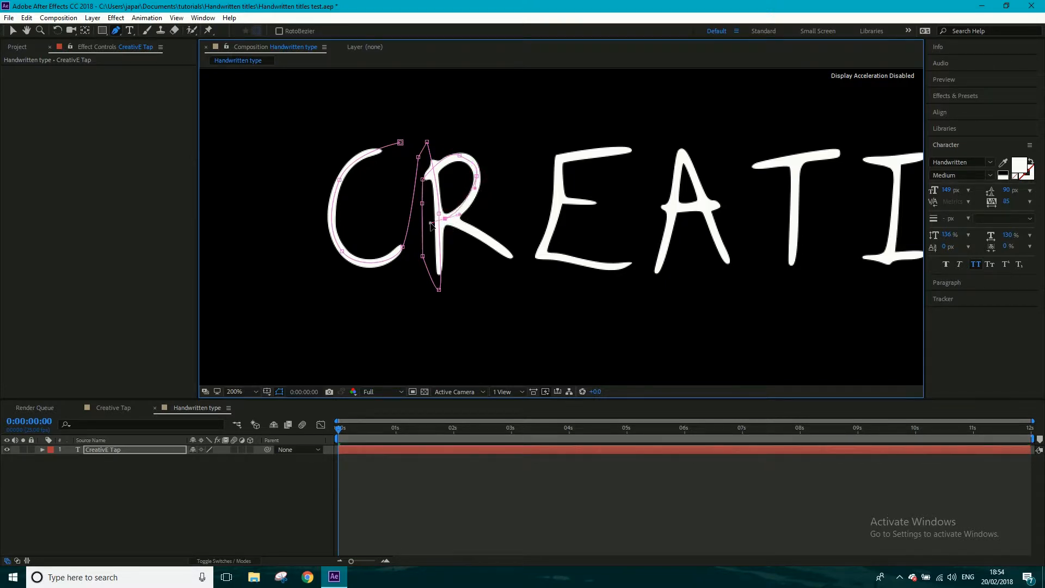
pyautogui.moveTo(426, 226)
pyautogui.mouseDown()
pyautogui.moveTo(480, 235)
pyautogui.moveTo(505, 253)
pyautogui.mouseUp()
pyautogui.click(517, 263)
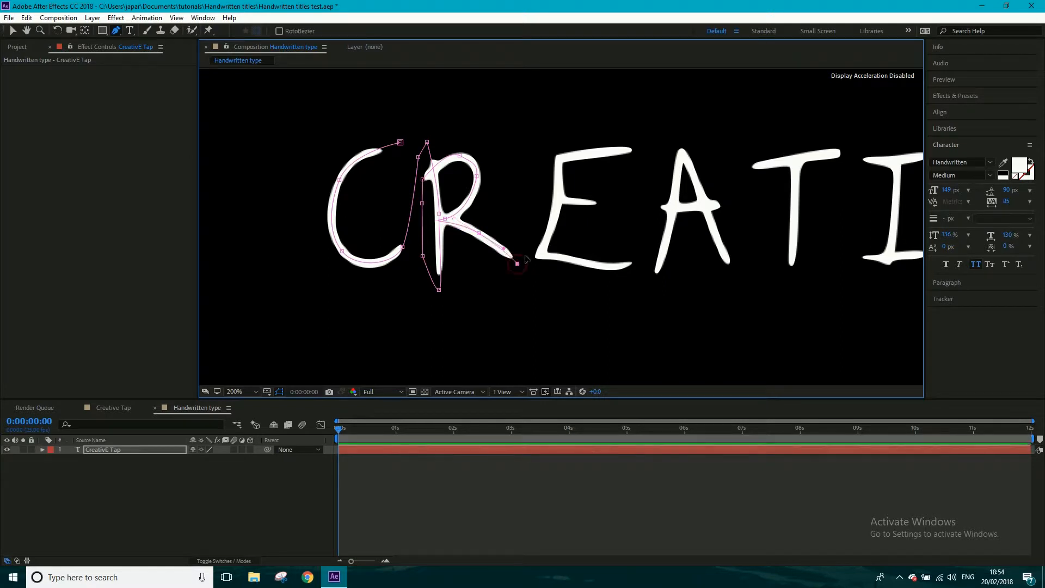
# Step: Route the path from the R's leg up beside the first E and over to the top of its stem
pyautogui.click(531, 204)
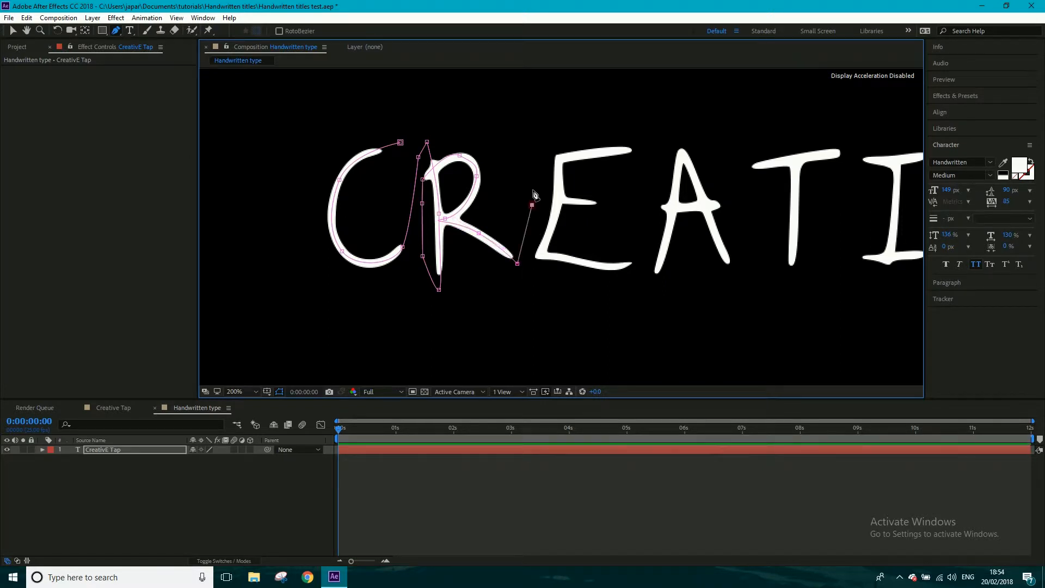
pyautogui.click(538, 146)
pyautogui.click(557, 138)
pyautogui.click(559, 161)
pyautogui.moveTo(552, 220); pyautogui.dragTo(540, 247)
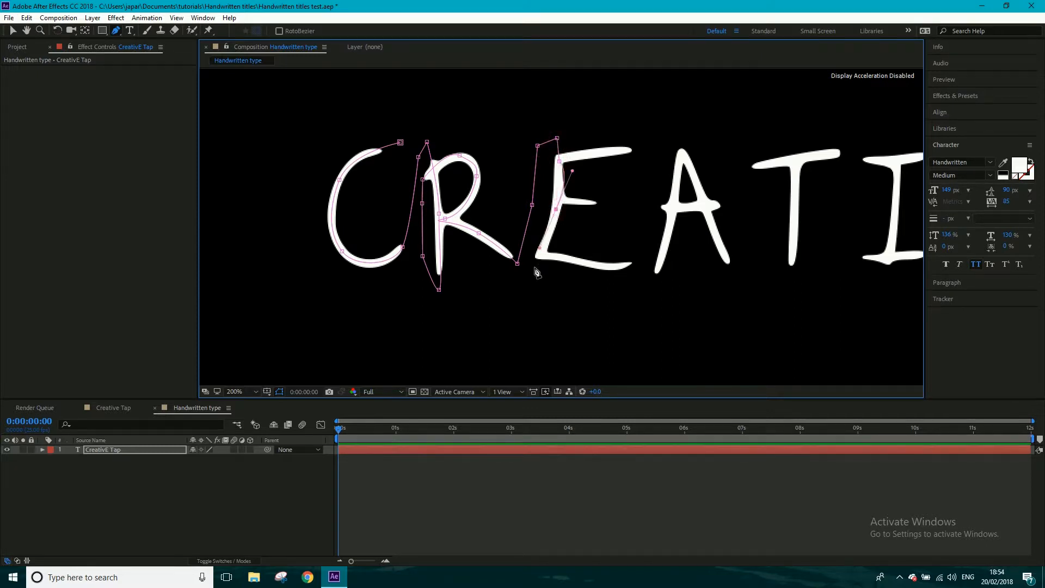
pyautogui.click(534, 266)
pyautogui.hotkey('ctrl', 'z')
pyautogui.hotkey('ctrl', 'z')
# Step: Trace the first E's stem down to its base and its top arm, routing the path outside the letter between them
pyautogui.click(557, 209)
pyautogui.moveTo(554, 214); pyautogui.dragTo(552, 222)
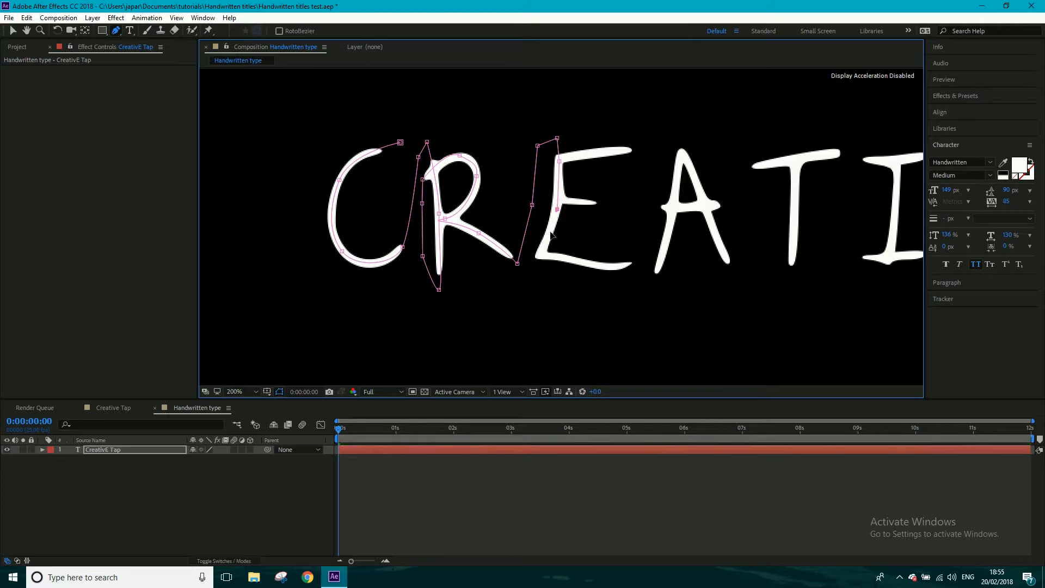
pyautogui.click(537, 261)
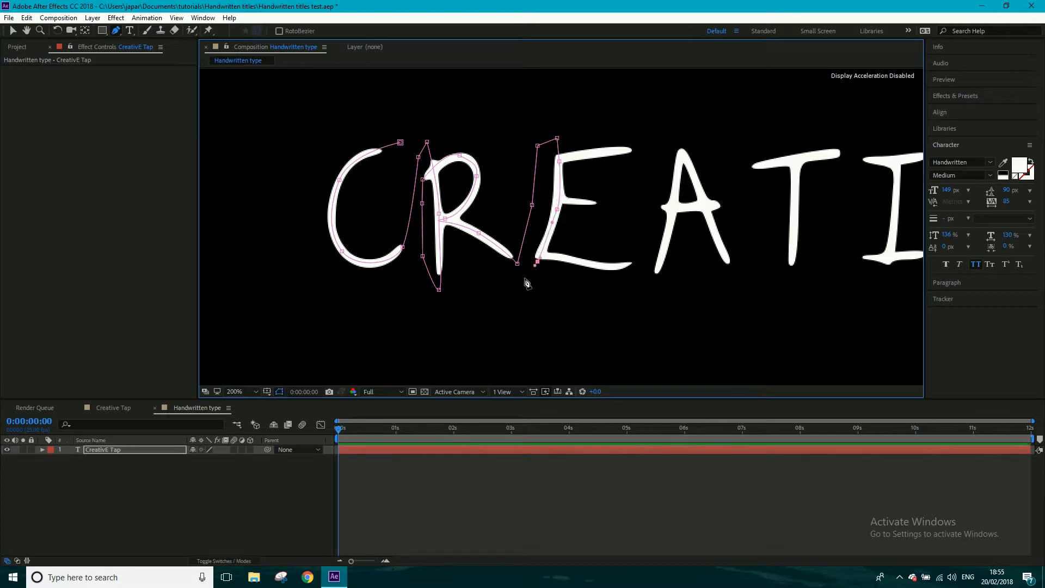
pyautogui.click(522, 271)
pyautogui.click(546, 162)
pyautogui.click(637, 148)
pyautogui.click(627, 178)
pyautogui.click(549, 183)
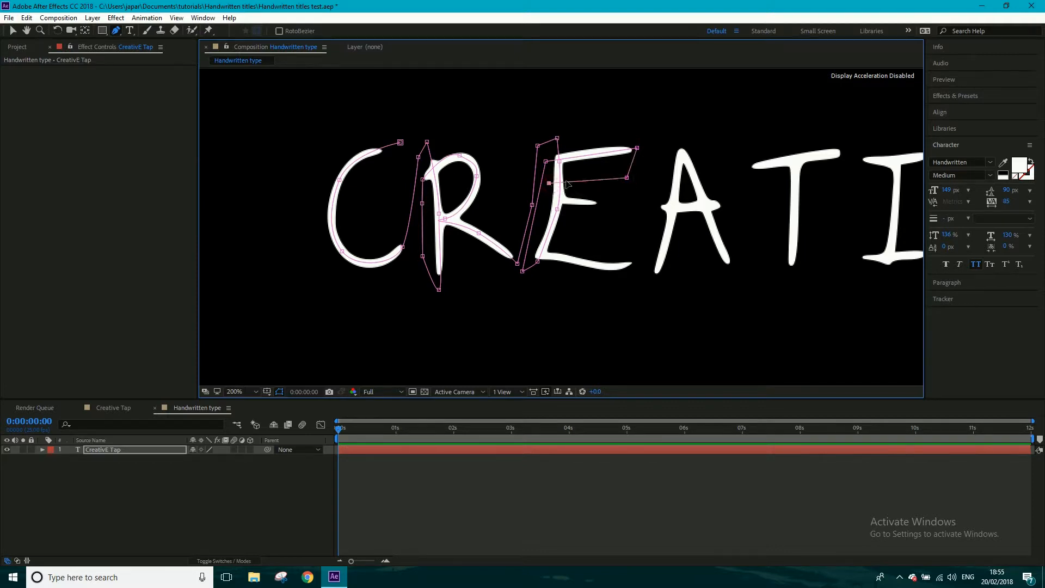
pyautogui.click(547, 199)
pyautogui.hotkey('ctrl', 'z')
pyautogui.hotkey('ctrl', 'z')
pyautogui.hotkey('ctrl', 'z')
# Step: Route the path above the first E and down beside its stem, trace its middle arm, and exit past the arm
pyautogui.click(546, 116)
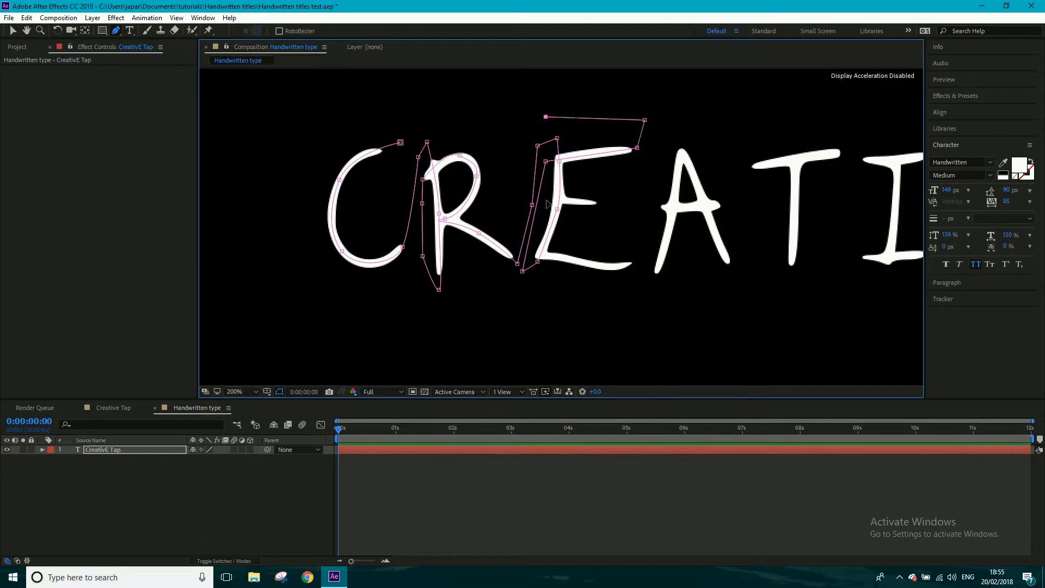
pyautogui.click(546, 199)
pyautogui.click(650, 176)
# Step: Take the path around the outside of the first E to its base and trace along the bottom arm
pyautogui.click(661, 112)
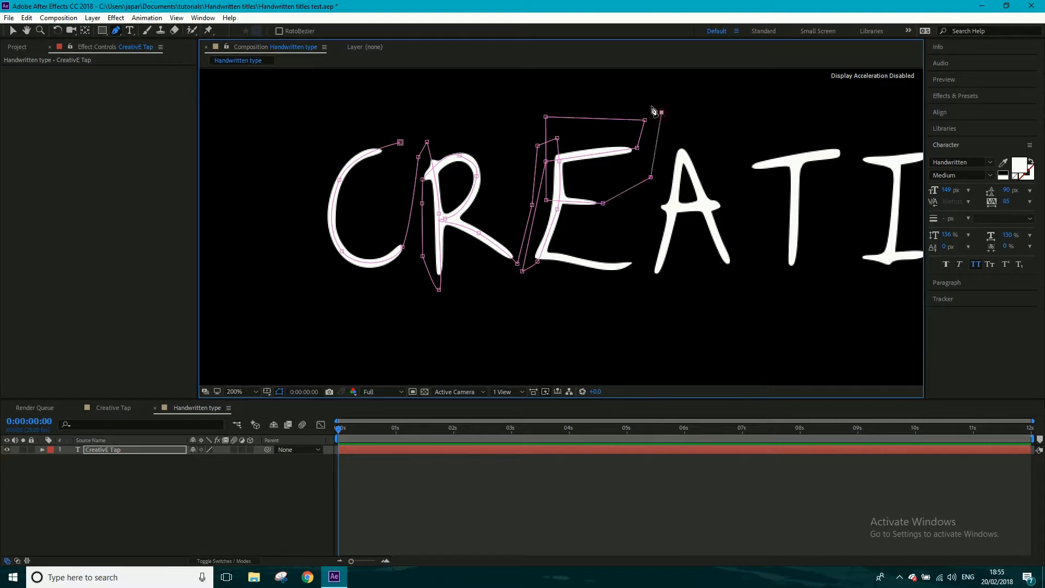
pyautogui.click(531, 102)
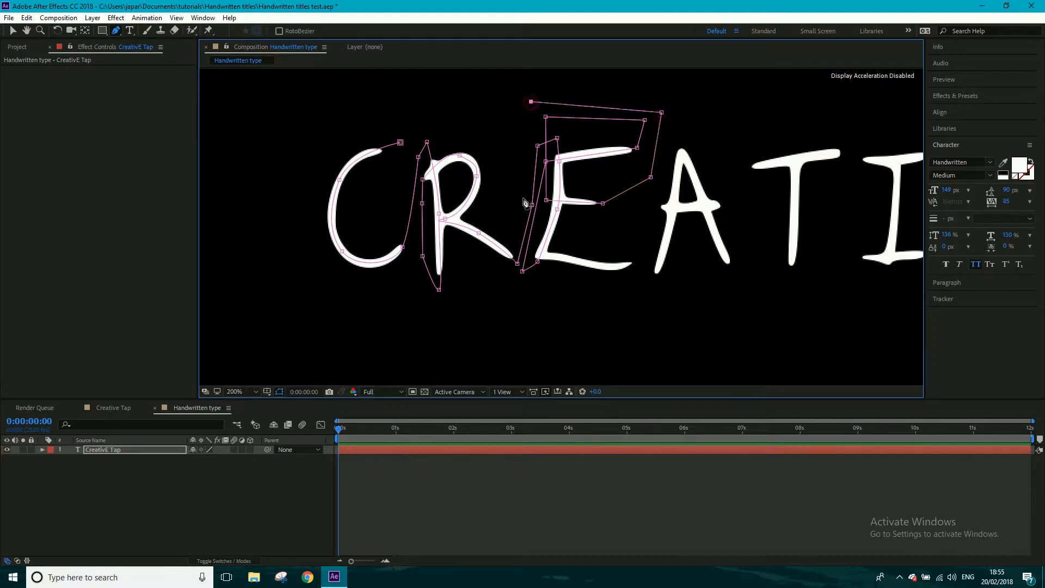
pyautogui.click(532, 252)
pyautogui.click(561, 256)
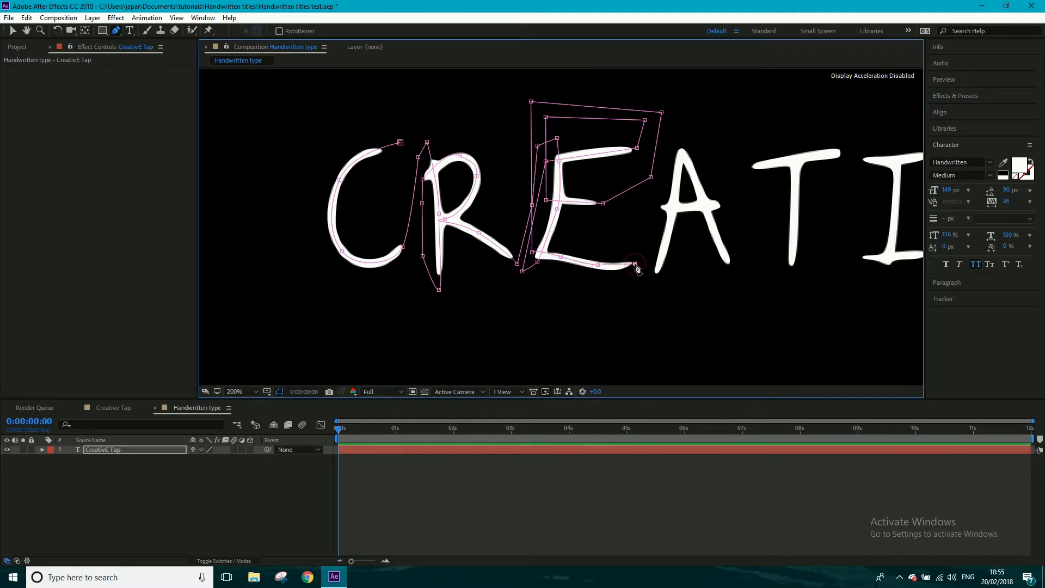
pyautogui.moveTo(635, 263); pyautogui.dragTo(633, 270)
pyautogui.hotkey('ctrl', 'z')
pyautogui.click(631, 268)
pyautogui.moveTo(632, 268); pyautogui.dragTo(652, 284)
pyautogui.hotkey('ctrl', 'z')
# Step: End the E's bottom arm at its tip and trace both legs of the first A over its apex
pyautogui.click(633, 268)
pyautogui.click(649, 294)
pyautogui.click(659, 264)
pyautogui.click(681, 154)
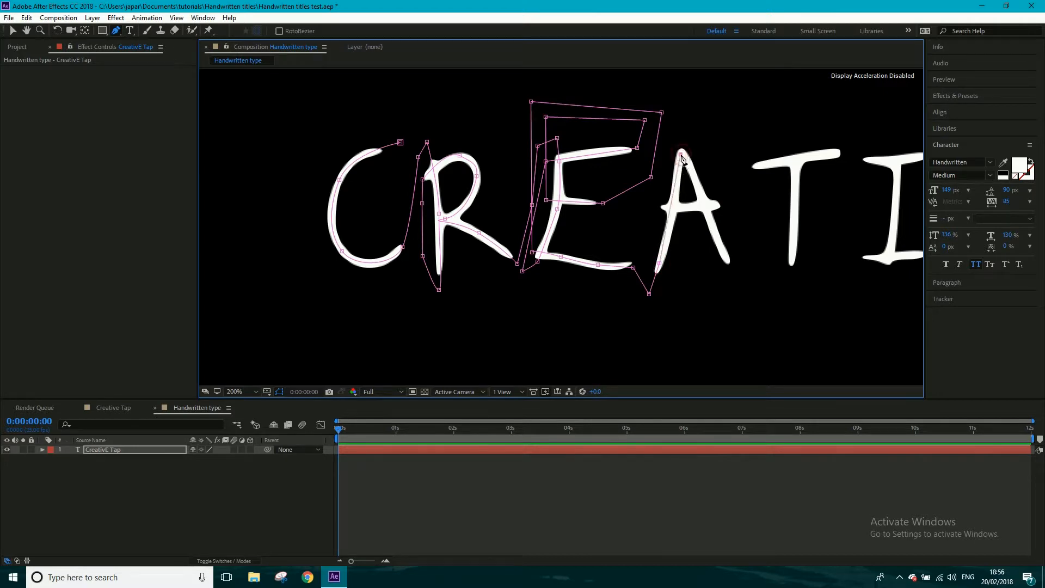
pyautogui.hotkey('ctrl', 'z')
pyautogui.moveTo(680, 156); pyautogui.dragTo(682, 134)
pyautogui.click(730, 269)
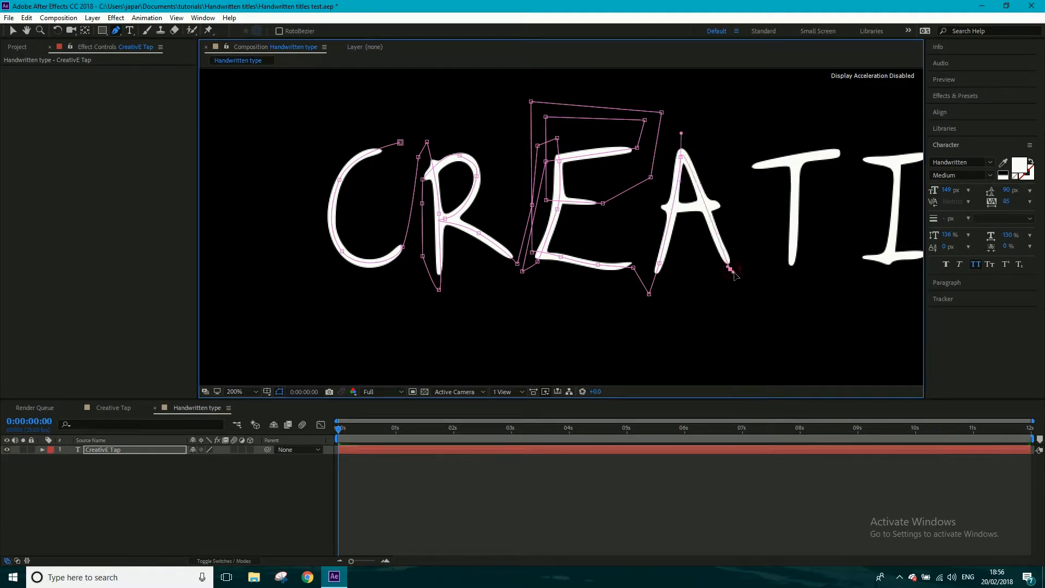
# Step: Route the path beneath the first A and up beside it, and trace its crossbar to just past the right leg
pyautogui.click(728, 312)
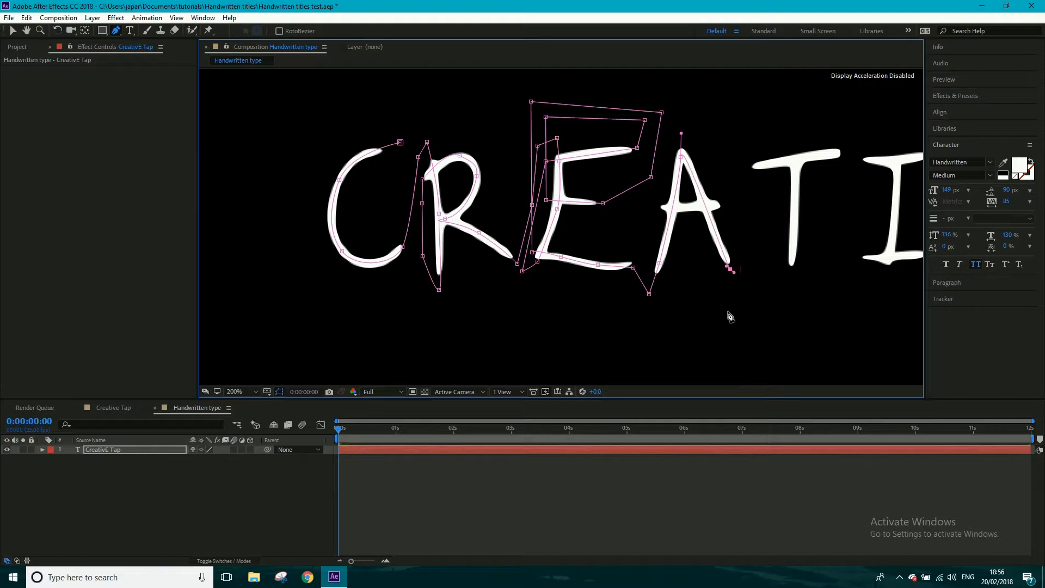
pyautogui.click(650, 276)
pyautogui.click(650, 205)
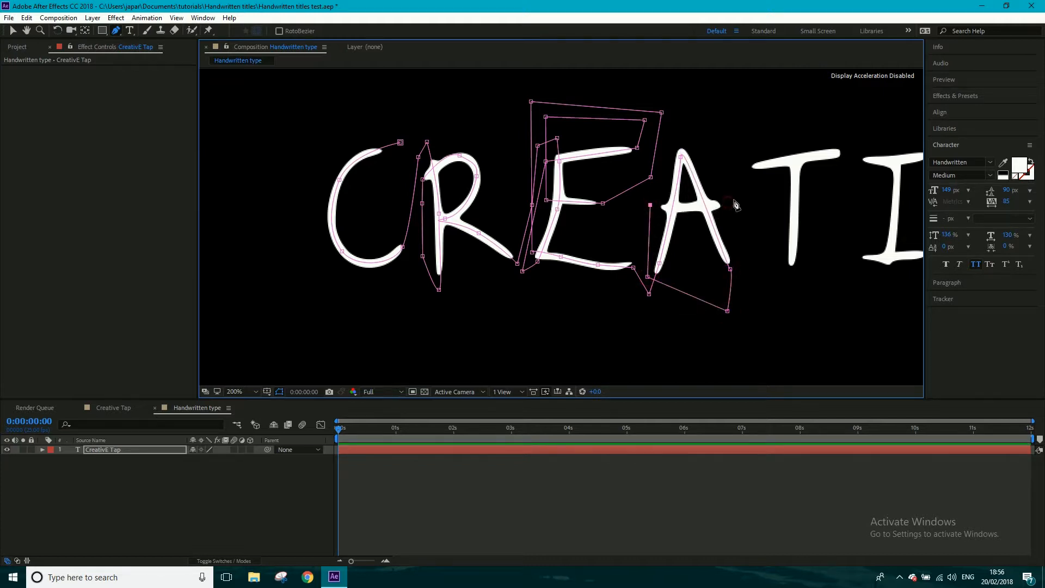
pyautogui.moveTo(727, 203); pyautogui.dragTo(741, 199)
pyautogui.press('space')
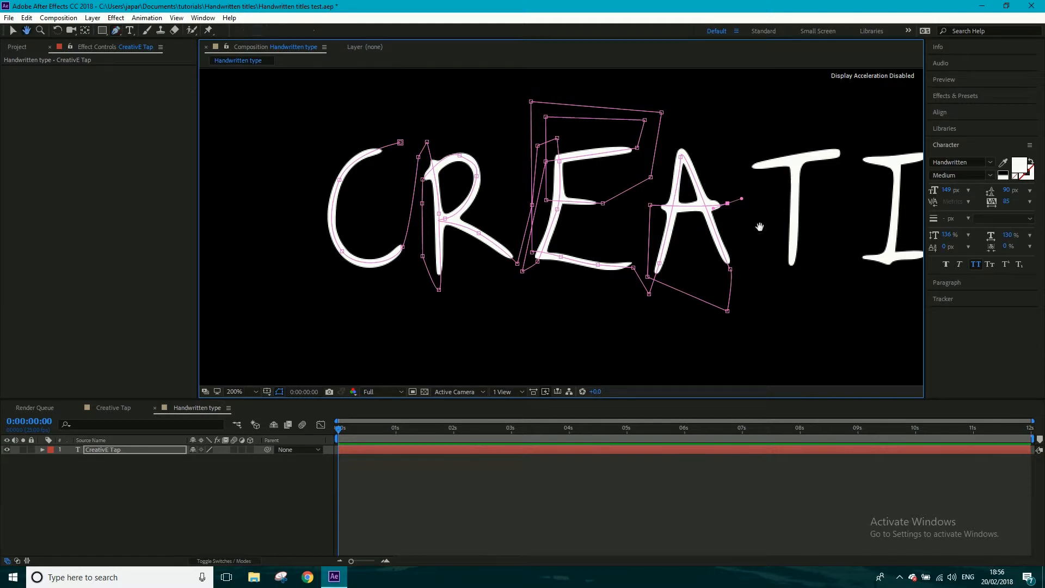
pyautogui.moveTo(757, 232); pyautogui.dragTo(601, 233)
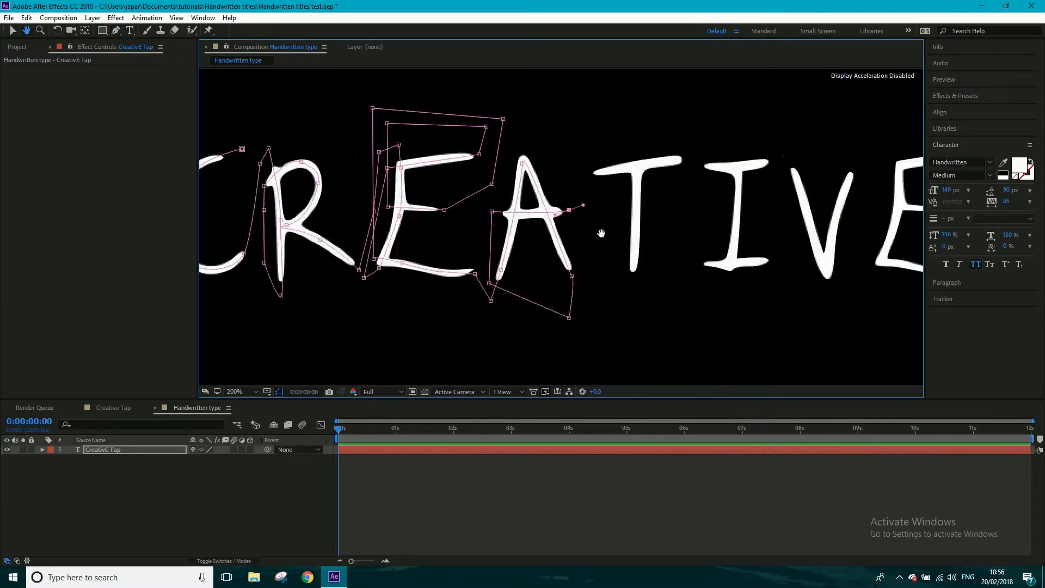
pyautogui.click(615, 243)
pyautogui.hotkey('ctrl', 'z')
pyautogui.click(899, 577)
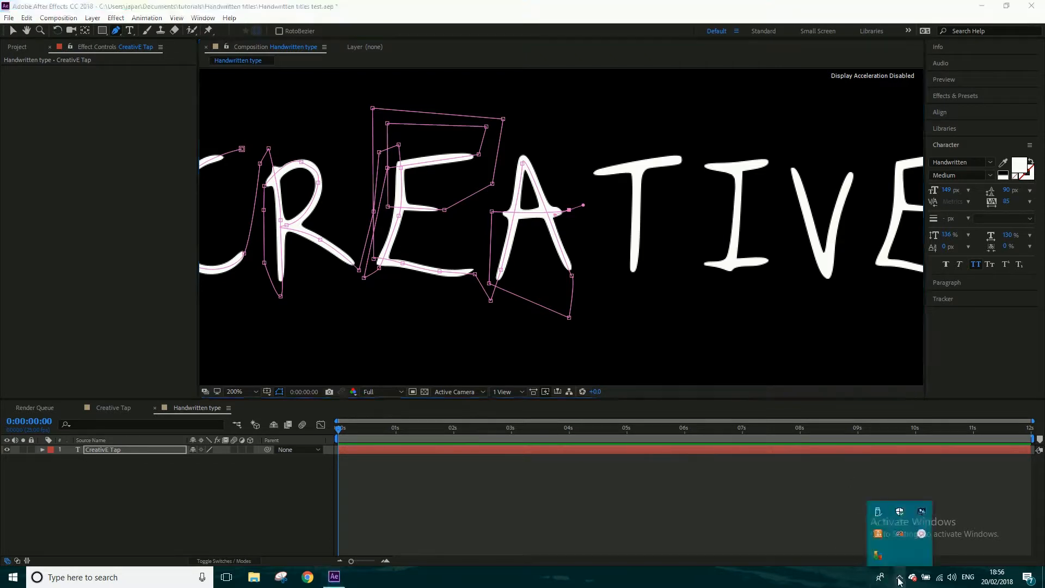
pyautogui.click(921, 534)
pyautogui.click(984, 546)
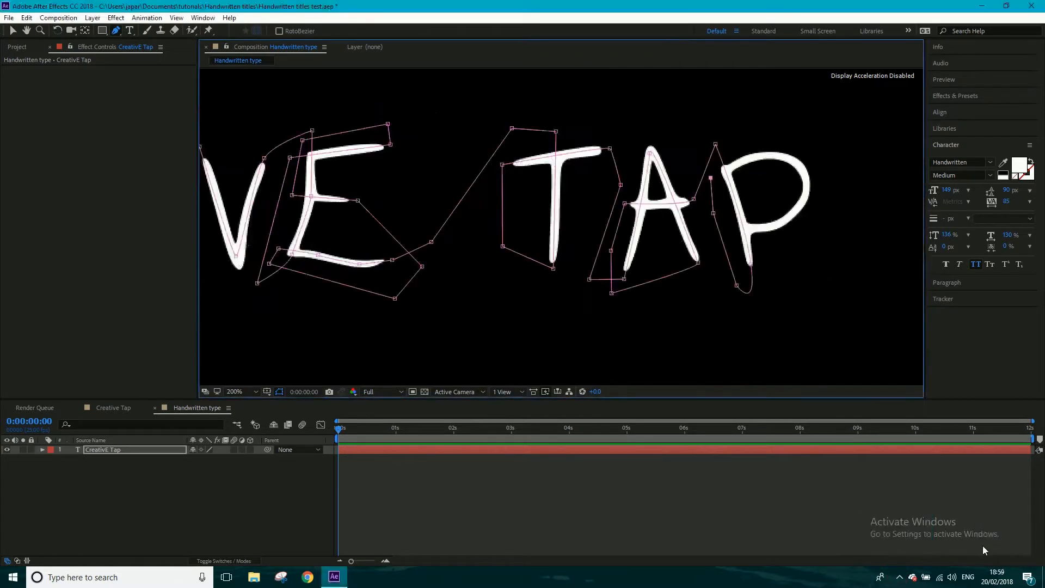
# Step: Trace the bowl of the final P back across its stem and end the path just outside the letter
pyautogui.click(749, 160)
pyautogui.moveTo(802, 169); pyautogui.dragTo(809, 191)
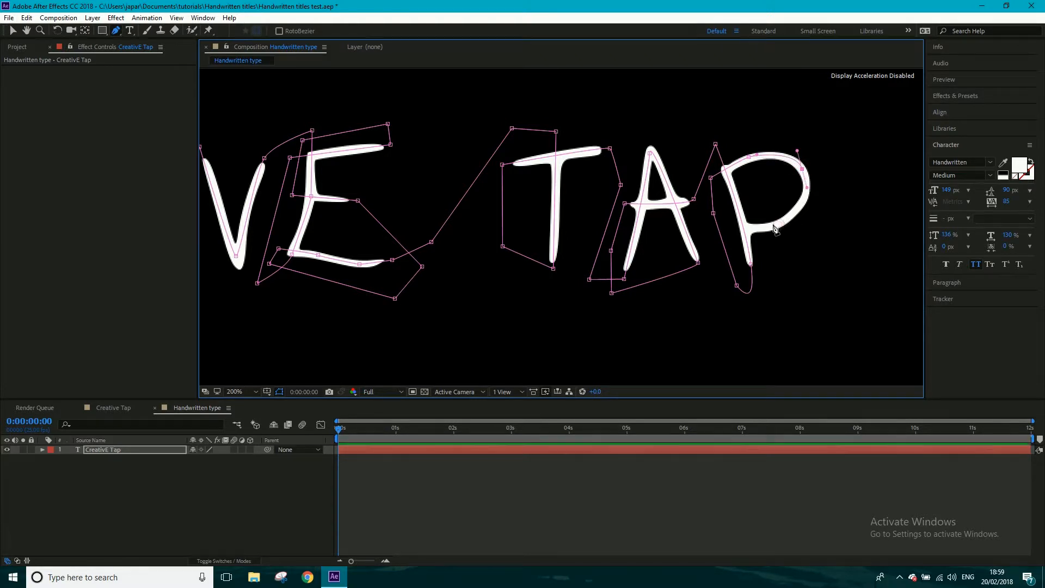
pyautogui.moveTo(779, 223); pyautogui.dragTo(746, 230)
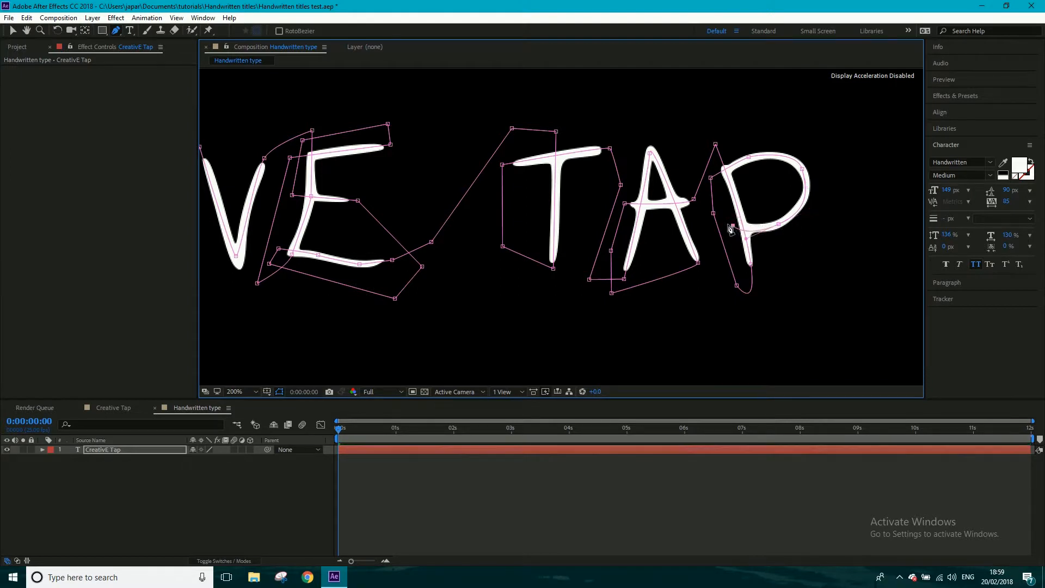
pyautogui.click(724, 217)
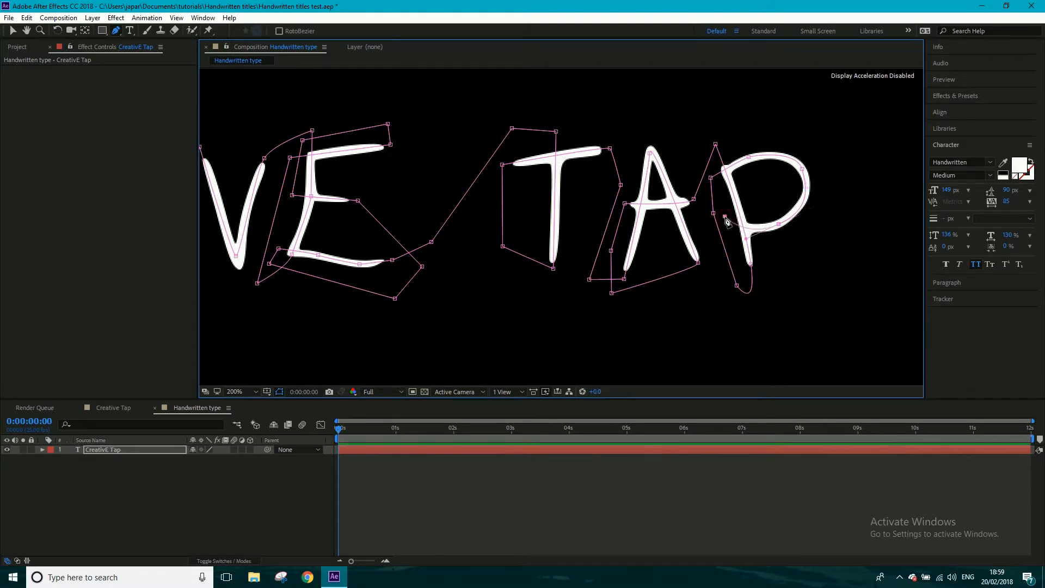
pyautogui.moveTo(723, 214); pyautogui.dragTo(718, 219)
# Step: Reselect the title layer to display its mask path and fit the whole composition in the viewer
pyautogui.click(183, 485)
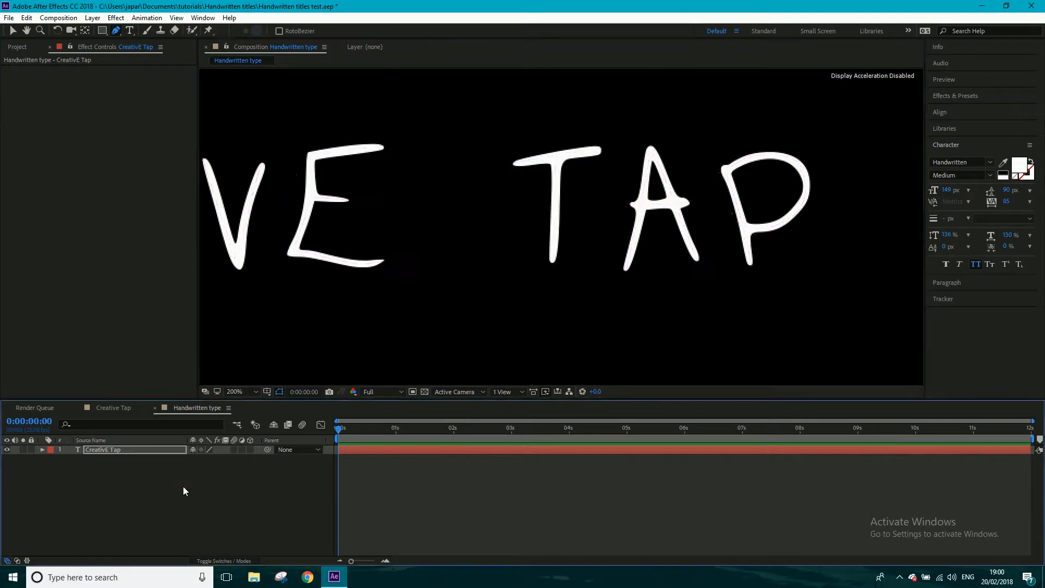
pyautogui.click(153, 451)
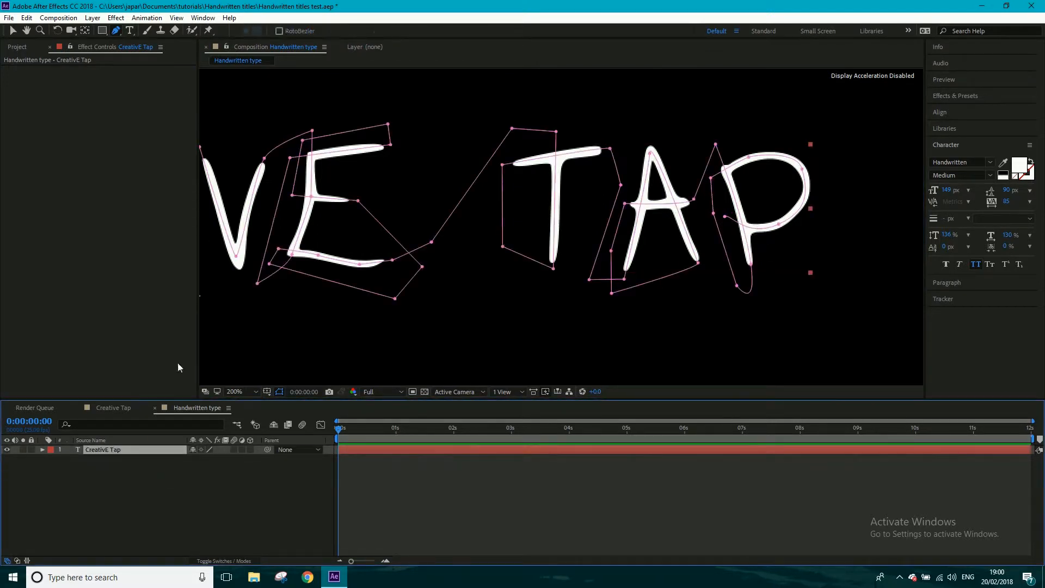
pyautogui.click(240, 392)
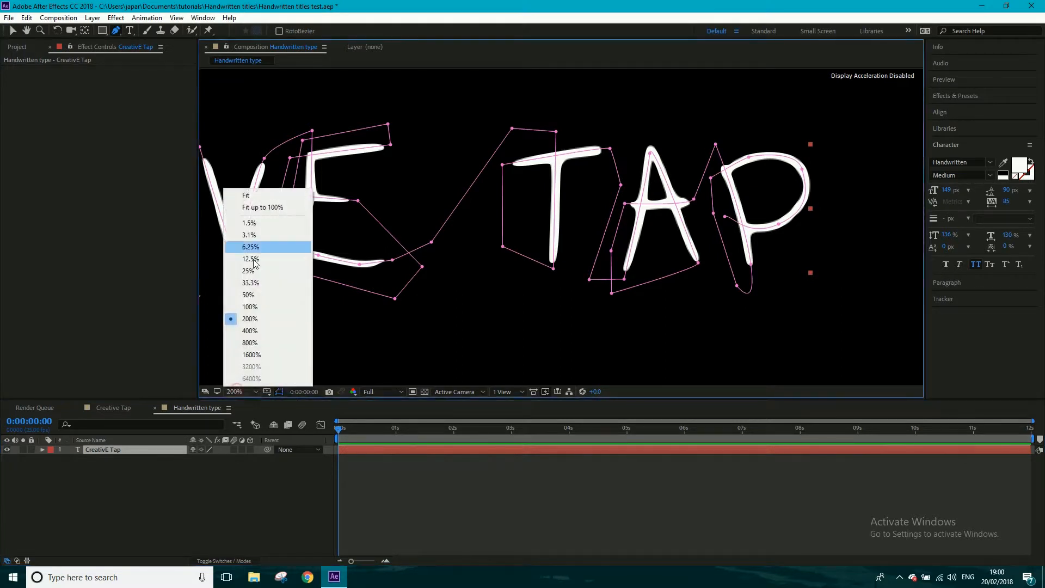
pyautogui.click(249, 197)
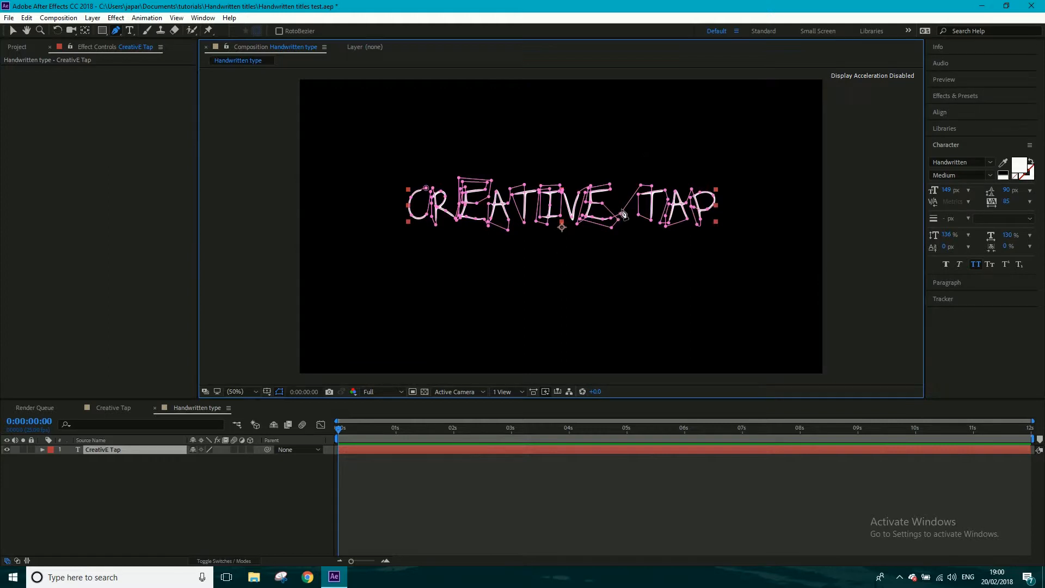
# Step: Search the effects for "stroke" and apply the Stroke effect to the title layer
pyautogui.click(956, 96)
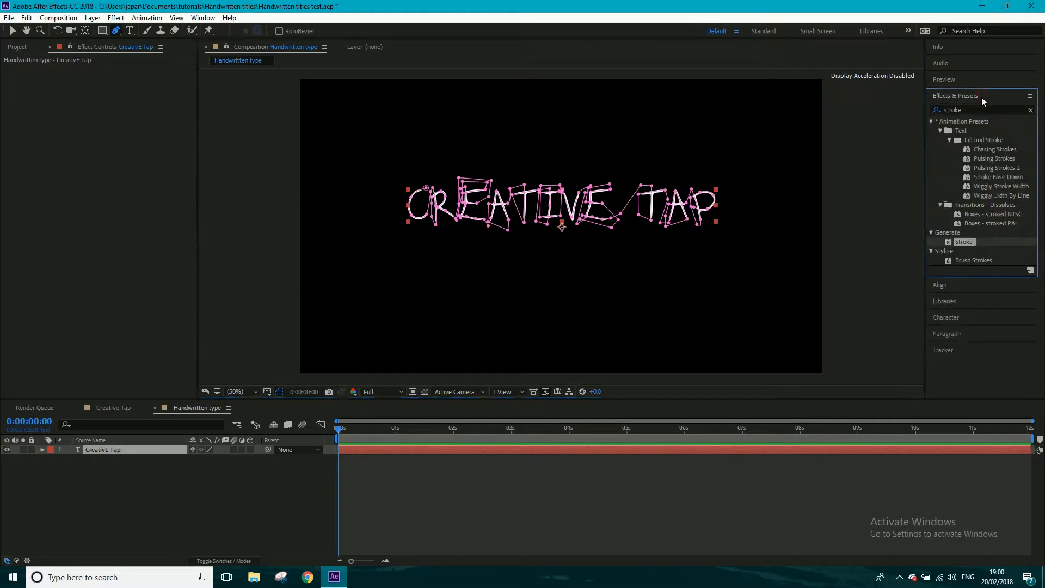
pyautogui.click(968, 110)
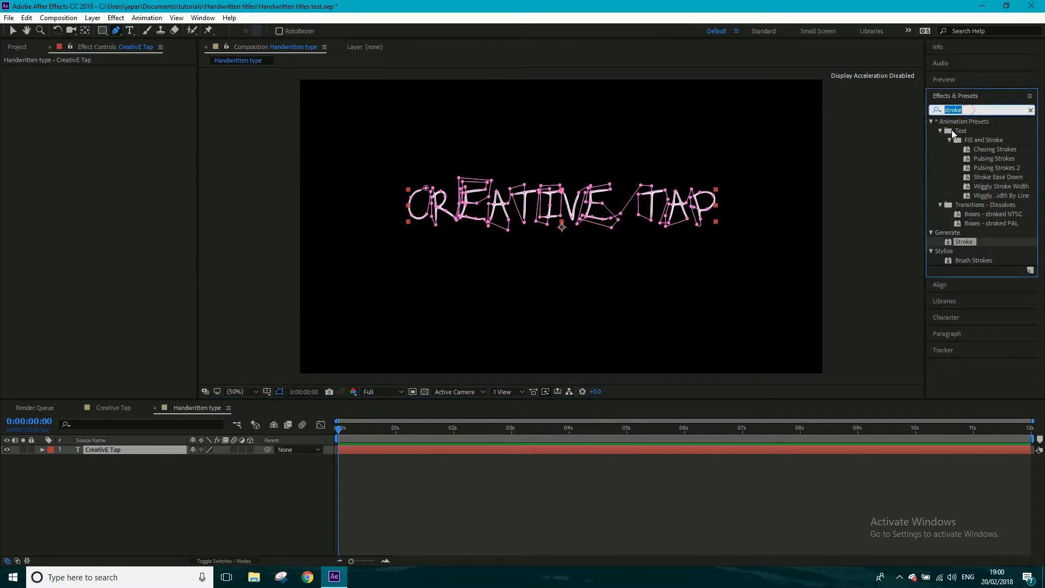
pyautogui.write('stroke')
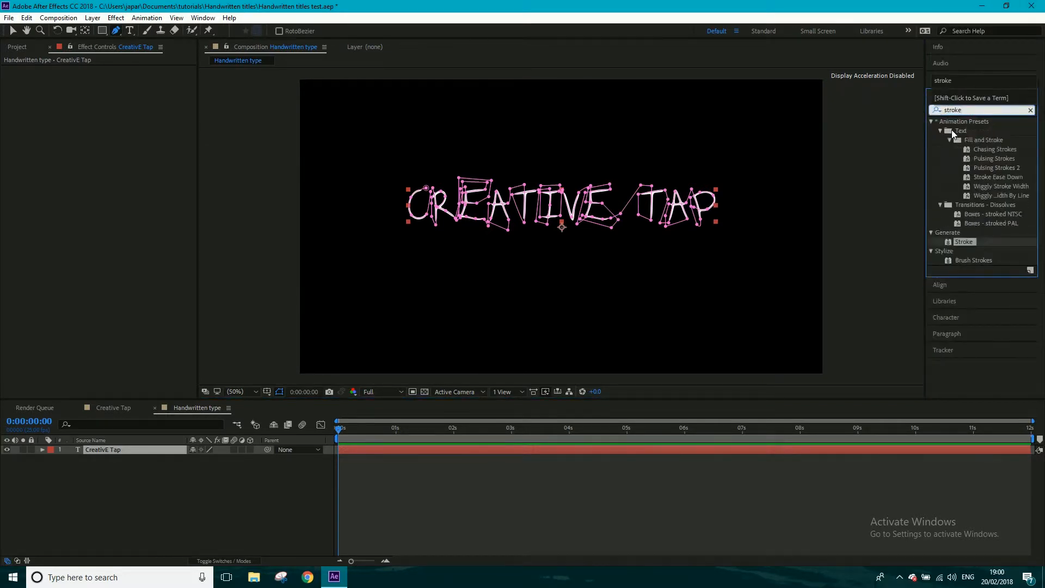
pyautogui.moveTo(971, 243)
pyautogui.mouseDown()
pyautogui.moveTo(919, 246)
pyautogui.moveTo(714, 423)
pyautogui.moveTo(702, 453)
pyautogui.mouseUp()
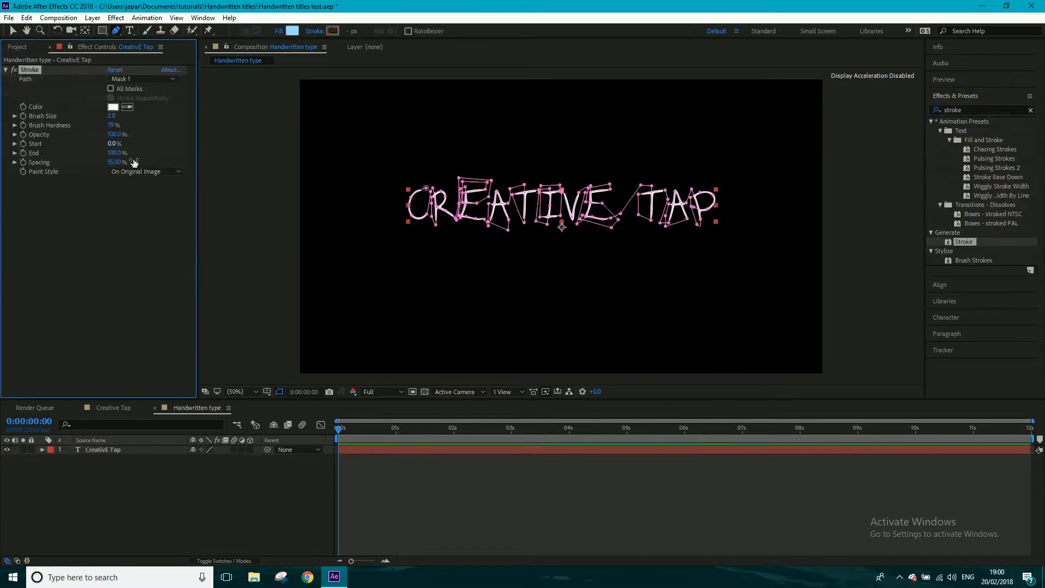
# Step: Hide the mask path outlines, switch to the Selection tool and compare the title with the Stroke effect off and on
pyautogui.click(276, 394)
pyautogui.press('v')
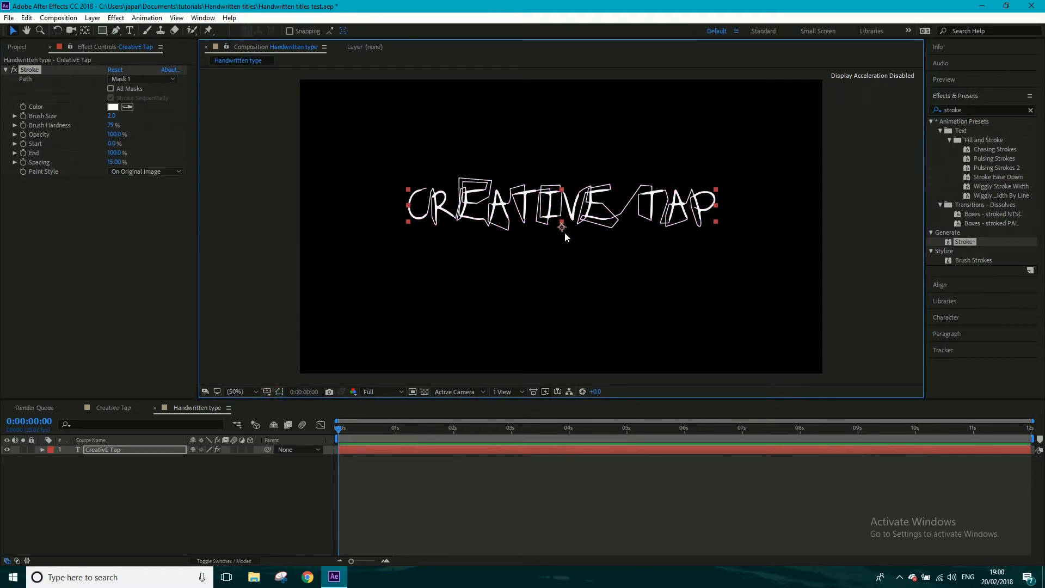
pyautogui.scroll(2, 564, 232)
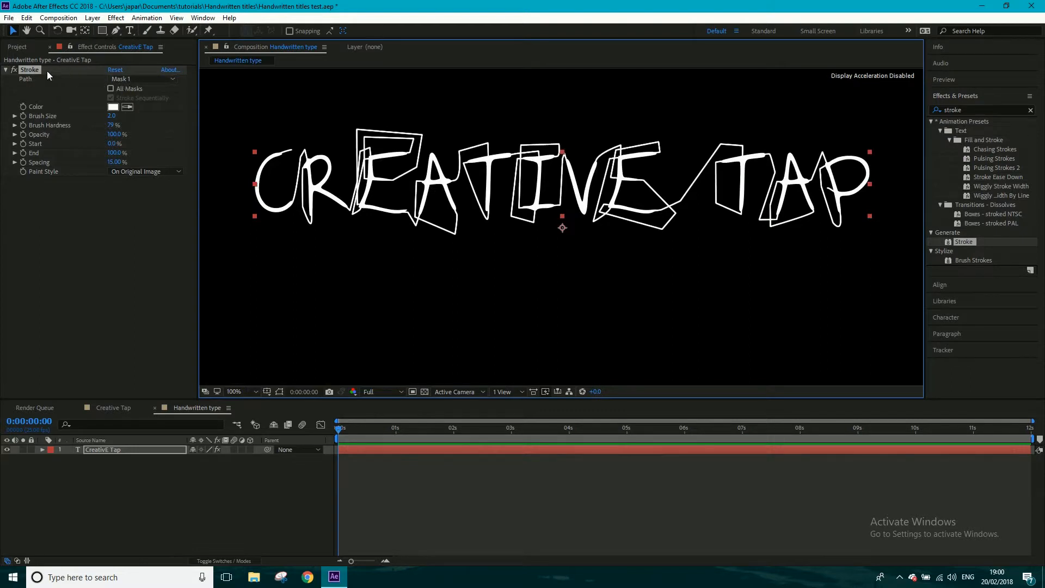
pyautogui.click(14, 69)
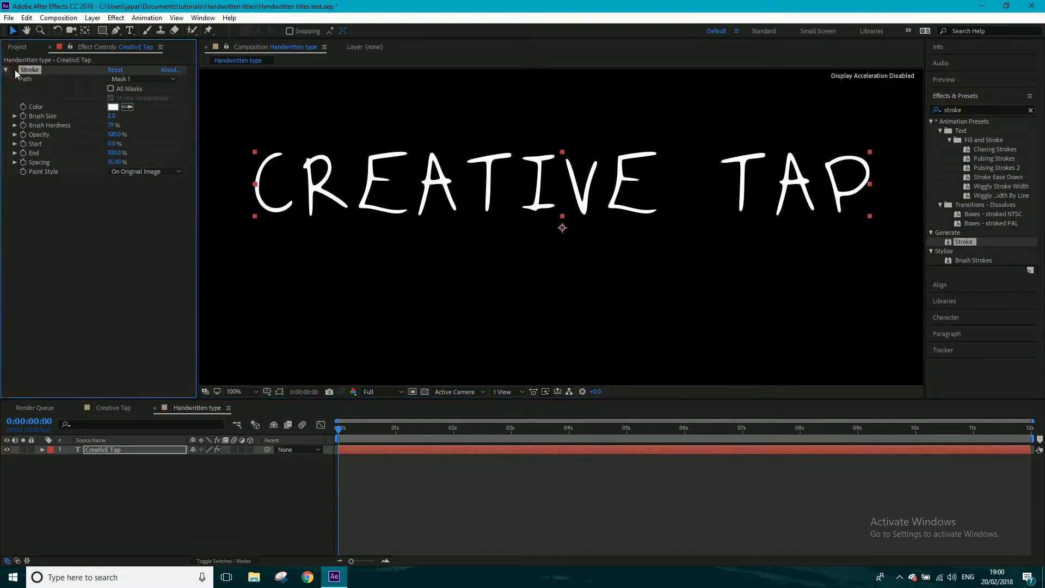
pyautogui.click(14, 70)
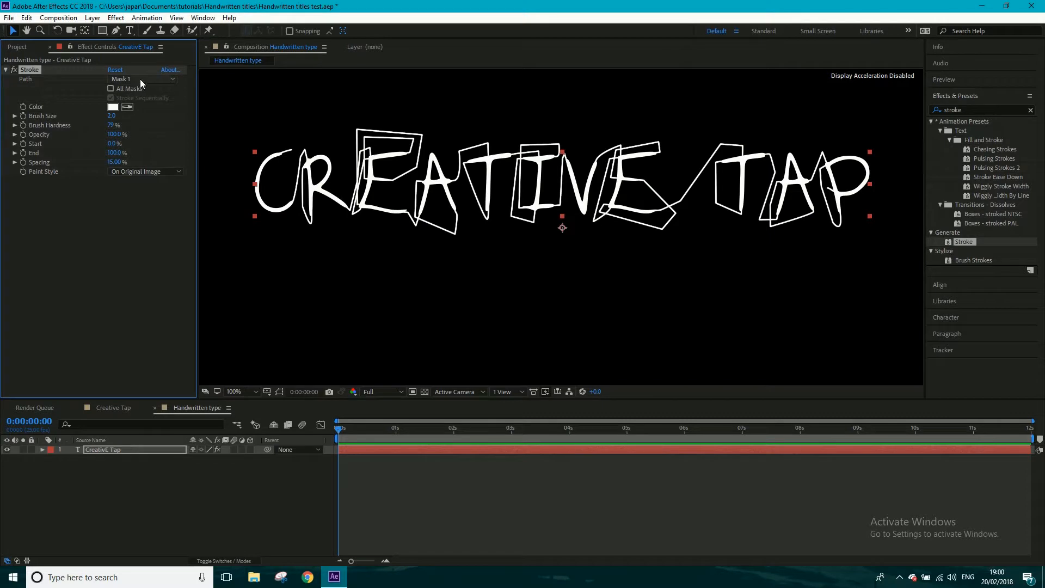
# Step: Set the Stroke effect's Paint Style to Reveal Original Image
pyautogui.click(123, 170)
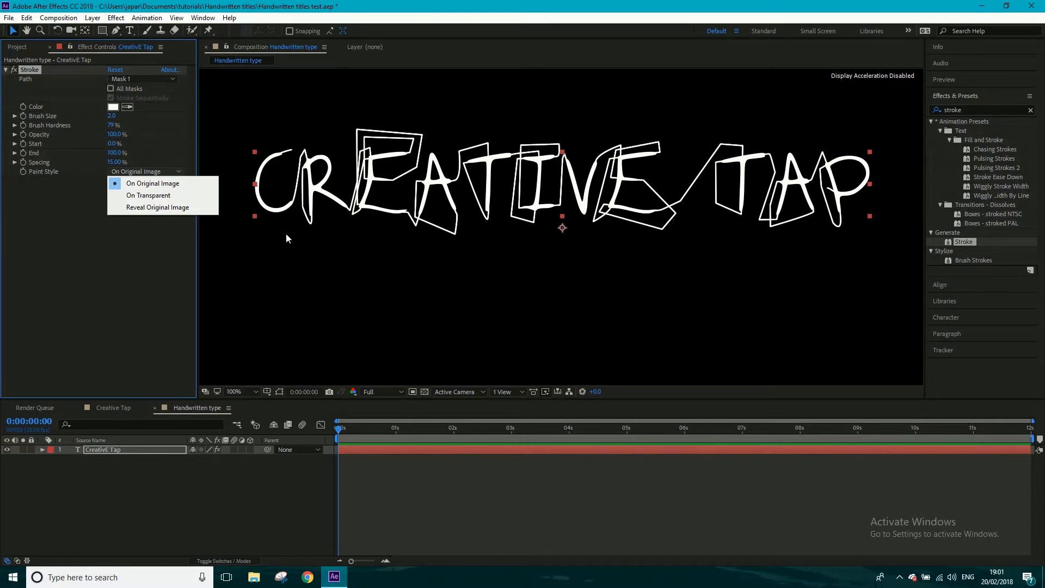
pyautogui.click(145, 208)
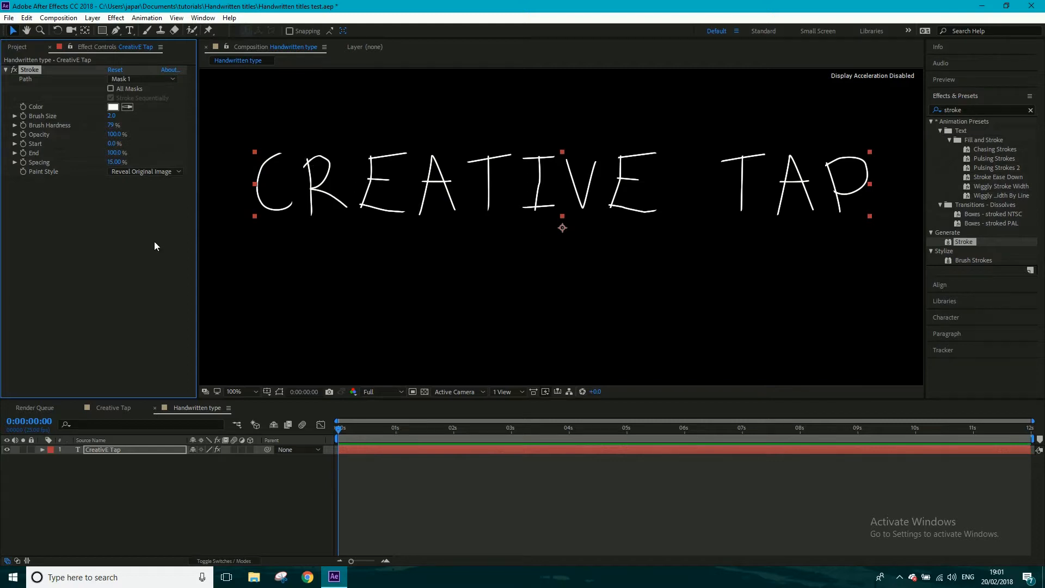
# Step: Try Stroke brush sizes of 1, 3 and 5 to compare how much of the lettering each reveals
pyautogui.click(112, 116)
pyautogui.write('1')
pyautogui.press('Return')
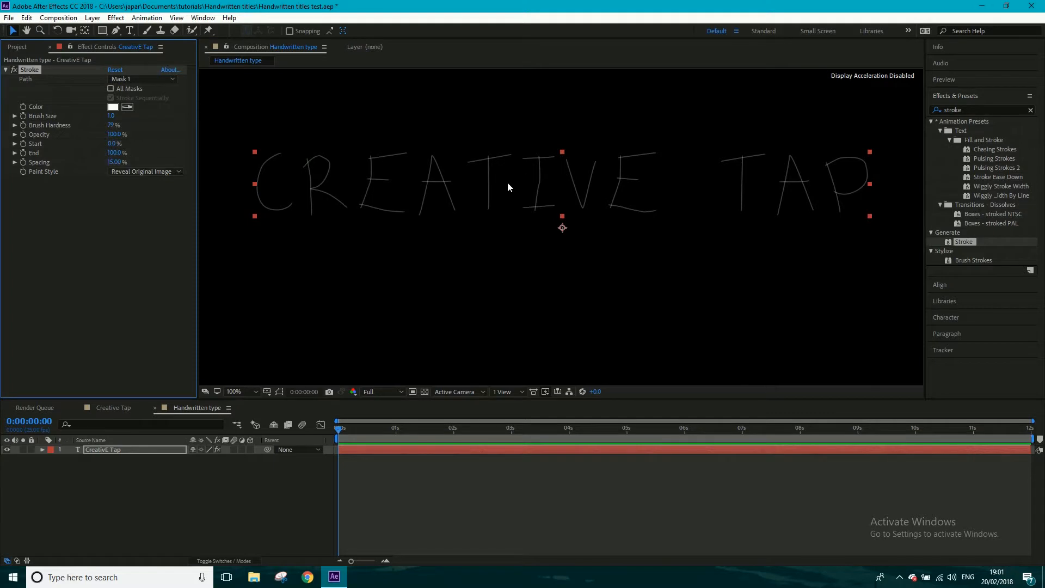
pyautogui.click(112, 117)
pyautogui.write('3')
pyautogui.press('Return')
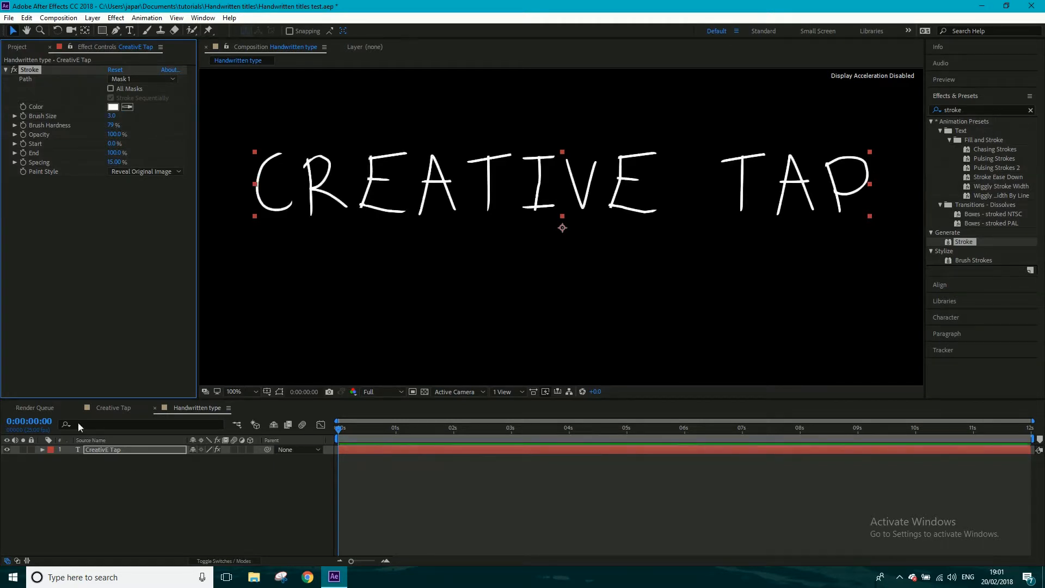
pyautogui.click(112, 116)
pyautogui.write('5')
pyautogui.press('Return')
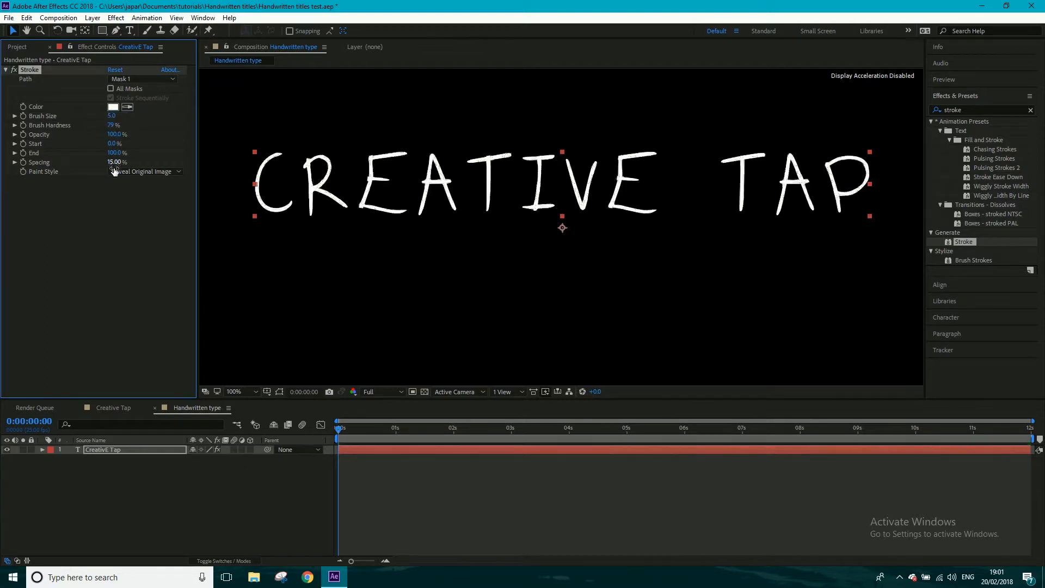
# Step: Check the letter edges up close and try Stroke brush sizes of 6 and about 7
pyautogui.click(112, 117)
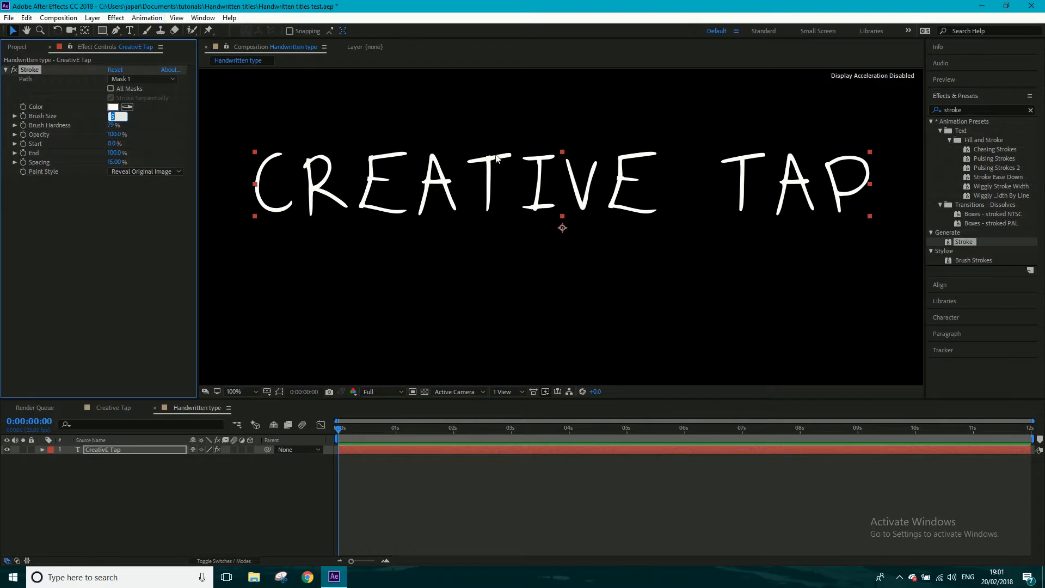
pyautogui.scroll(1, 489, 157)
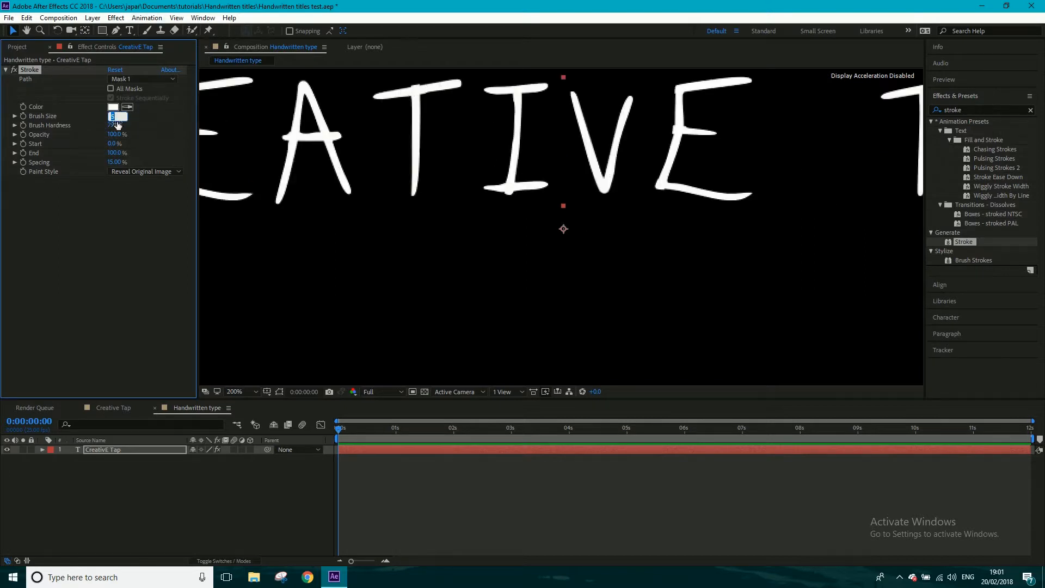
pyautogui.click(246, 391)
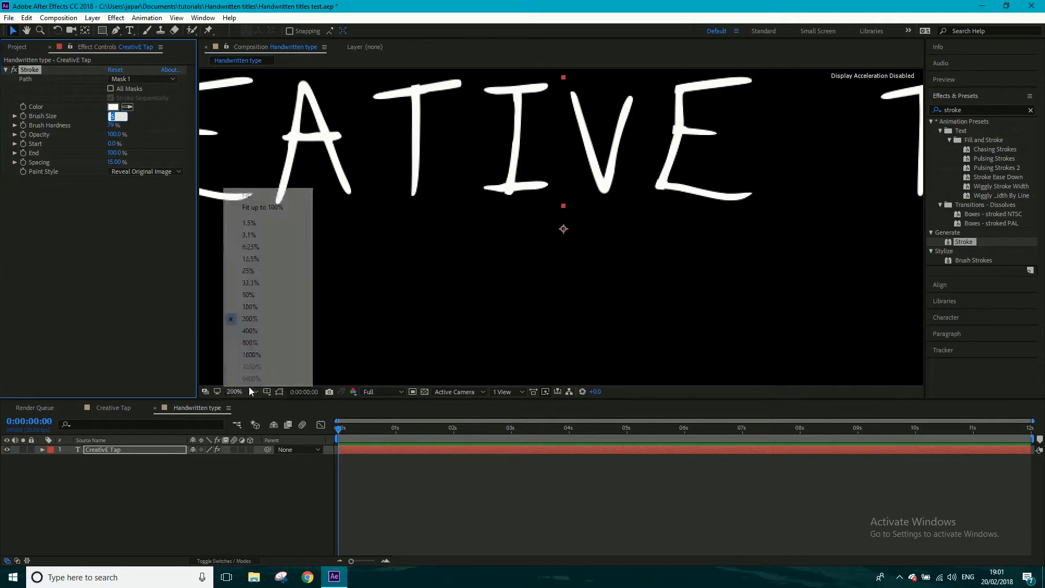
pyautogui.click(246, 207)
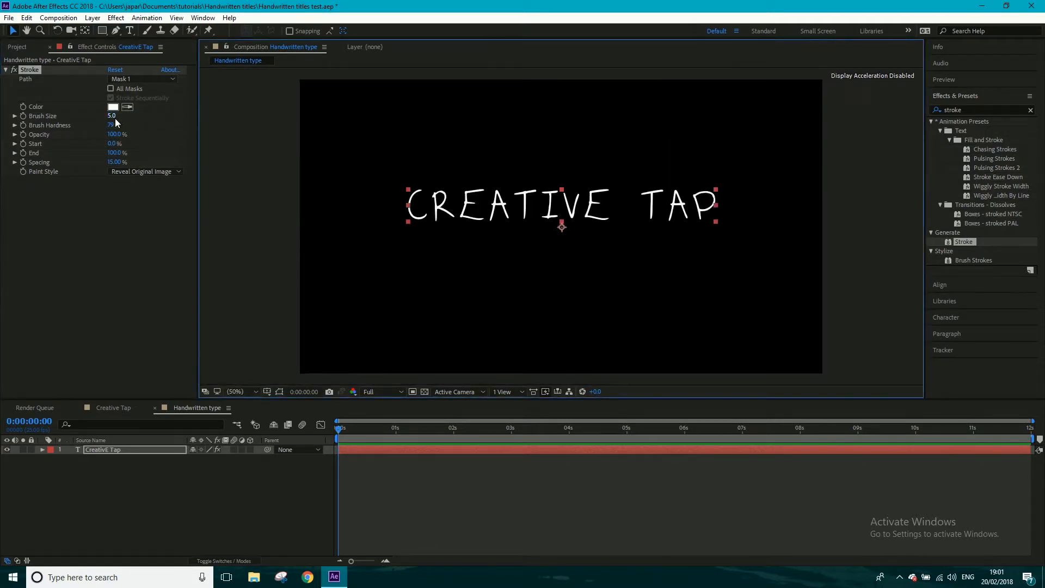
pyautogui.click(114, 116)
pyautogui.write('6')
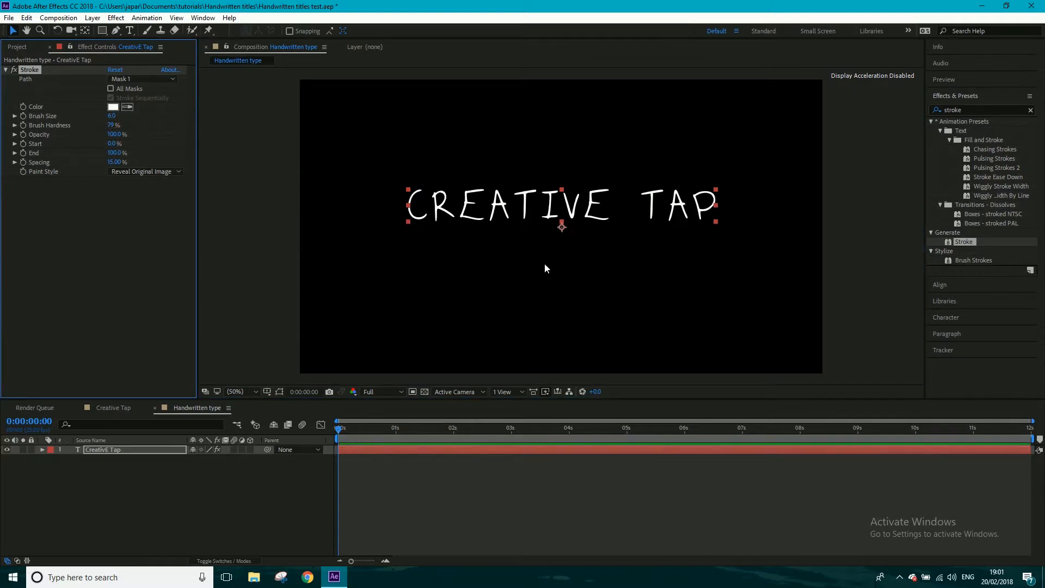
pyautogui.scroll(1, 545, 267)
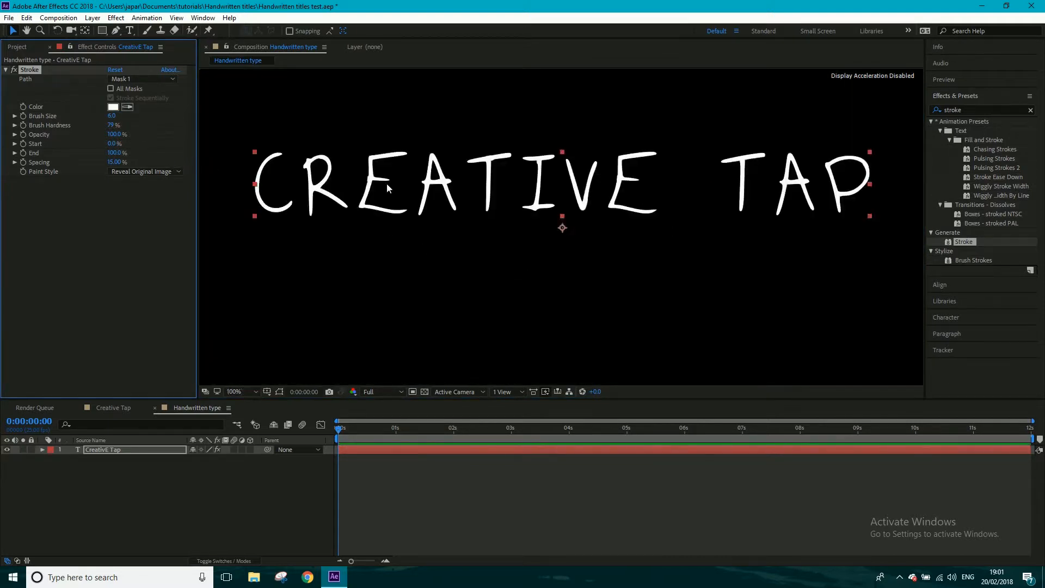
pyautogui.click(112, 116)
pyautogui.write('7.6')
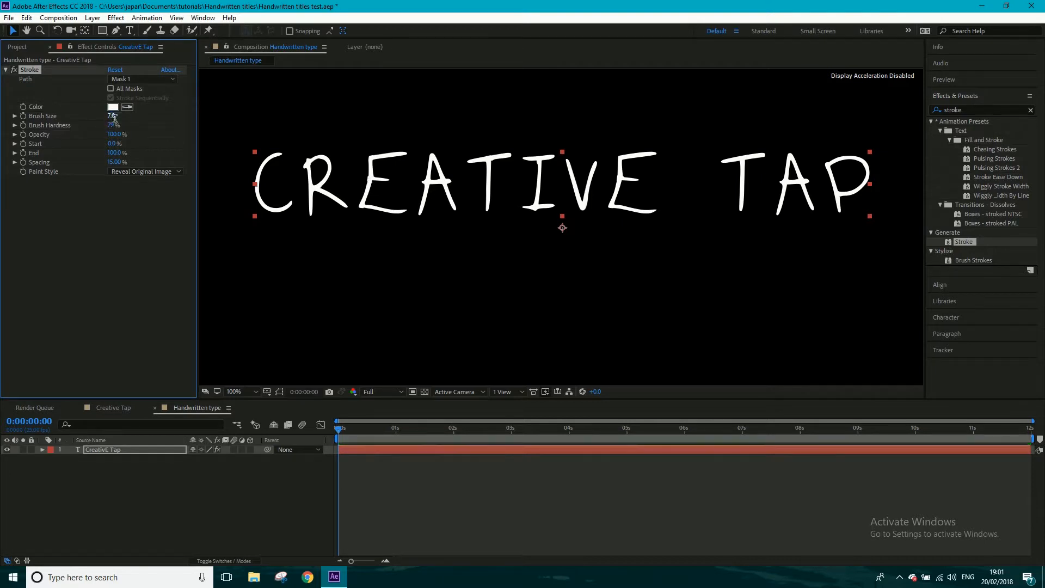
pyautogui.press('Return')
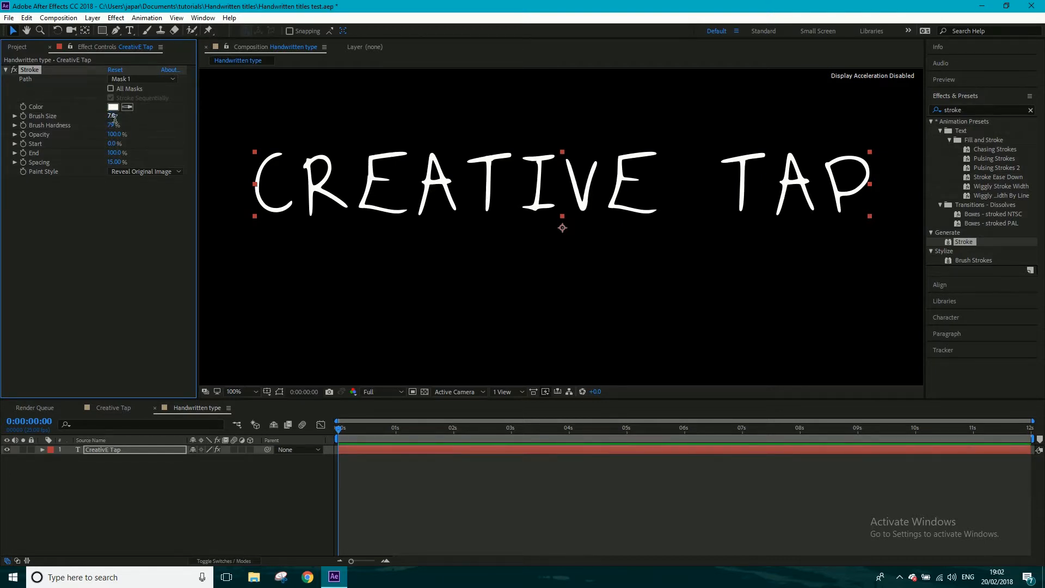
# Step: Try a Stroke brush size of 9 and settle on a brush size of 8
pyautogui.click(112, 116)
pyautogui.write('8.6')
pyautogui.press('Return')
pyautogui.click(113, 117)
pyautogui.write('9')
pyautogui.press('Return')
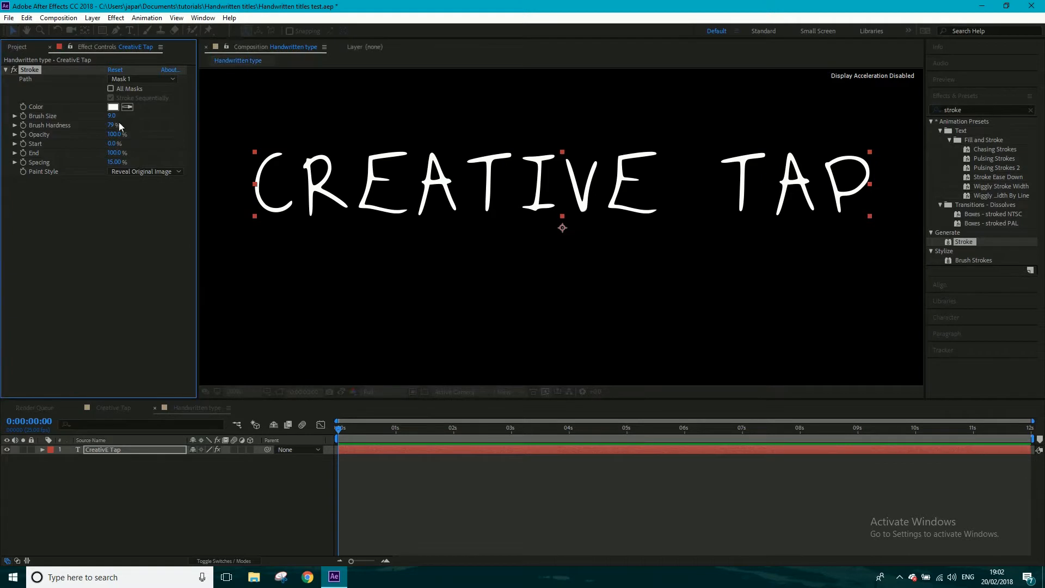
pyautogui.click(113, 116)
pyautogui.write('80')
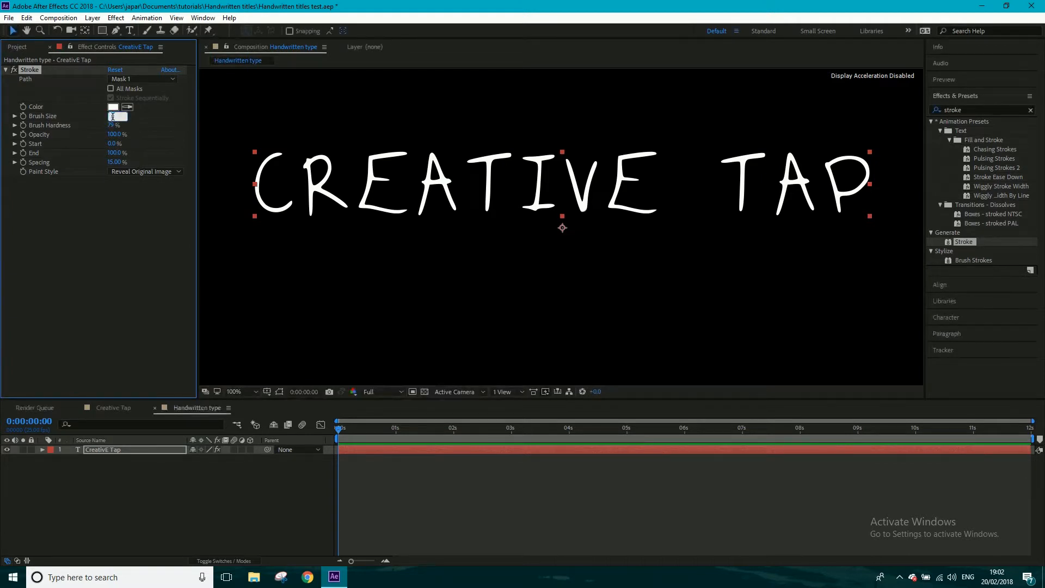
pyautogui.press('Return')
# Step: Keyframe the Stroke effect's End value at 0% at the 1-second mark and reveal the layer's keyframes in the timeline
pyautogui.click(396, 430)
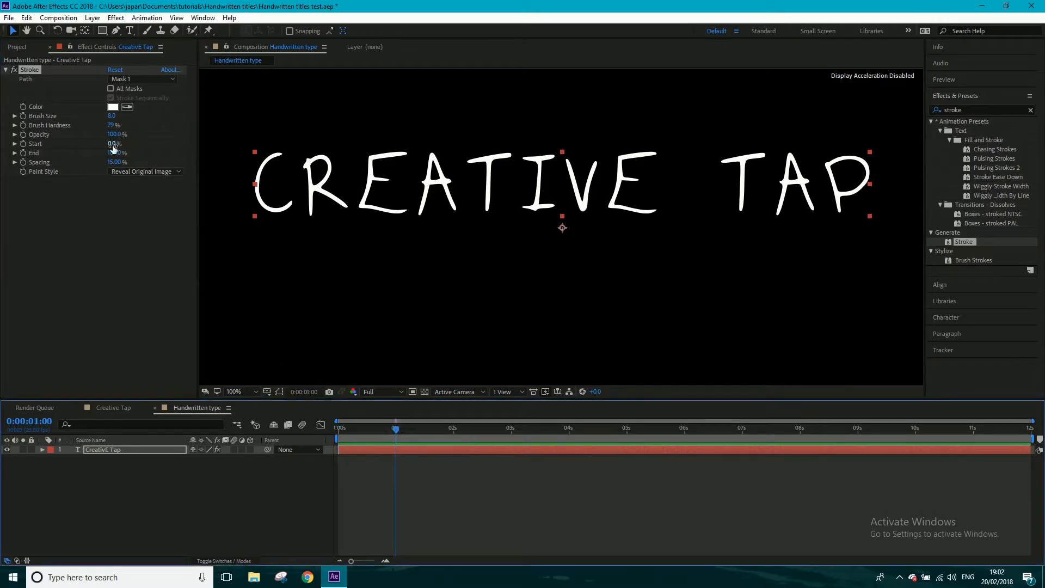
pyautogui.moveTo(111, 143)
pyautogui.mouseDown()
pyautogui.moveTo(188, 140)
pyautogui.moveTo(65, 152)
pyautogui.mouseUp()
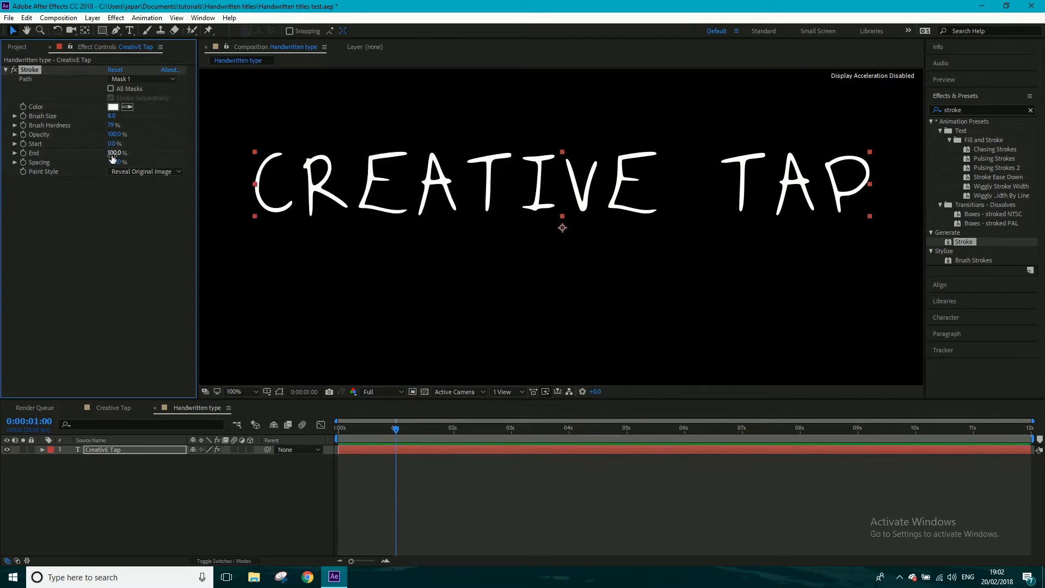
pyautogui.moveTo(113, 154); pyautogui.dragTo(42, 162)
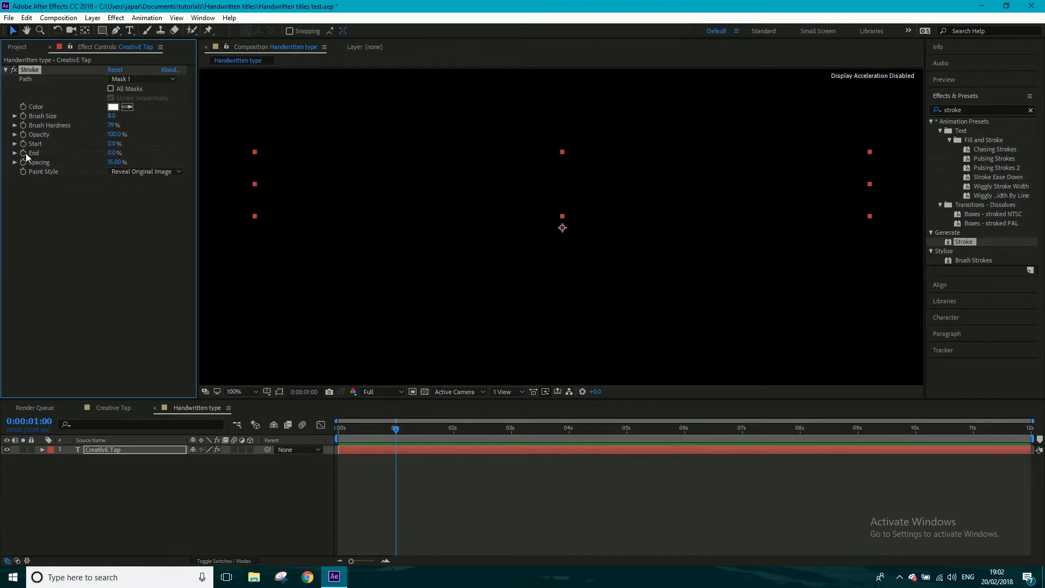
pyautogui.click(23, 153)
pyautogui.click(409, 450)
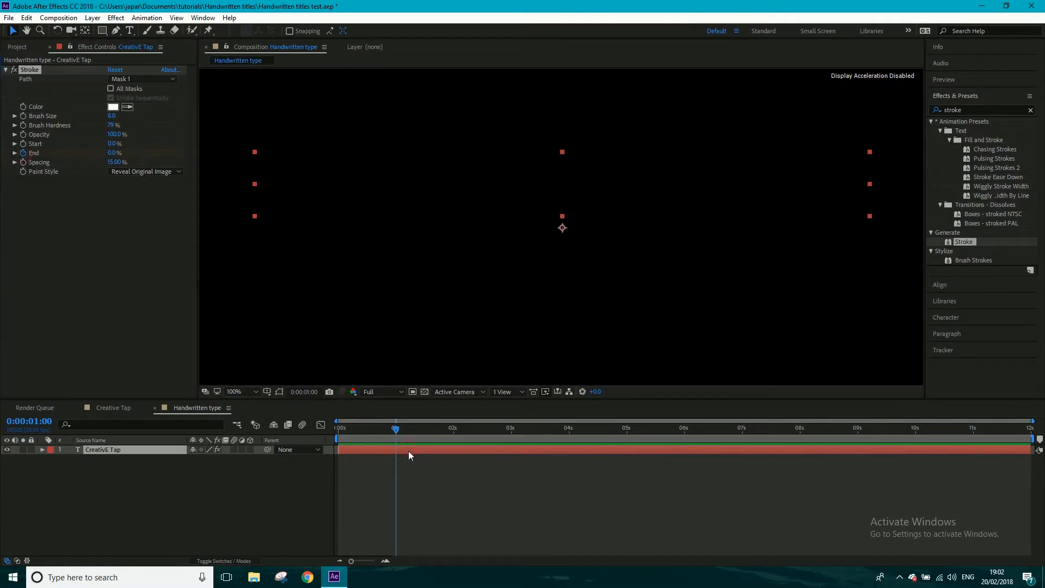
pyautogui.press('u')
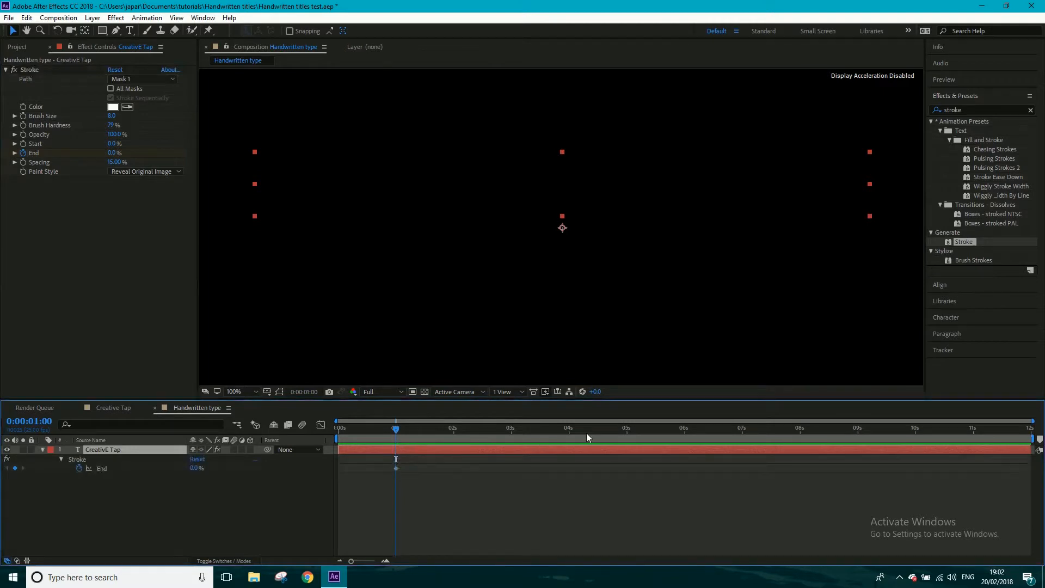
# Step: Add a Stroke End keyframe of 100% at the 4-second mark
pyautogui.click(570, 433)
pyautogui.click(112, 153)
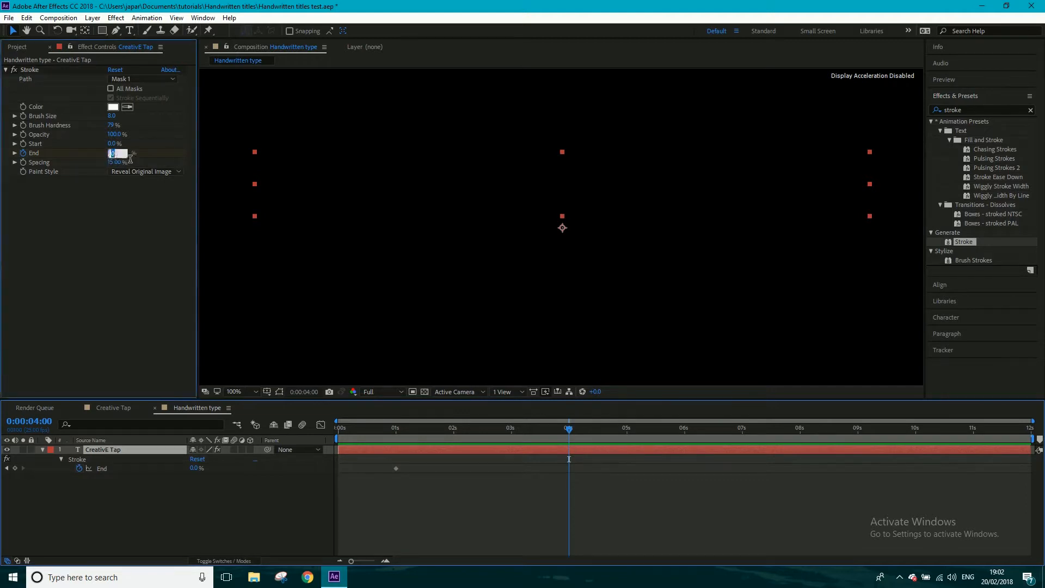
pyautogui.write('100')
pyautogui.press('Return')
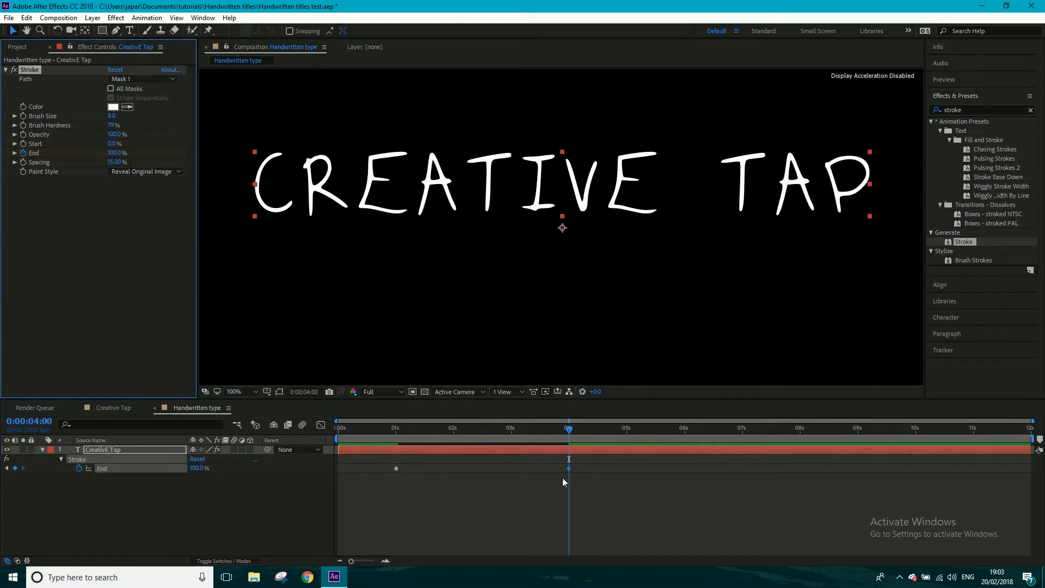
# Step: End the work area at 5 seconds and play the handwriting animation from near the beginning
pyautogui.click(628, 432)
pyautogui.press('n')
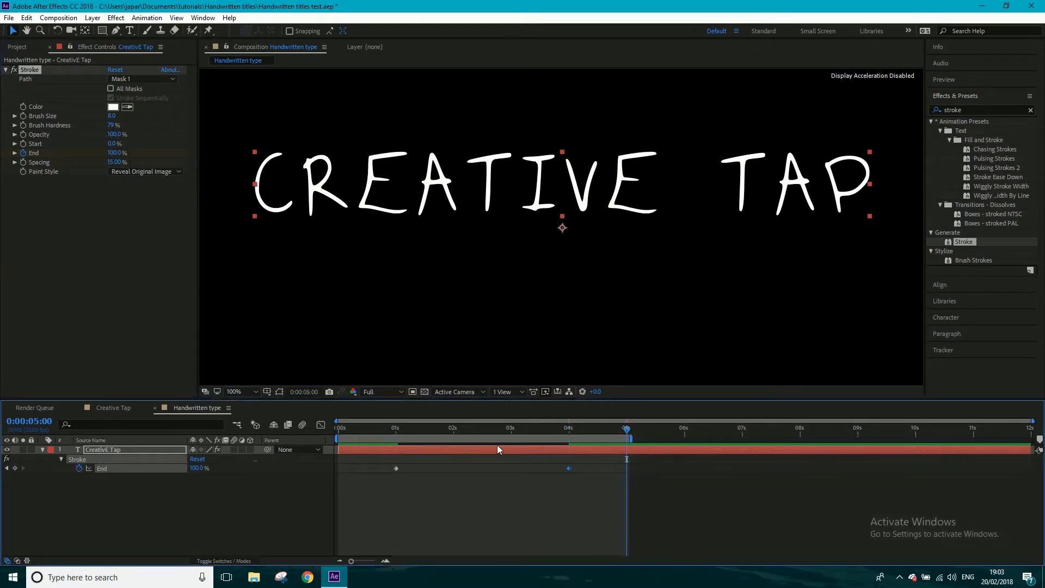
pyautogui.click(355, 429)
pyautogui.press('space')
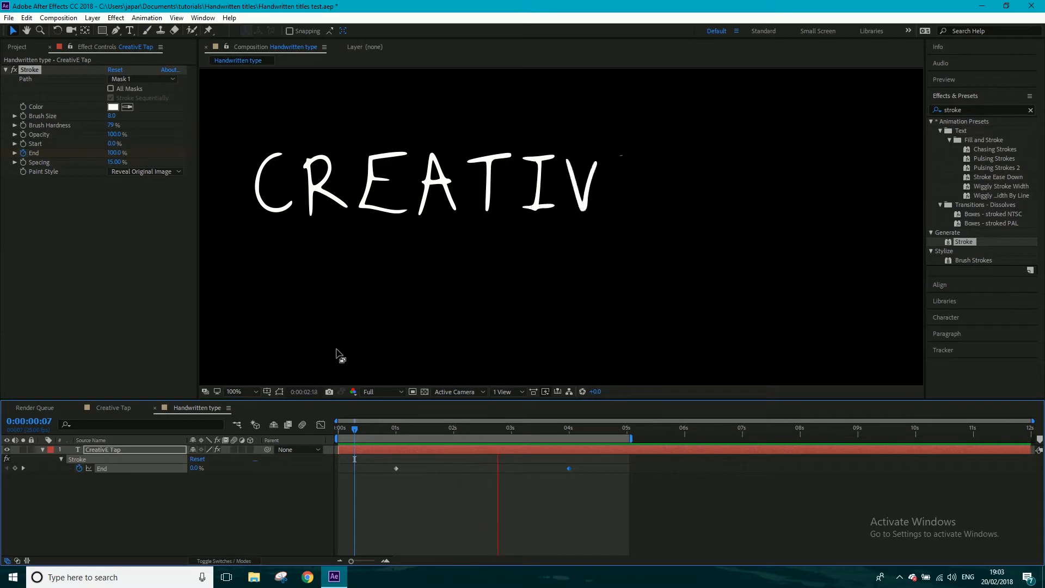
# Step: Fit the whole composition in the viewer and finish the preview at Half resolution
pyautogui.click(252, 391)
pyautogui.click(269, 194)
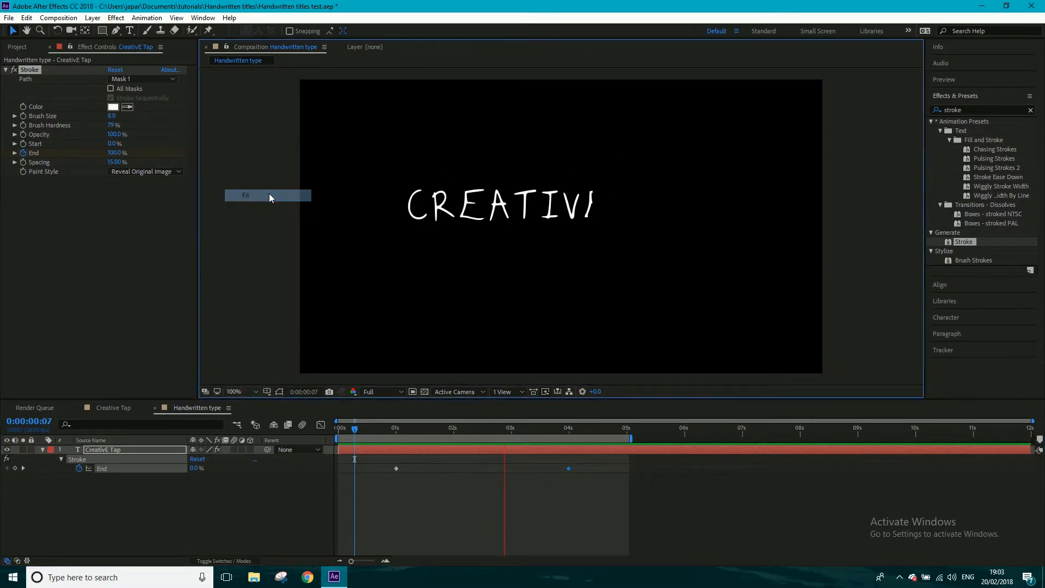
pyautogui.click(374, 392)
pyautogui.click(385, 432)
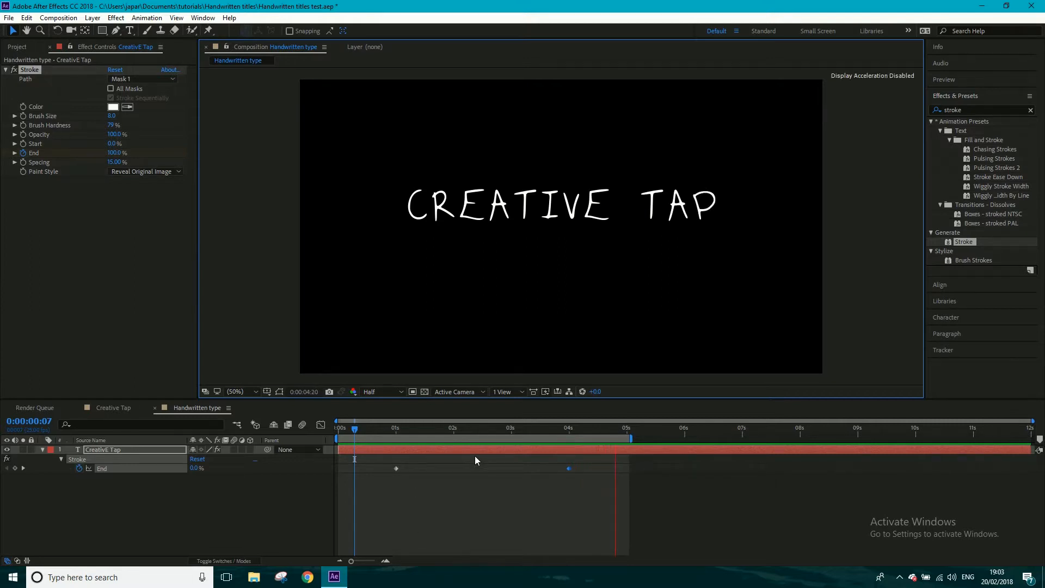
pyautogui.press('space')
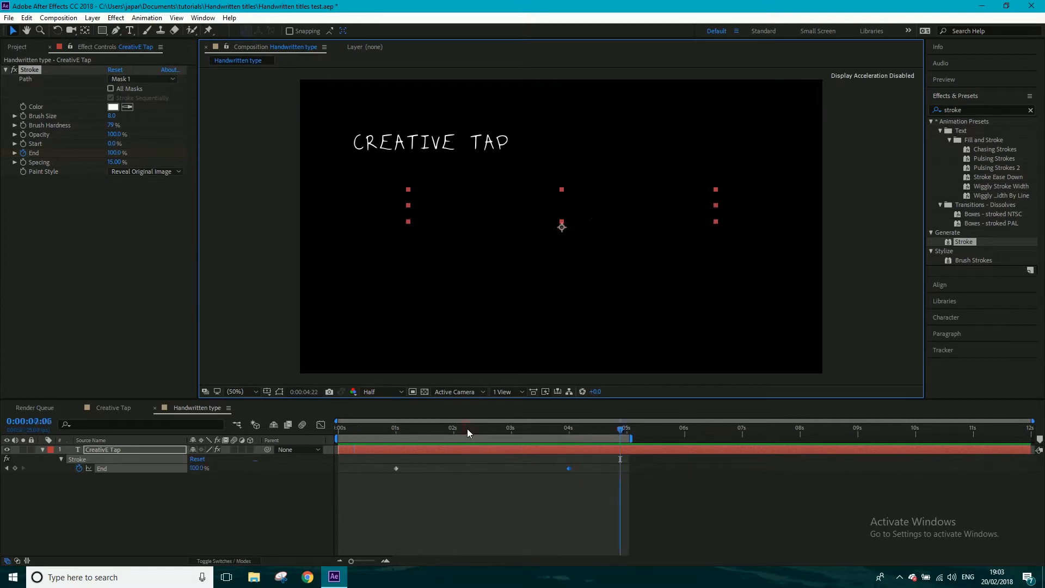
# Step: Step through the frames around 2 seconds and examine up close how the stroke reveals the first letter A
pyautogui.click(467, 429)
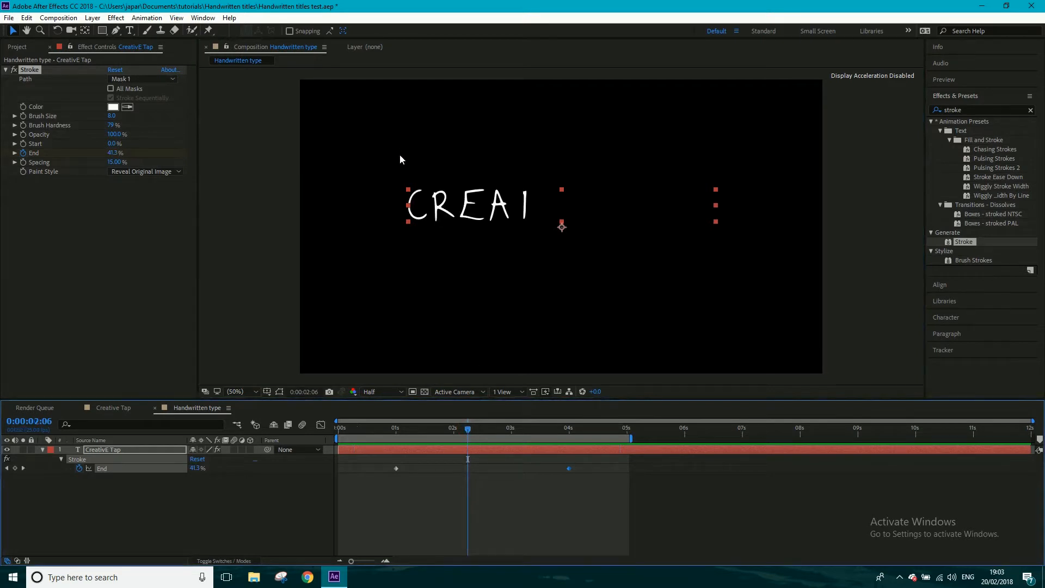
pyautogui.click(462, 429)
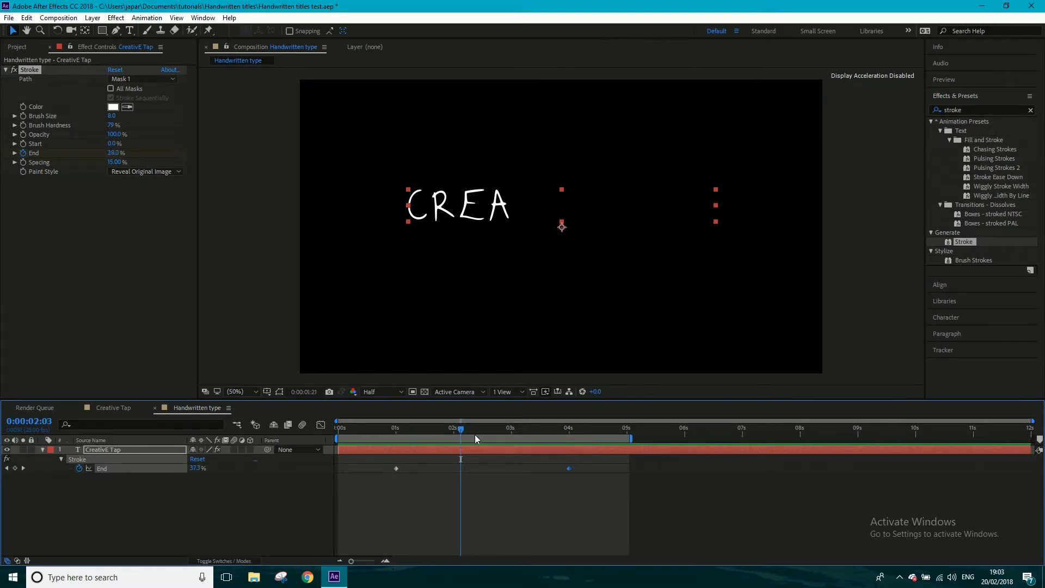
pyautogui.moveTo(474, 434); pyautogui.dragTo(462, 430)
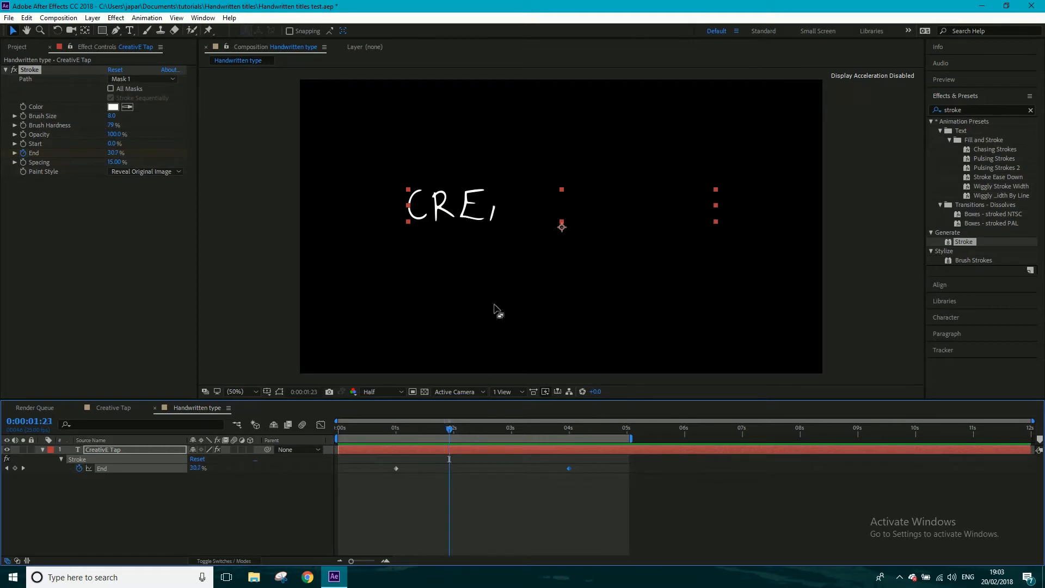
pyautogui.press('pagedown')
pyautogui.press('.')
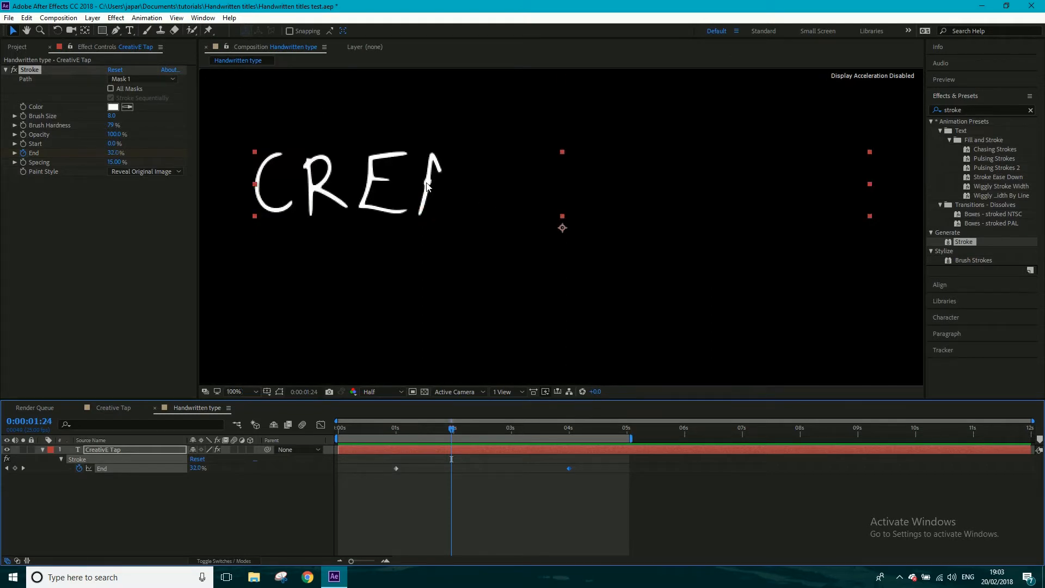
pyautogui.press('.')
pyautogui.moveTo(340, 159); pyautogui.dragTo(478, 205)
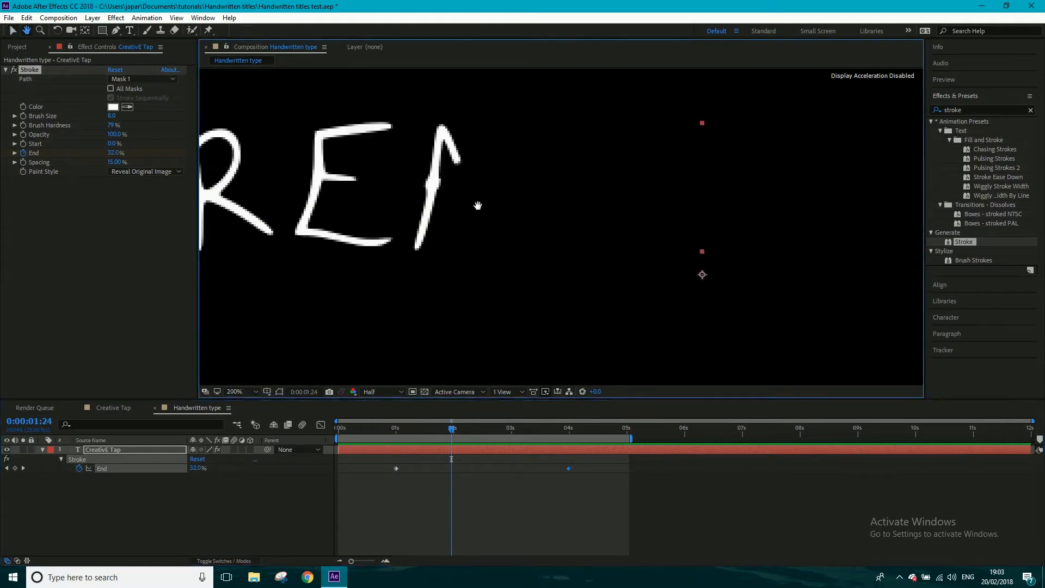
pyautogui.press('v')
pyautogui.moveTo(488, 269); pyautogui.dragTo(513, 282)
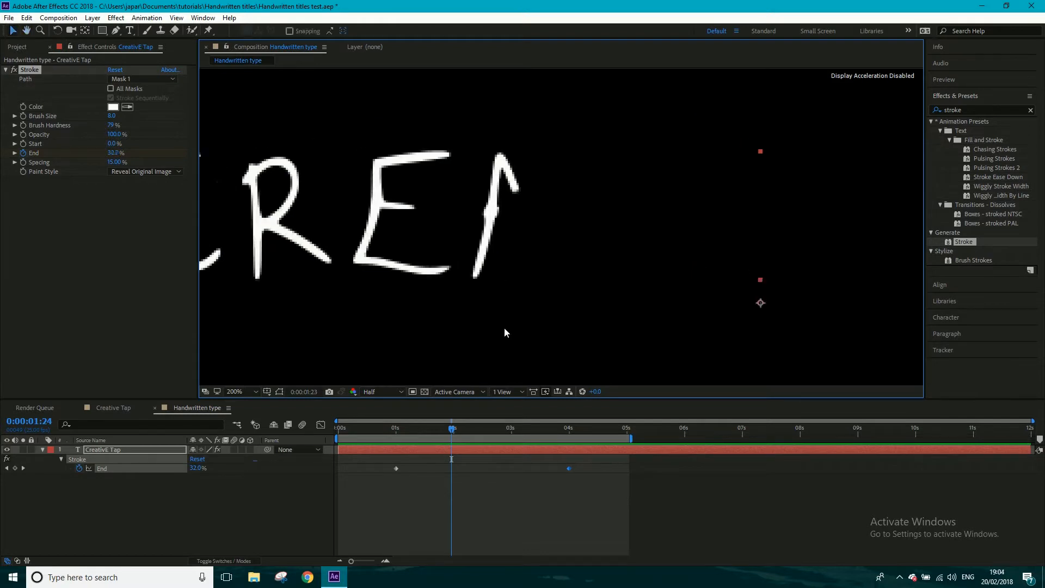
pyautogui.press('pageup')
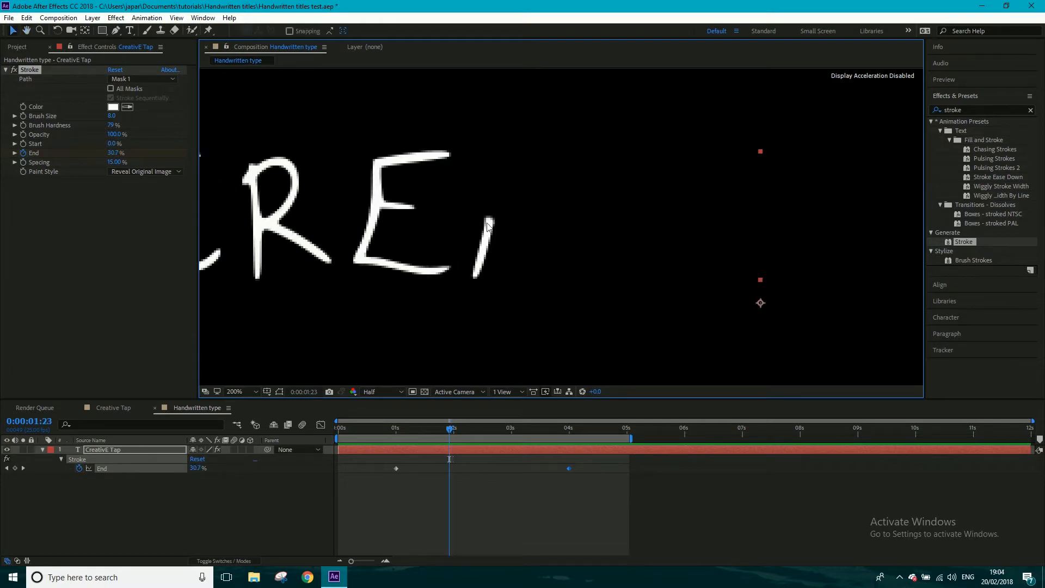
pyautogui.press('pagedown')
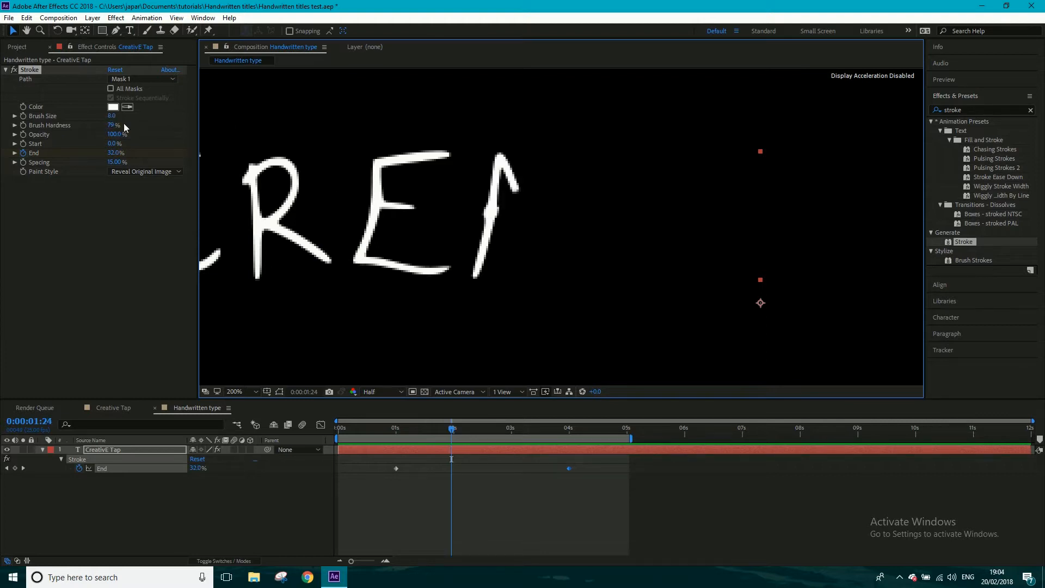
# Step: Set the Stroke effect's Brush Size to 6
pyautogui.click(112, 116)
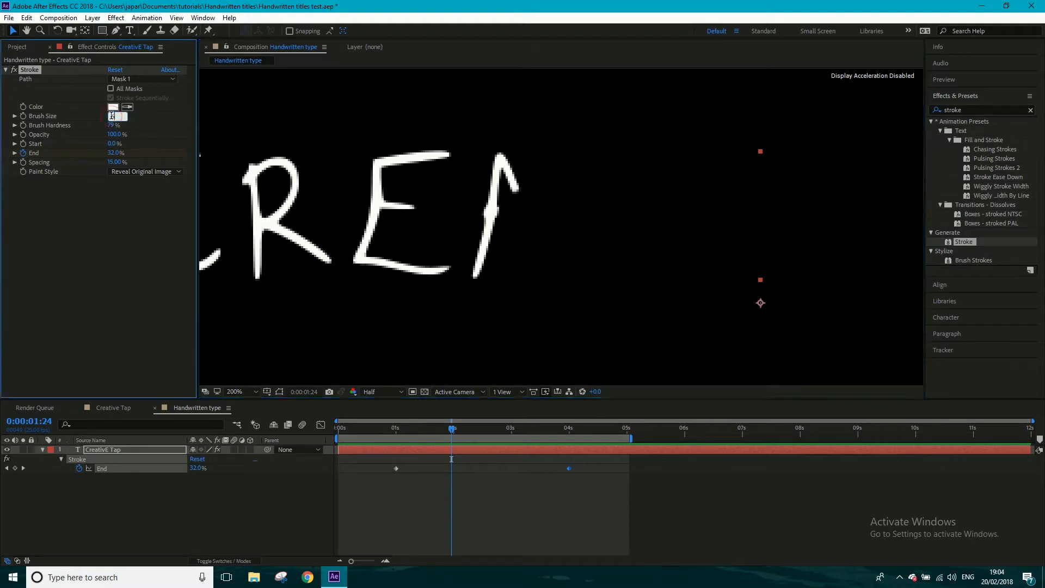
pyautogui.write('6')
pyautogui.press('Return')
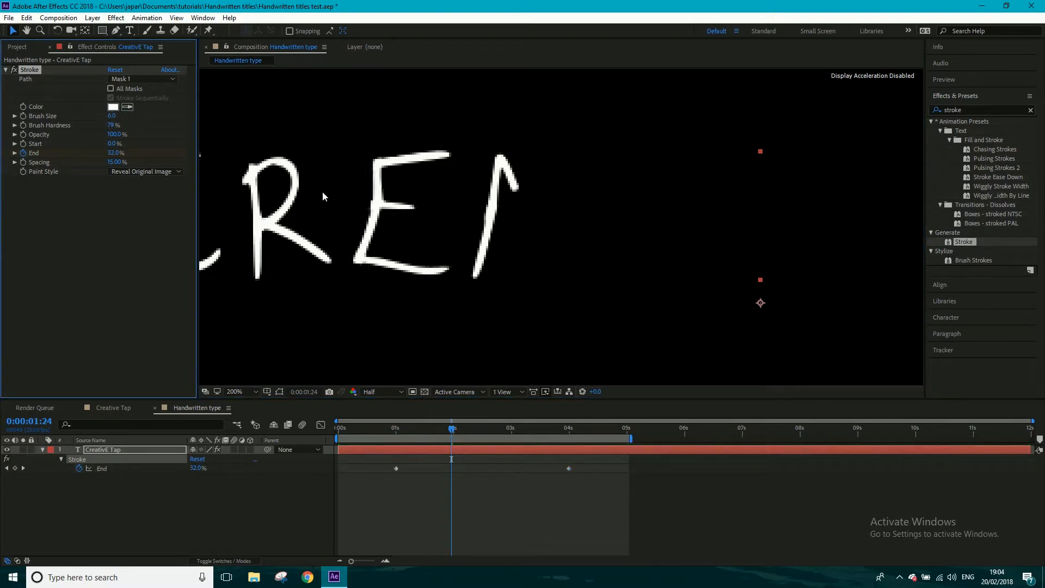
pyautogui.scroll(-1, 343, 243)
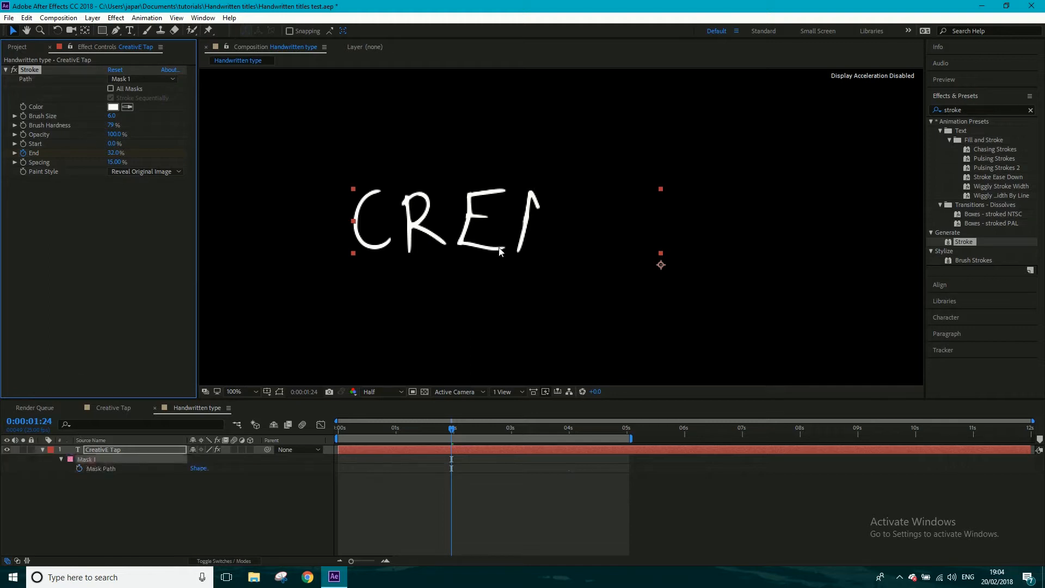
# Step: Show the mask path over the letter A, try shifting it slightly from the letter's apex, and undo the move
pyautogui.press('m')
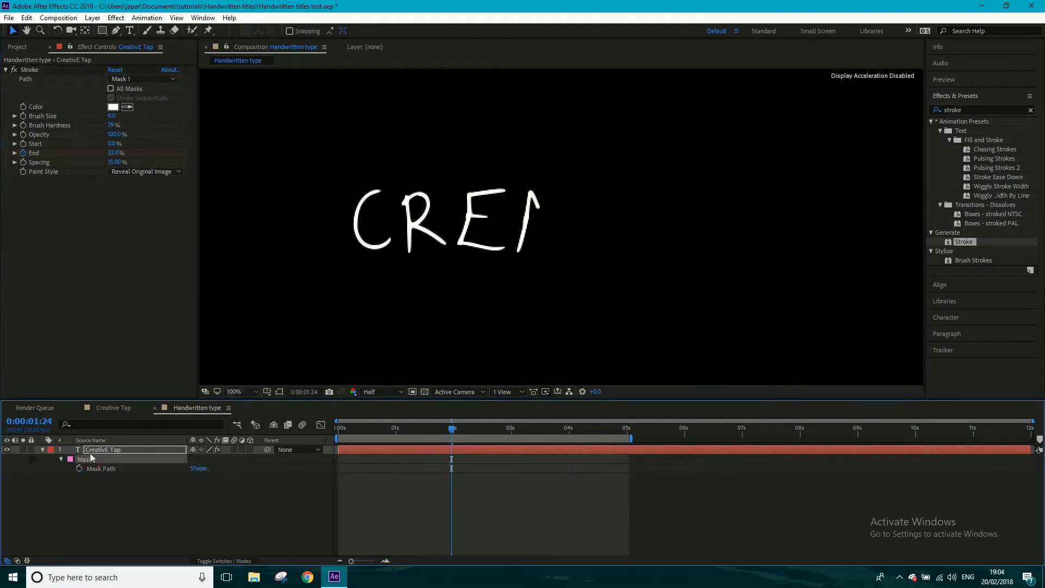
pyautogui.click(279, 392)
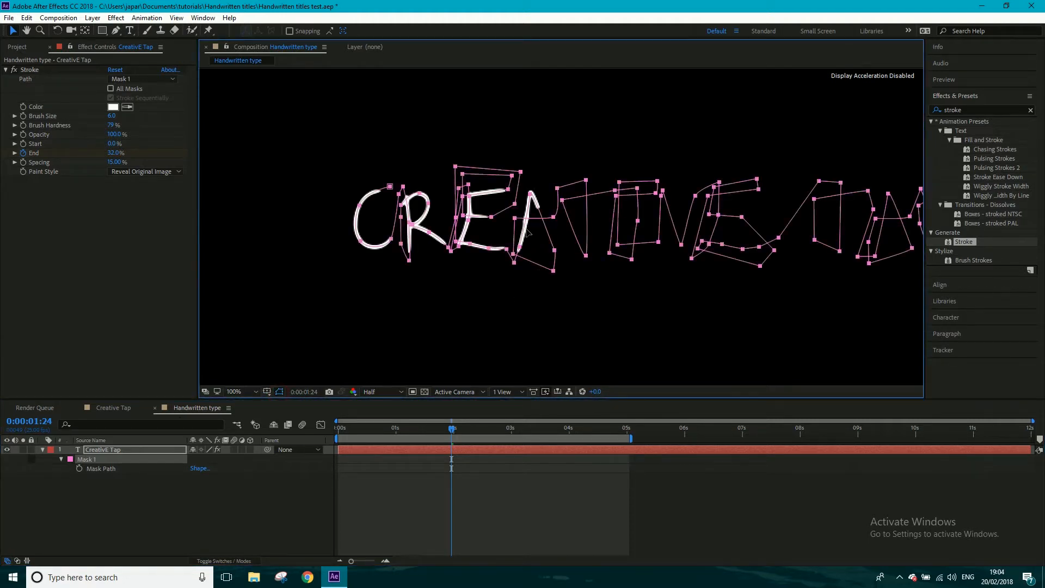
pyautogui.press('.')
pyautogui.press('.')
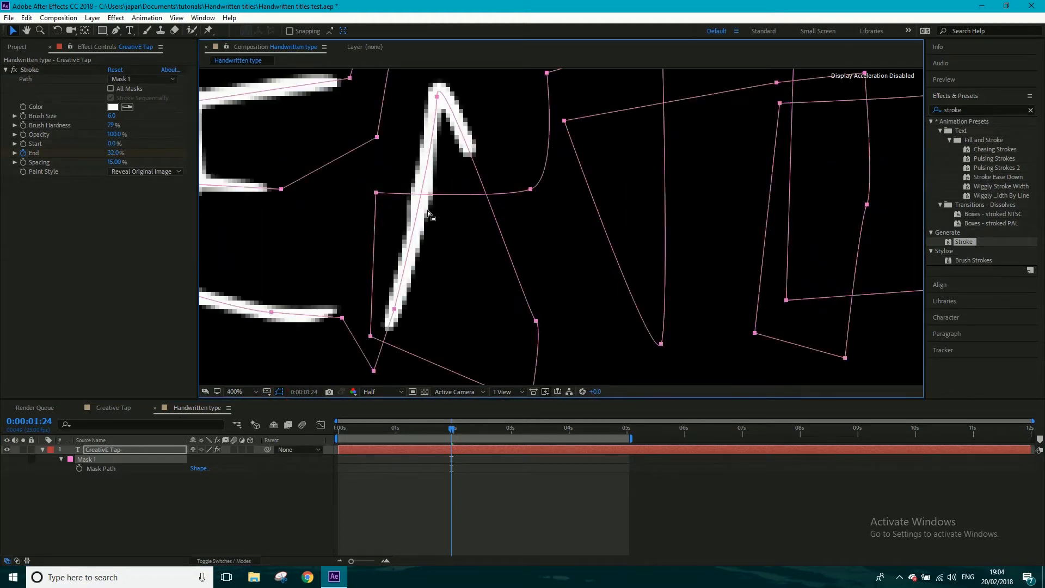
pyautogui.moveTo(437, 96); pyautogui.dragTo(450, 107)
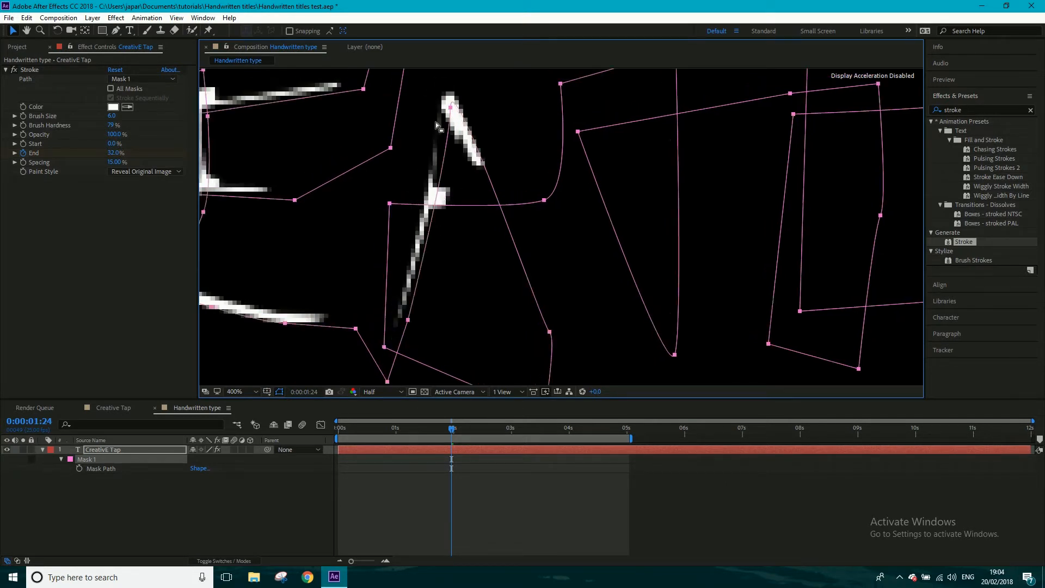
pyautogui.hotkey('ctrl', 'z')
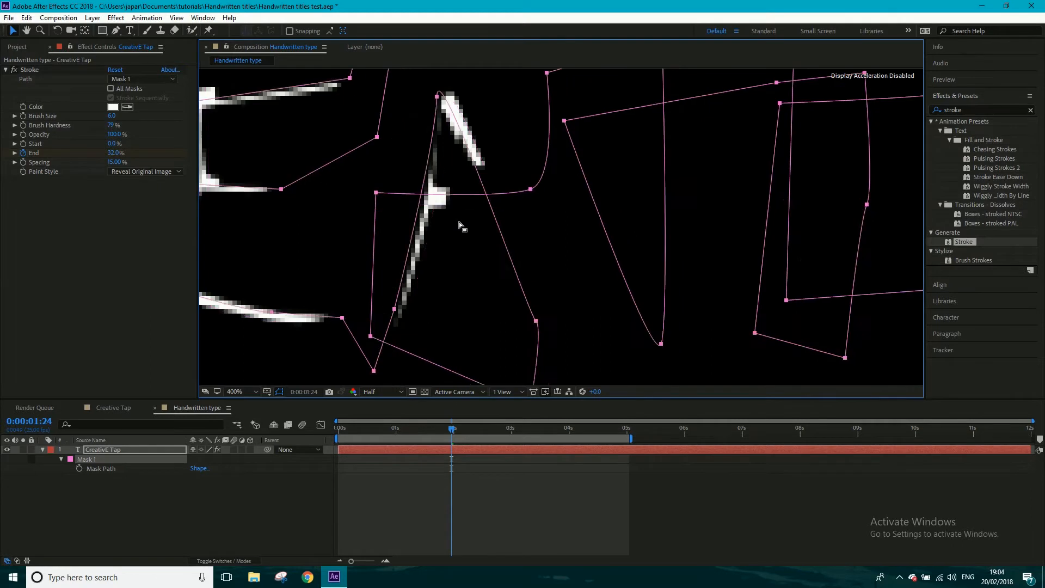
# Step: Hide the mask path in the viewer and fit the whole composition in view
pyautogui.press(',')
pyautogui.press(',')
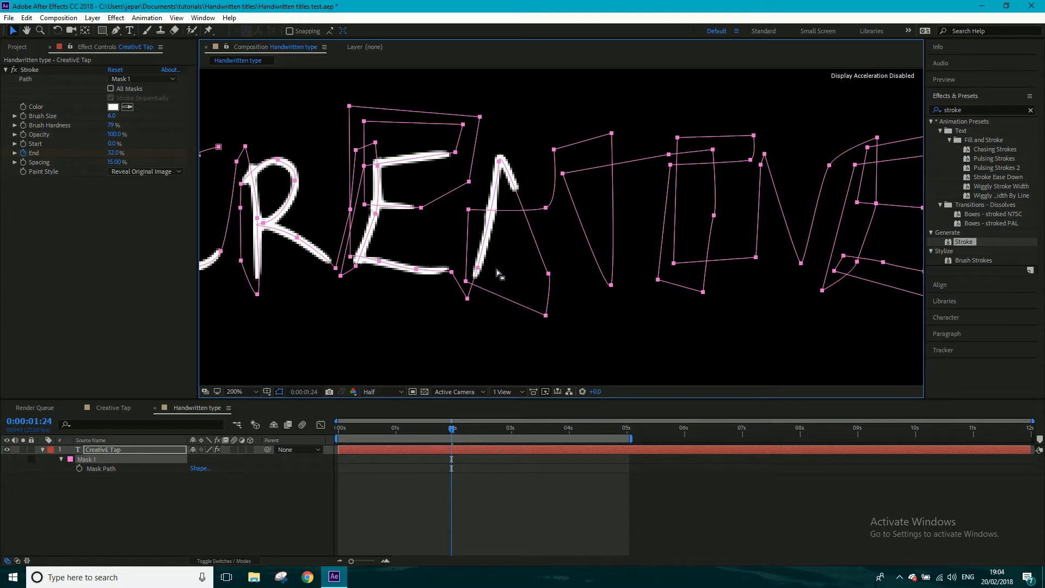
pyautogui.click(280, 392)
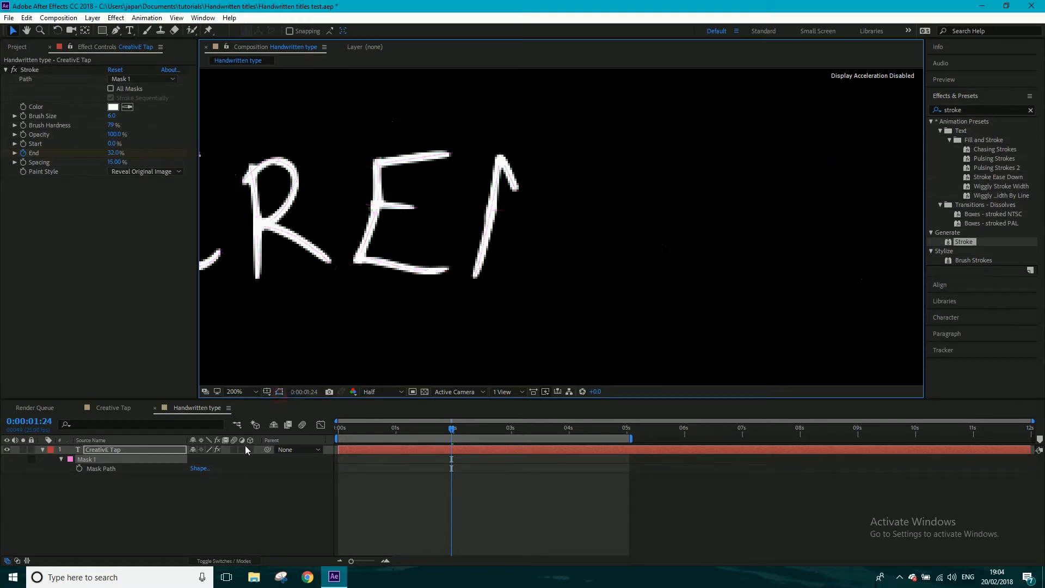
pyautogui.press(',')
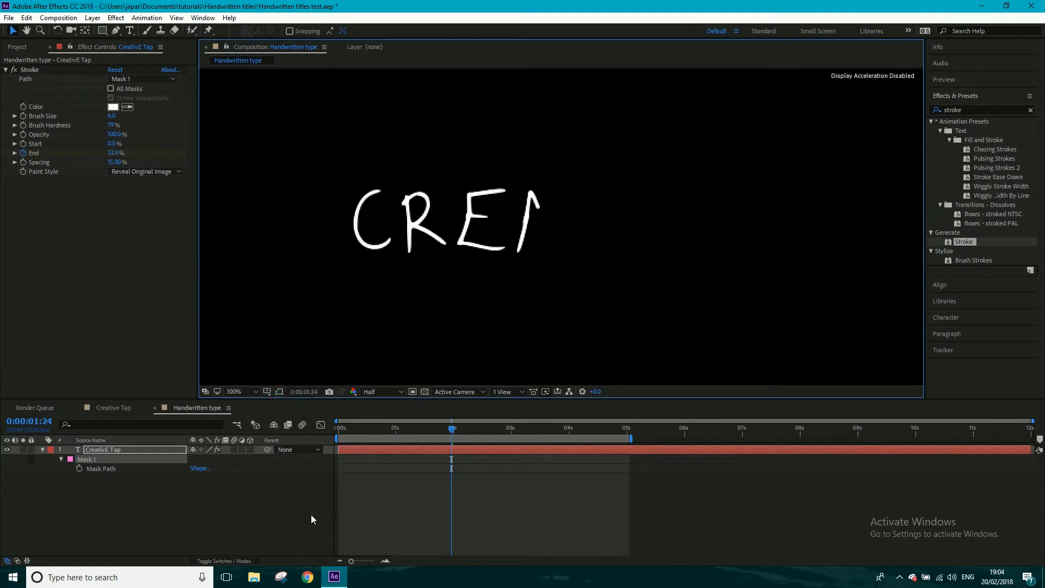
pyautogui.click(247, 386)
pyautogui.click(242, 197)
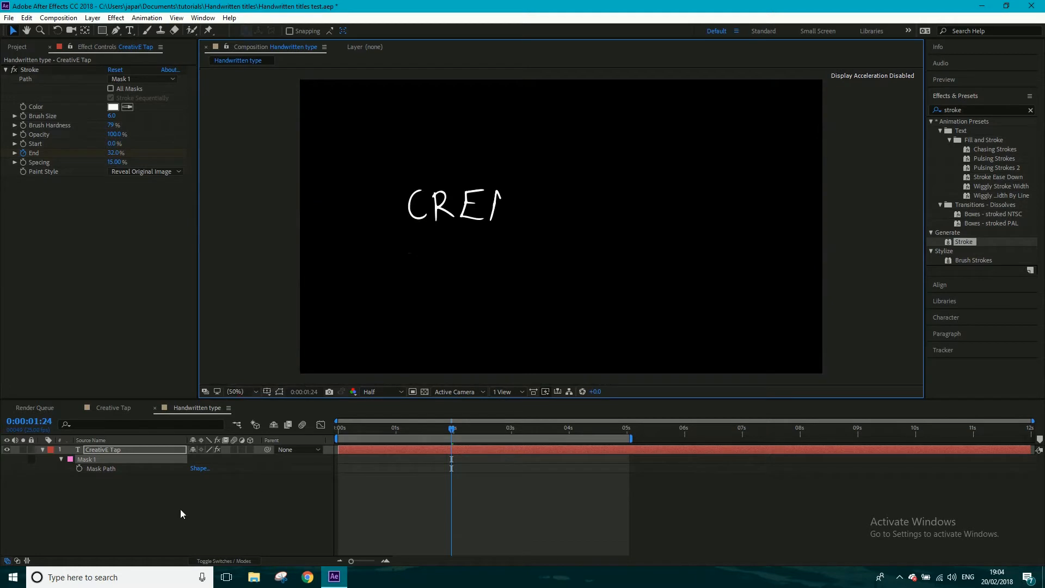
# Step: Create a 1920 × 1080 px dark blue solid with colour 253E71 and place it beneath the CreativE Tap text layer
pyautogui.click(164, 511)
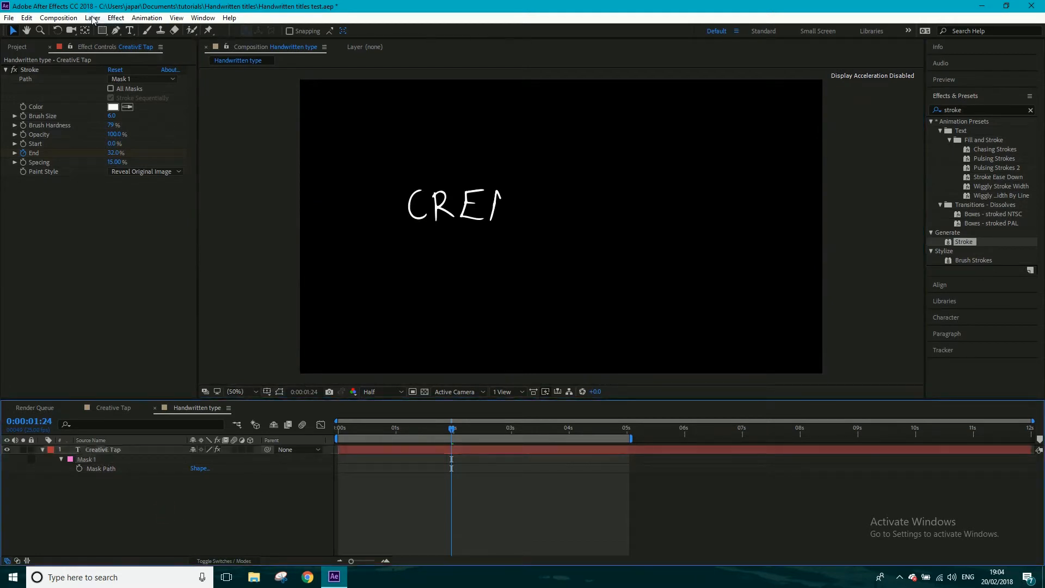
pyautogui.click(93, 18)
pyautogui.moveTo(163, 28)
pyautogui.click(321, 43)
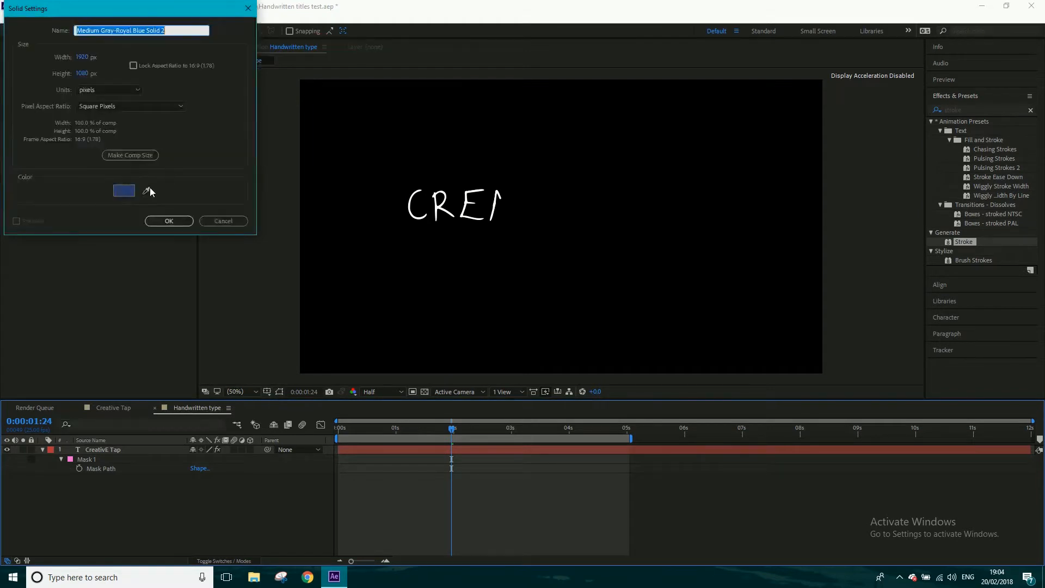
pyautogui.click(123, 190)
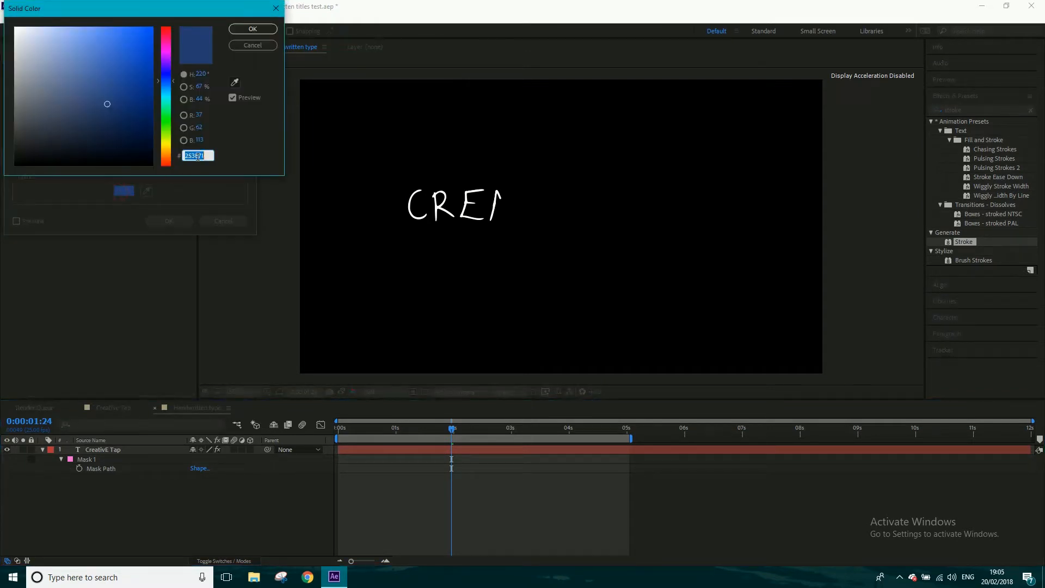
pyautogui.click(191, 155)
pyautogui.click(253, 29)
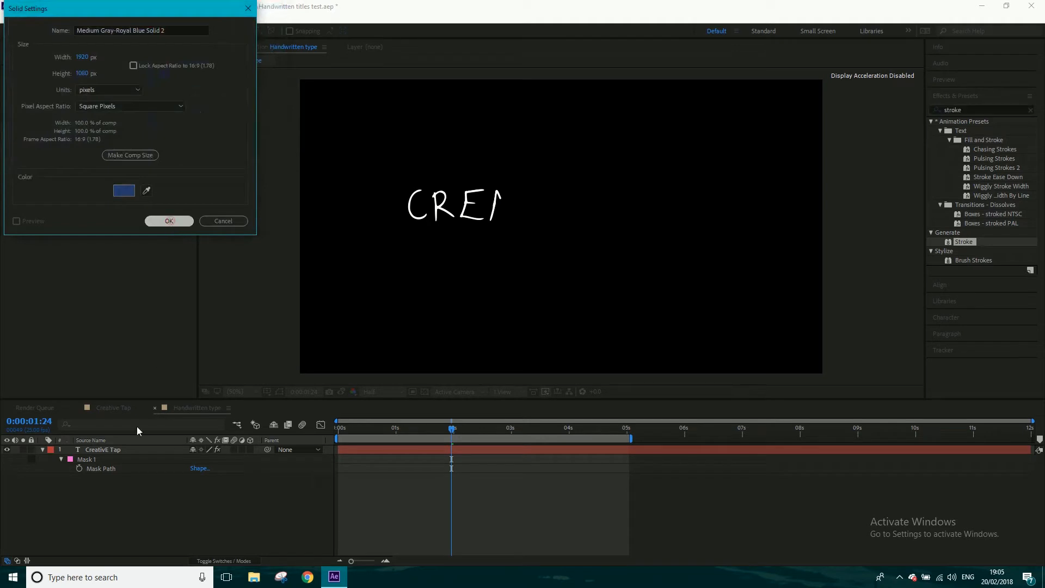
pyautogui.press('Escape')
pyautogui.click(115, 449)
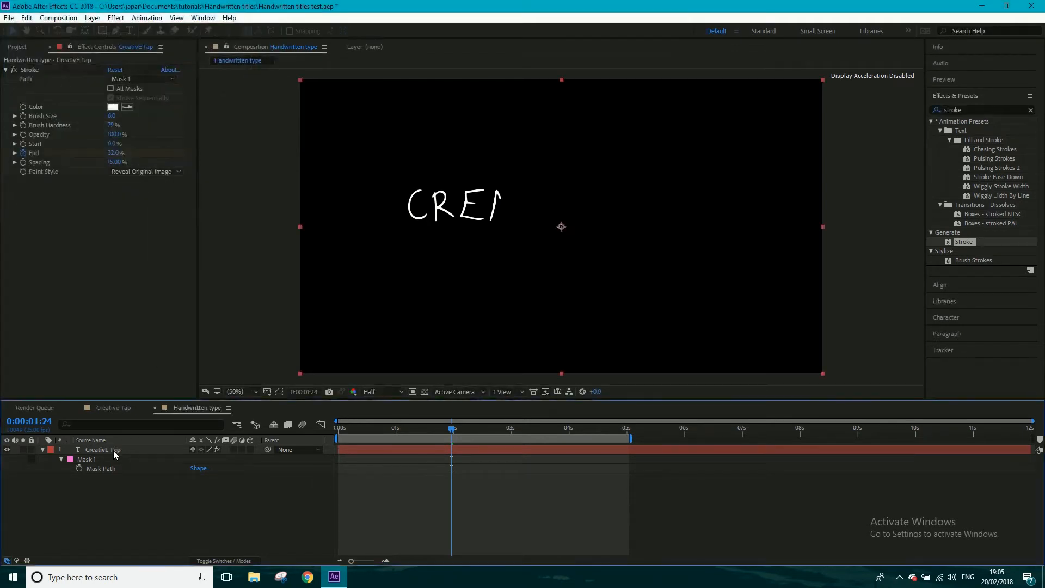
pyautogui.moveTo(116, 454); pyautogui.dragTo(110, 491)
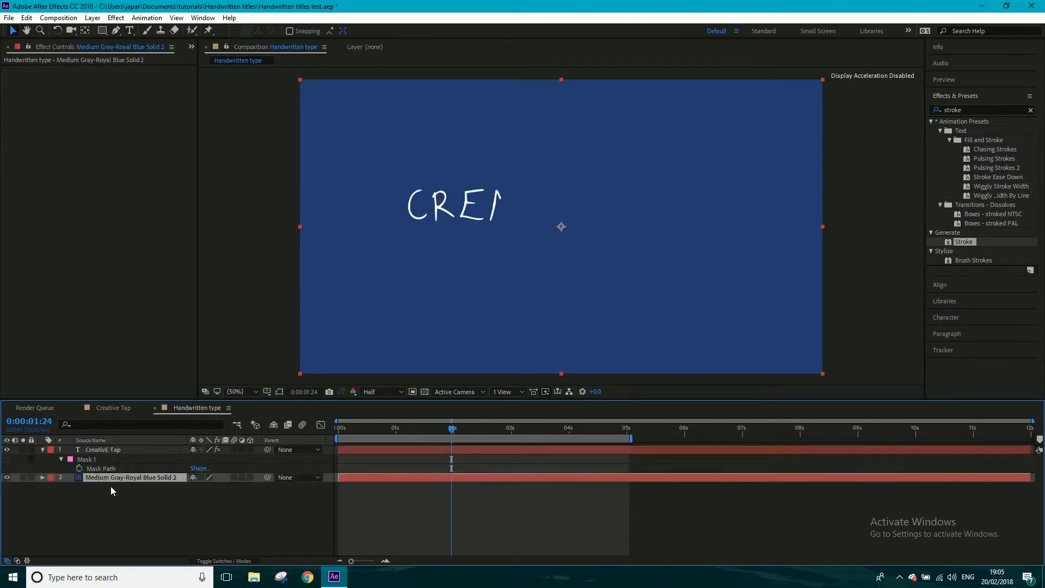
# Step: Purge all memory to clear the cached previews
pyautogui.click(92, 18)
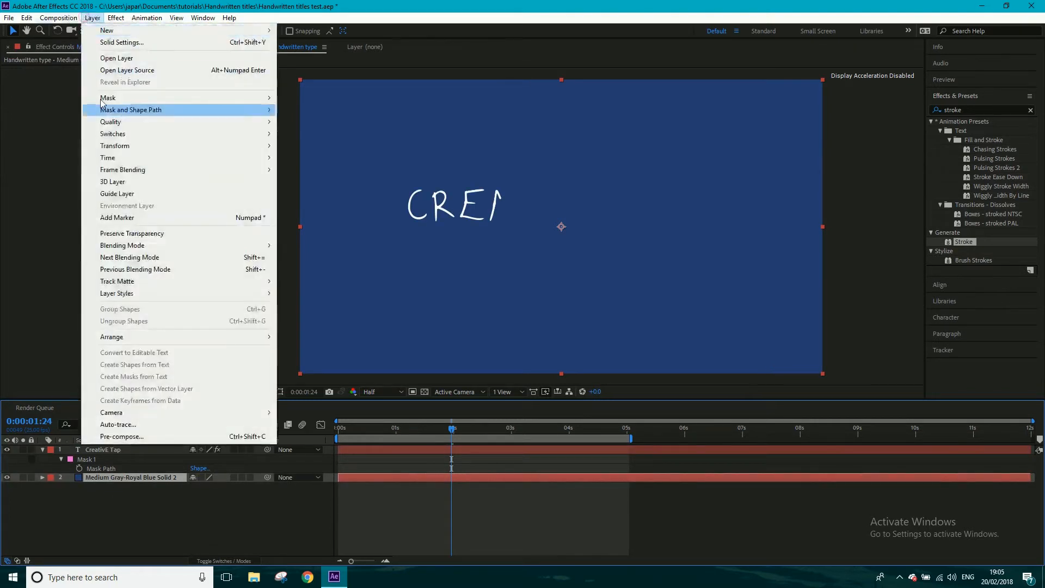
pyautogui.moveTo(26, 17)
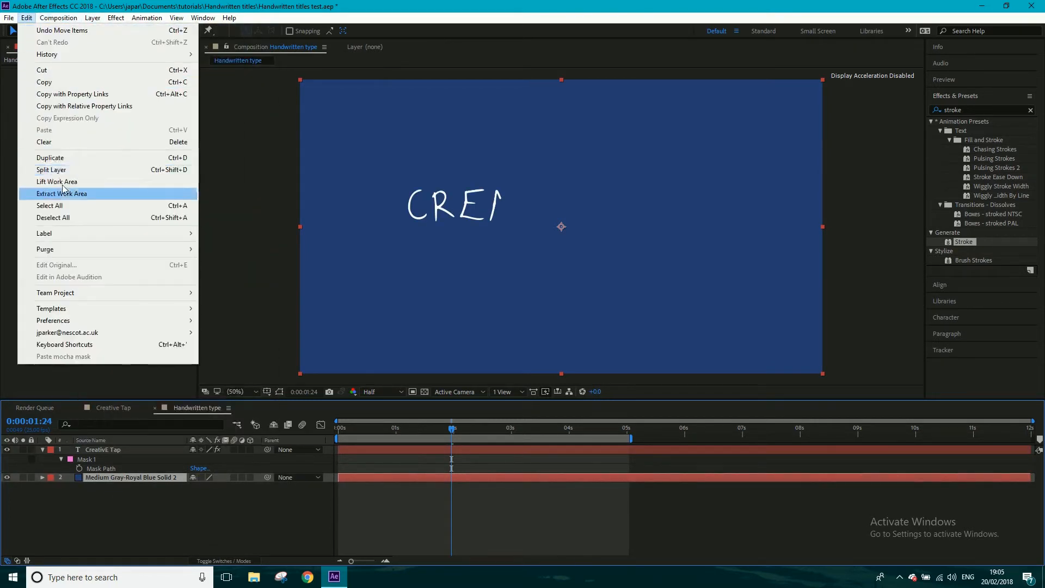
pyautogui.moveTo(80, 250)
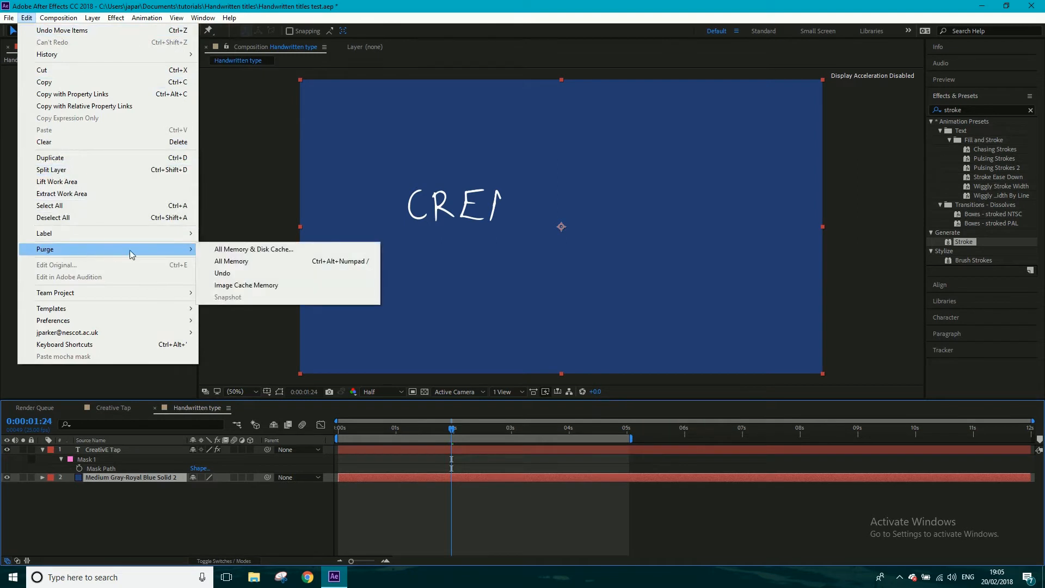
pyautogui.click(246, 260)
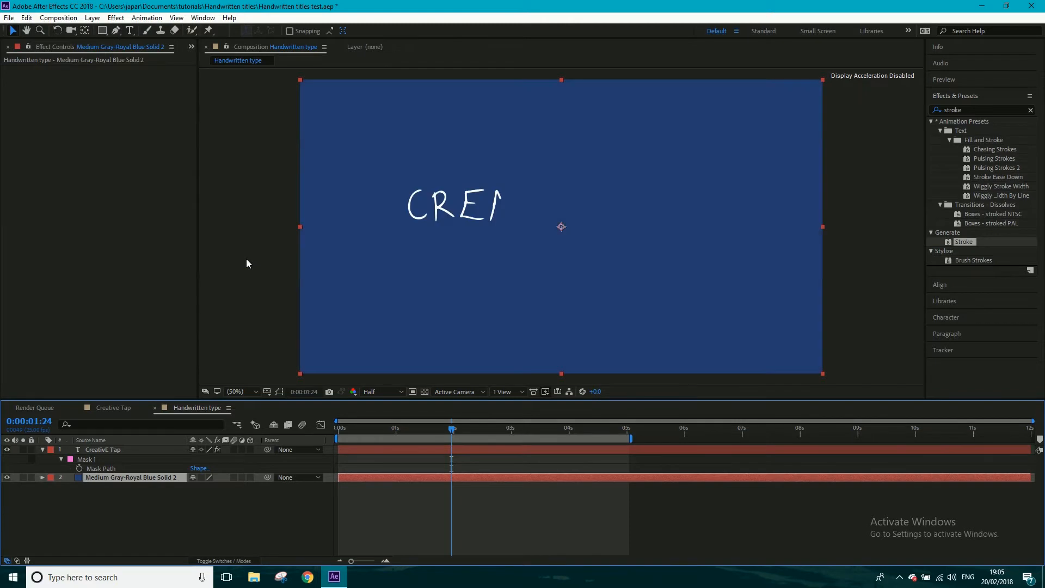
# Step: Draw a wide, thin rectangle with fill colour 99DFFF just beneath the full CREATIVE TAP title at 0:00:04:02, with no layer selected
pyautogui.click(118, 448)
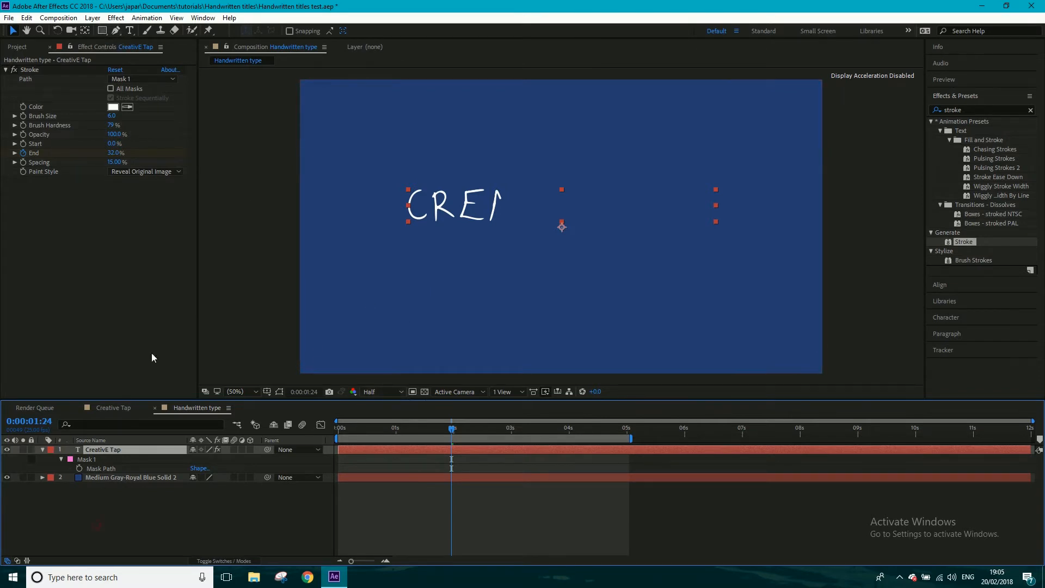
pyautogui.click(97, 524)
pyautogui.click(100, 31)
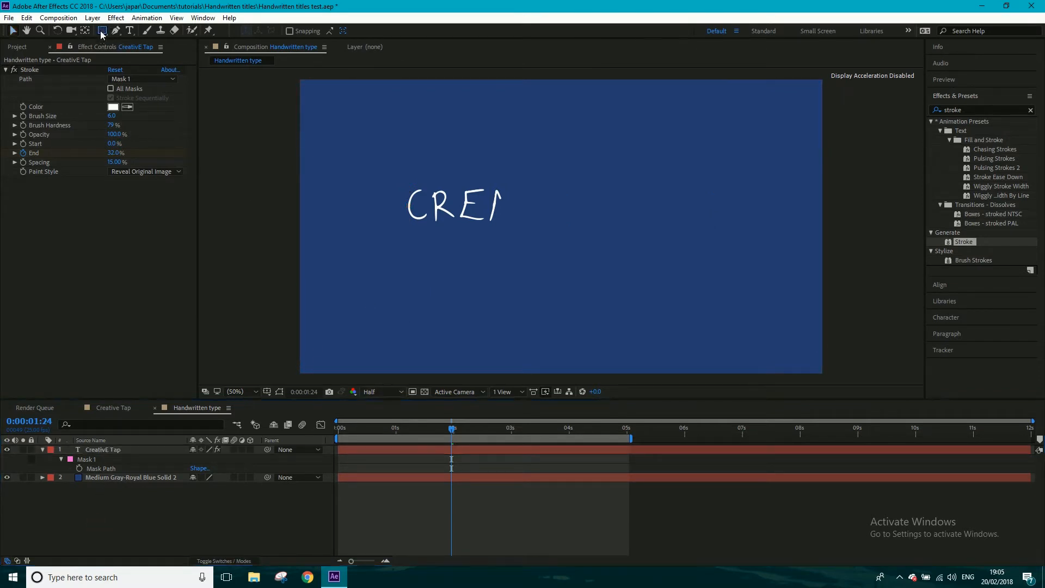
pyautogui.click(292, 31)
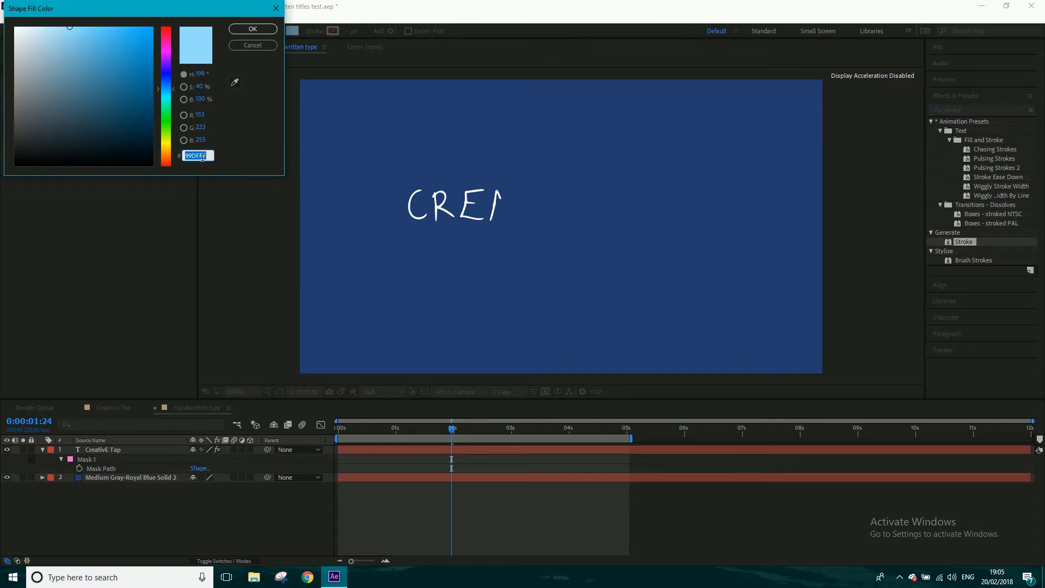
pyautogui.click(250, 31)
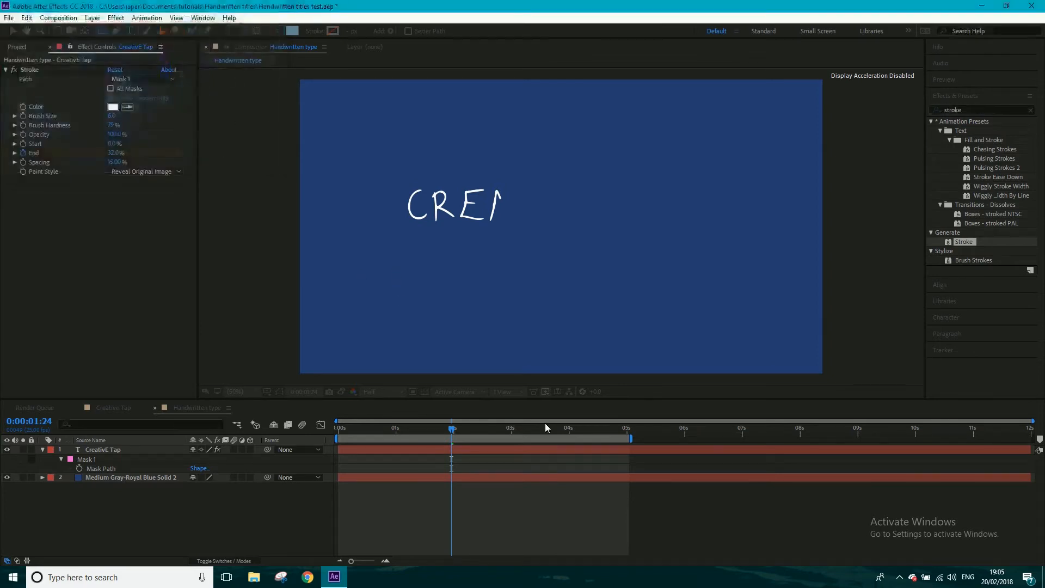
pyautogui.click(576, 430)
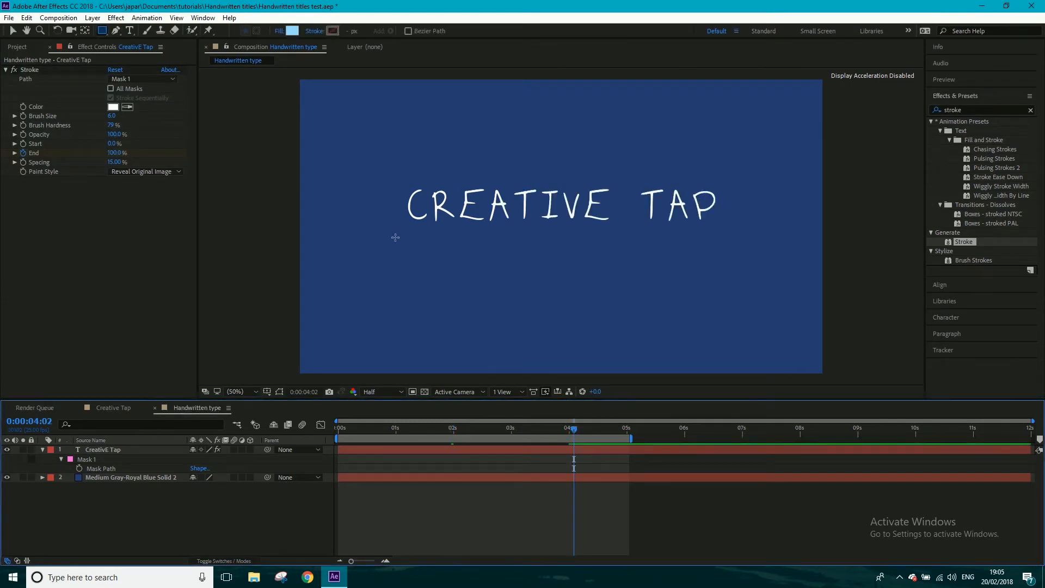
pyautogui.moveTo(395, 237); pyautogui.dragTo(727, 248)
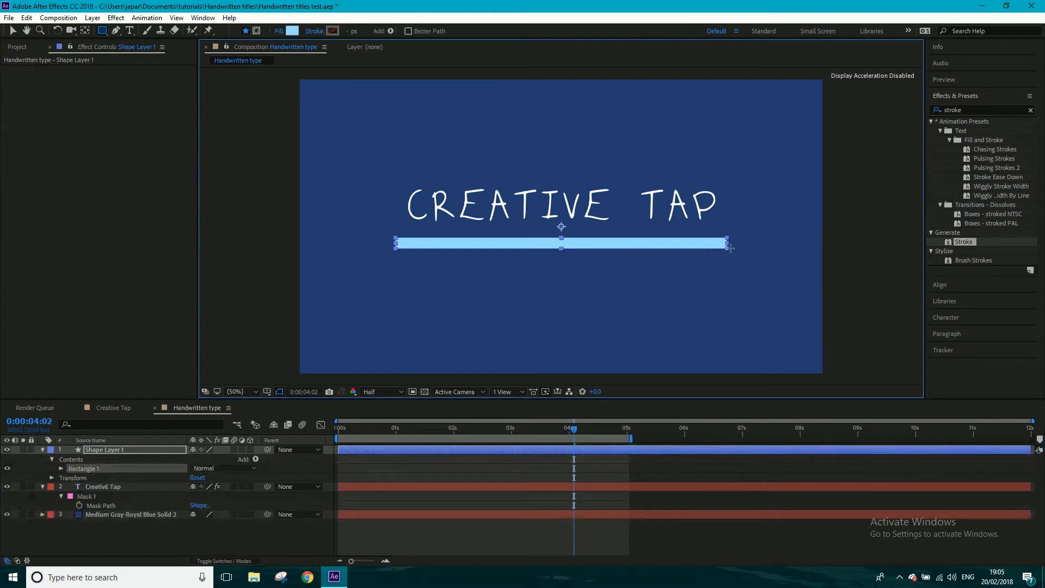
pyautogui.moveTo(729, 248); pyautogui.dragTo(731, 248)
# Step: Duplicate the light blue bar's shape layer and move the copy straight up until it sits above the title
pyautogui.click(119, 450)
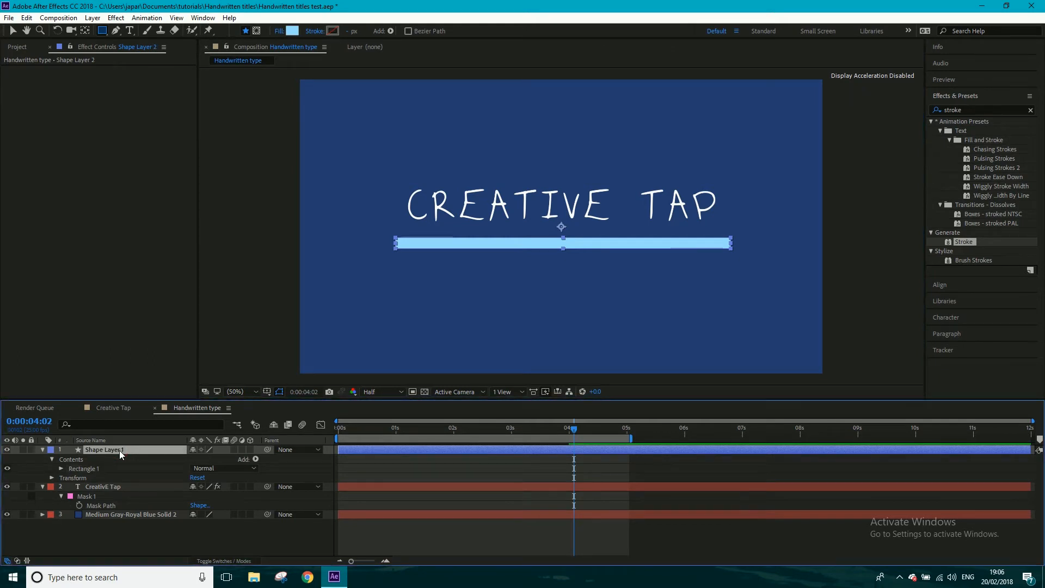
pyautogui.hotkey('ctrl', 'd')
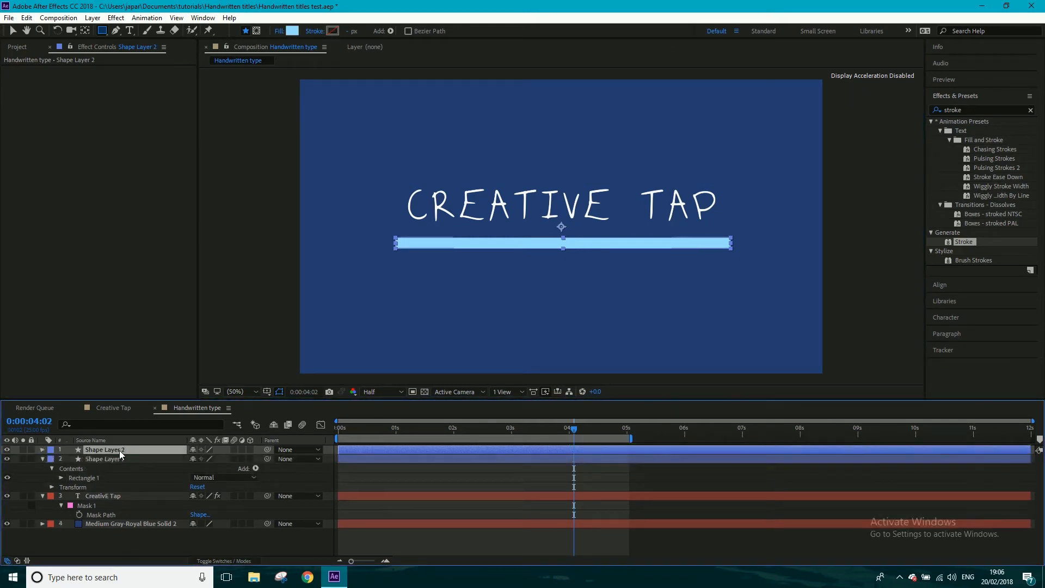
pyautogui.press('Return')
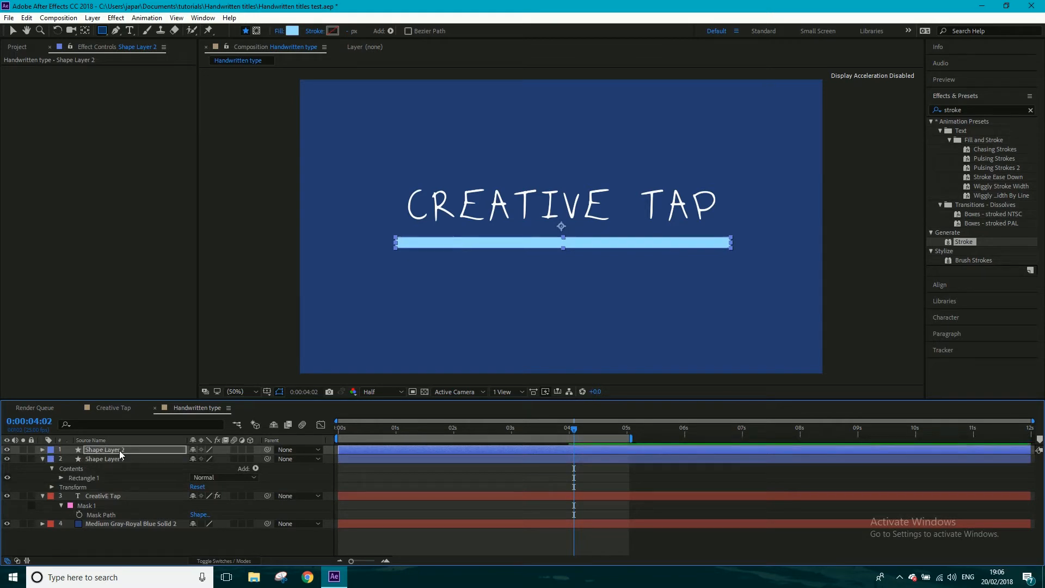
pyautogui.hotkey('shift', 'Up')
pyautogui.hotkey('shift', 'Up')
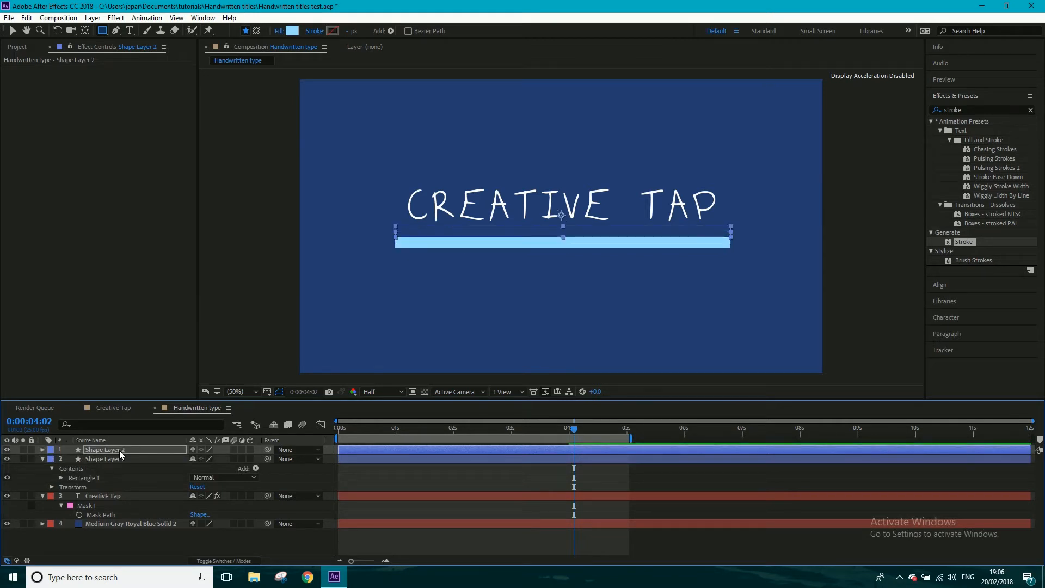
pyautogui.hotkey('shift', 'Up')
pyautogui.hotkey('shift', 'Up')
pyautogui.hotkey('shift', 'Up')
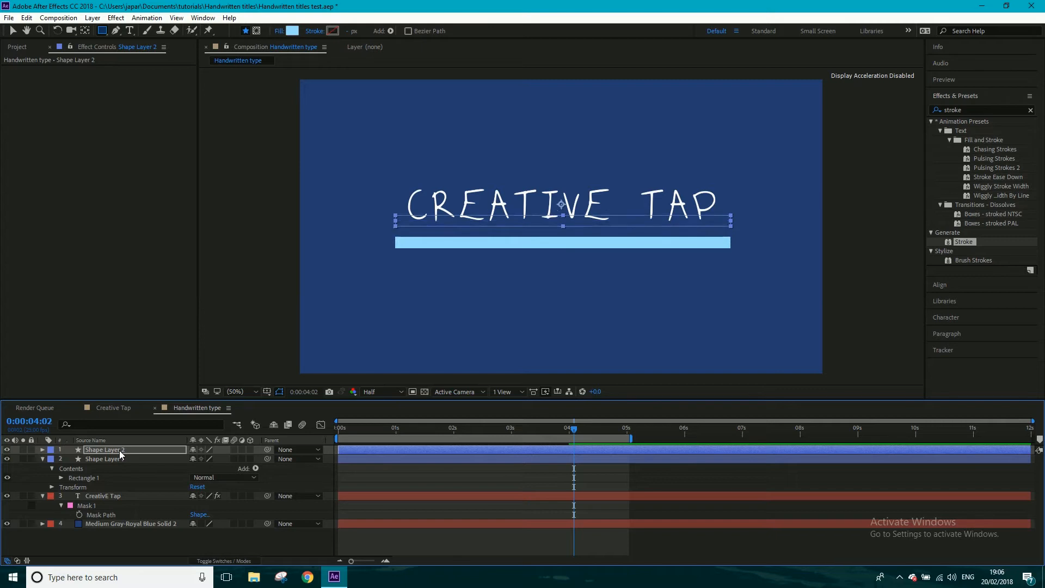
pyautogui.hotkey('shift', 'Up')
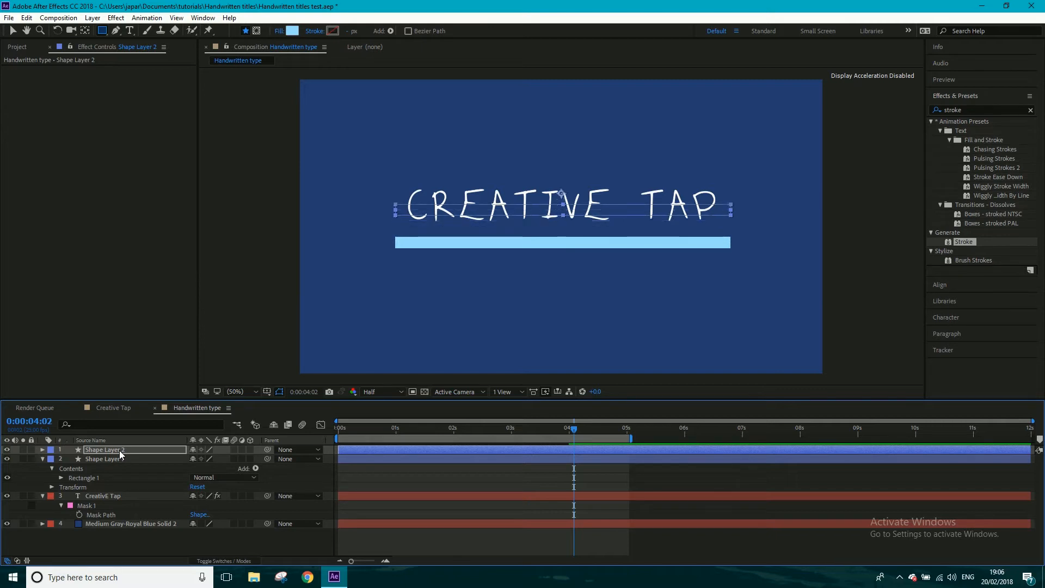
pyautogui.hotkey('shift', 'Up')
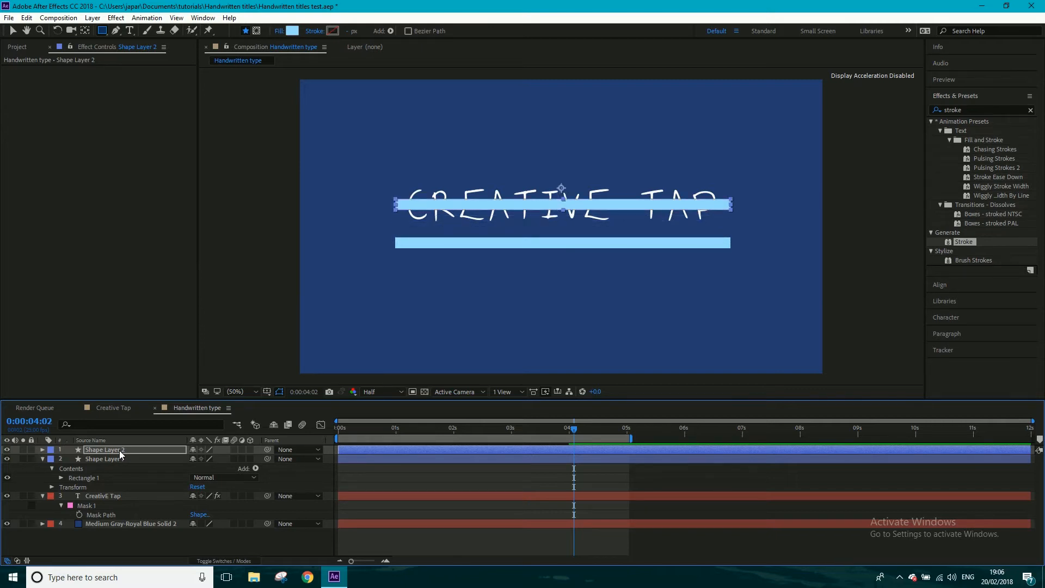
pyautogui.hotkey('shift', 'Up')
pyautogui.hotkey('shift', 'Up')
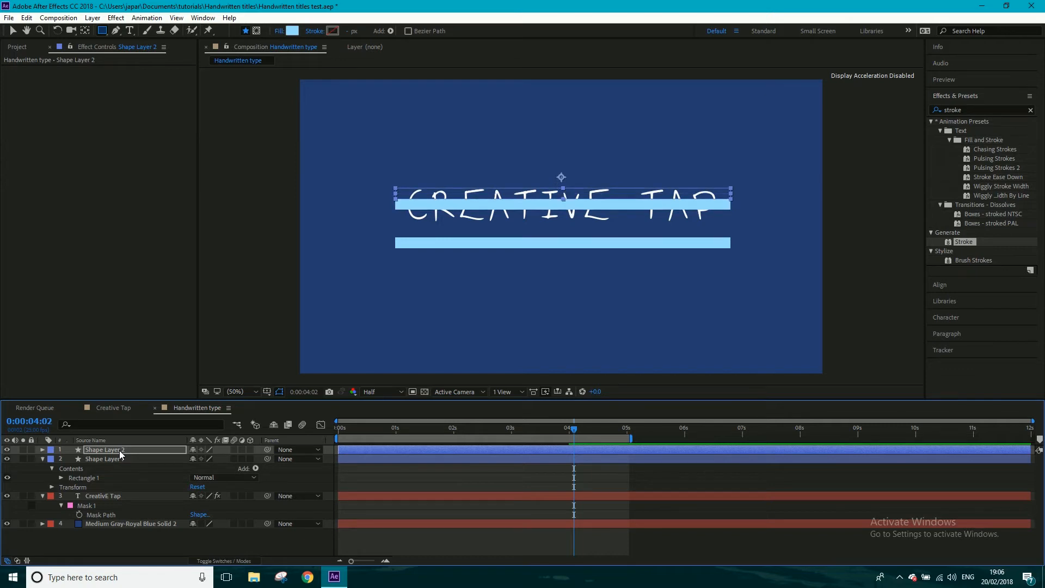
pyautogui.hotkey('shift', 'Up')
pyautogui.hotkey('shift', 'Up')
pyautogui.hotkey('shift', 'Up')
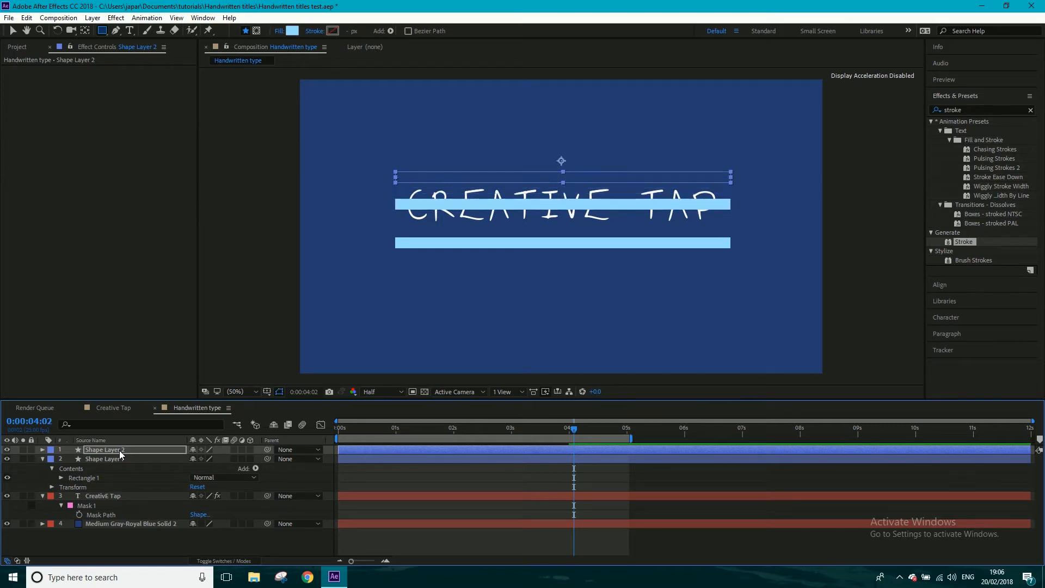
pyautogui.hotkey('shift', 'Up')
pyautogui.hotkey('shift', 'Up')
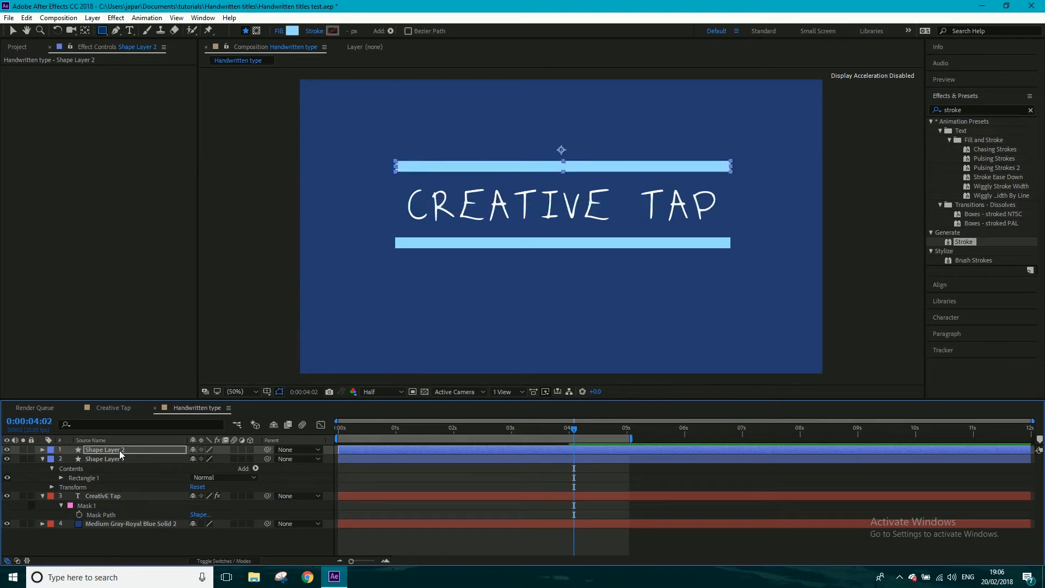
# Step: Fine-tune the upper bar's vertical position slightly closer to the title and collapse the text layer's properties
pyautogui.hotkey('shift', 'Down')
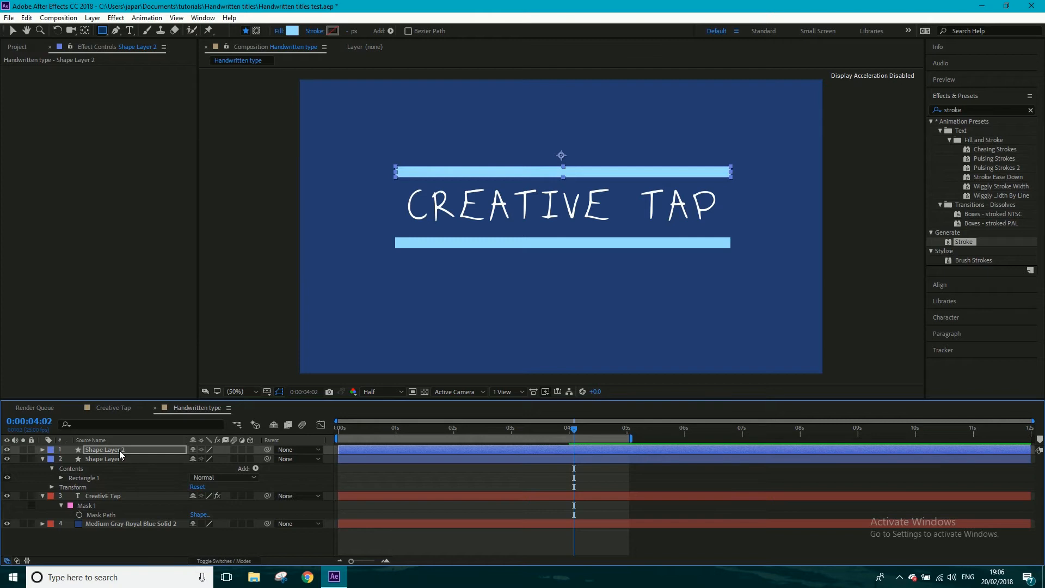
pyautogui.press('Up')
pyautogui.press('Up')
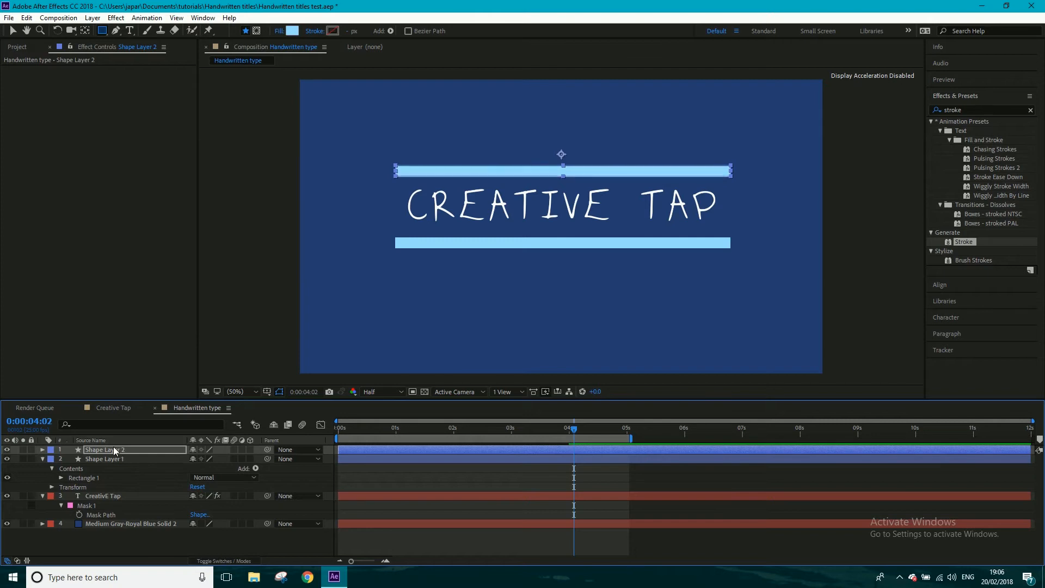
pyautogui.press('Up')
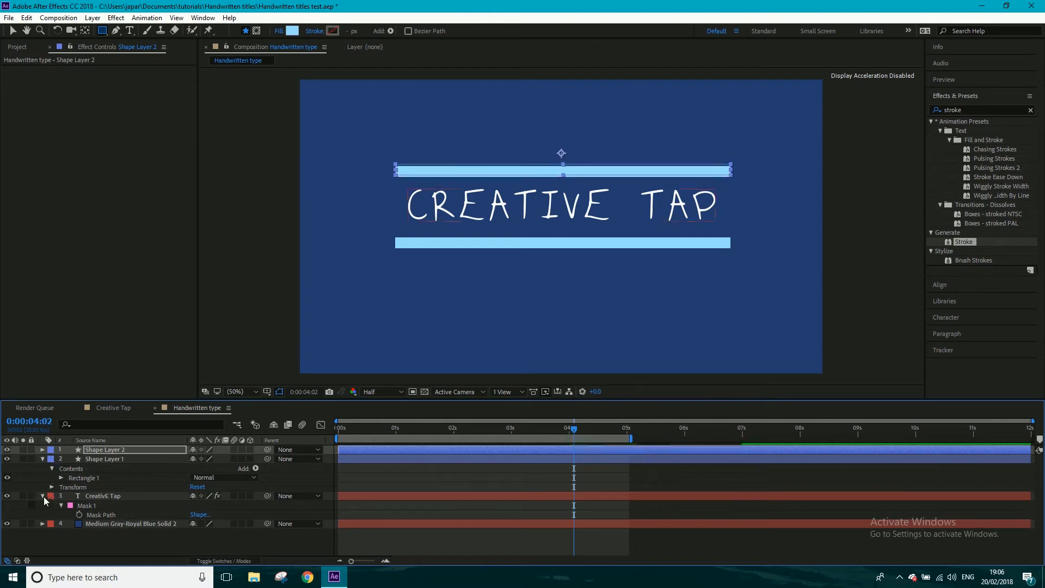
pyautogui.press('Up')
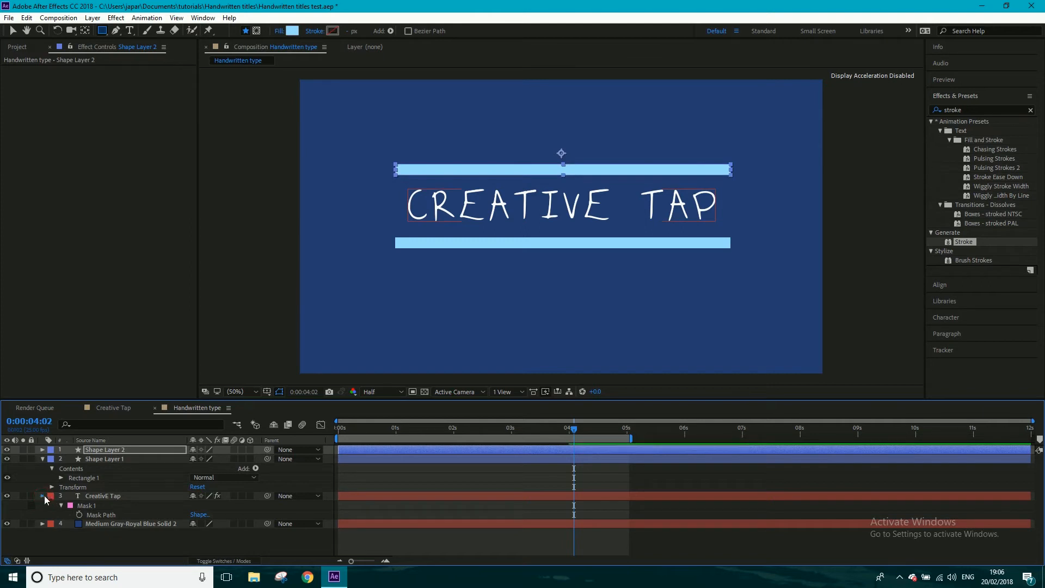
pyautogui.click(43, 496)
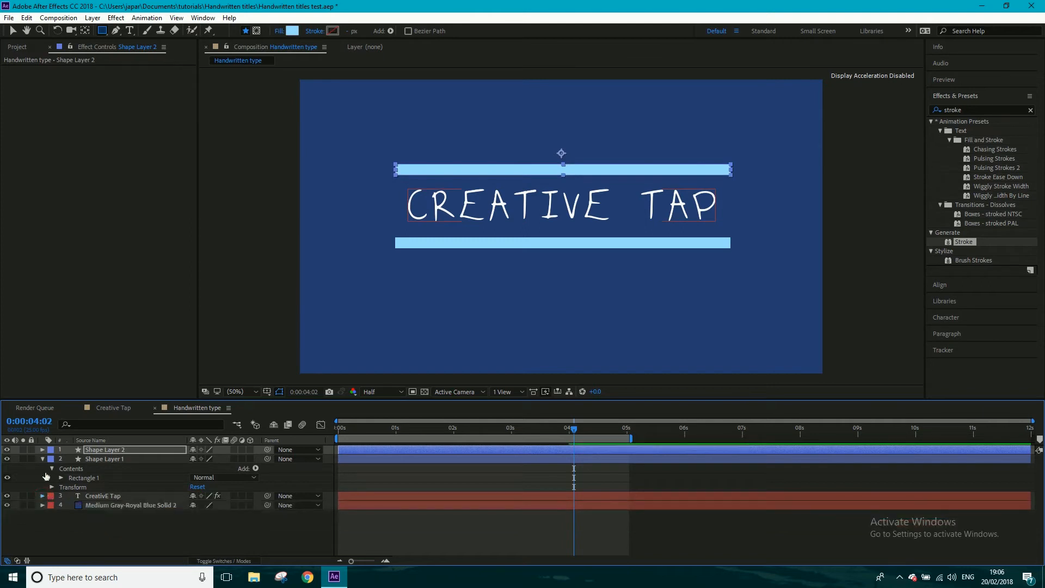
# Step: Draw a straight horizontal mask path with the Pen tool through the upper bar, extending slightly past both ends
pyautogui.click(112, 31)
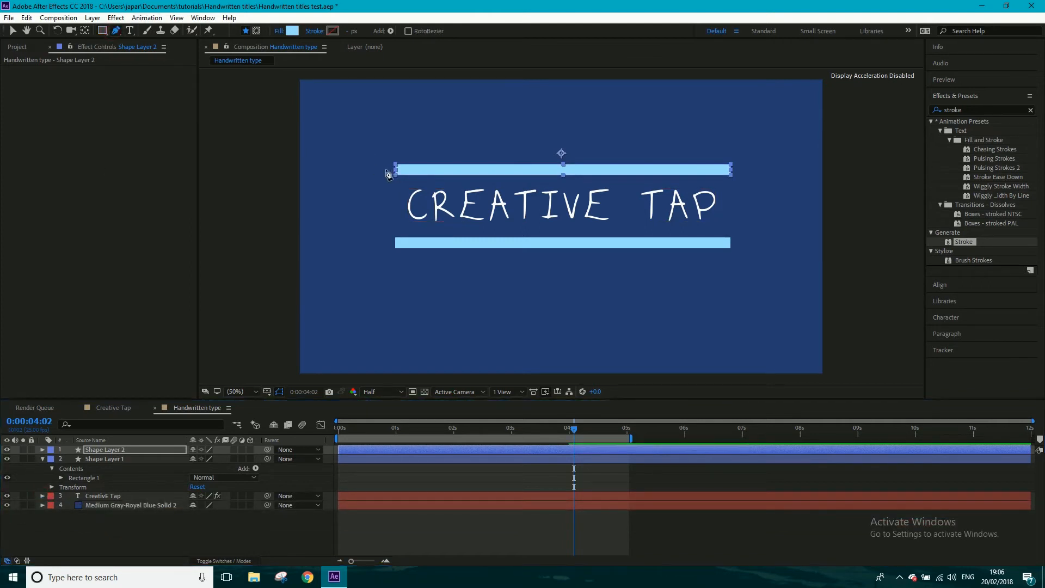
pyautogui.click(257, 31)
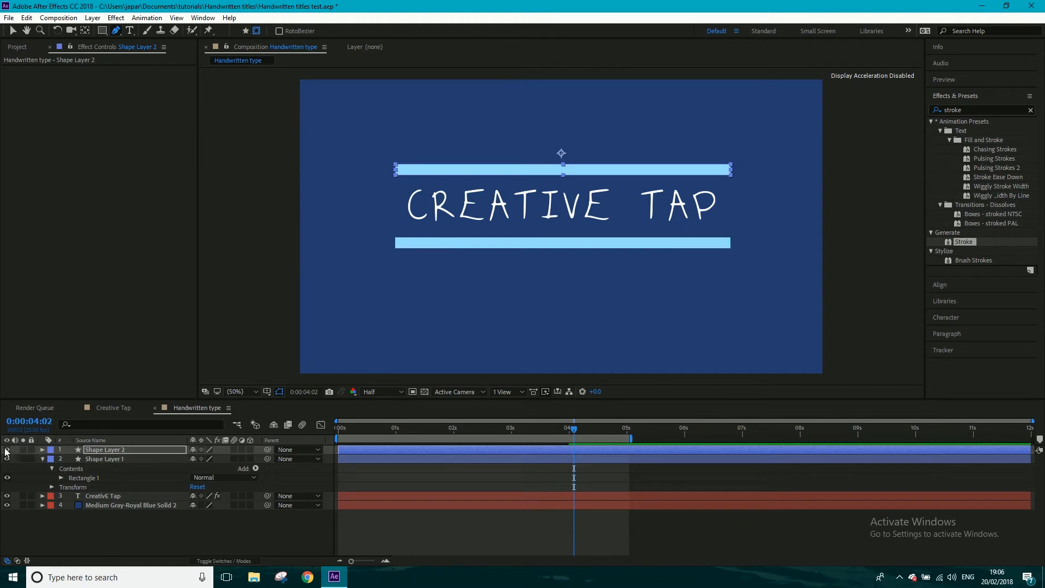
pyautogui.click(388, 170)
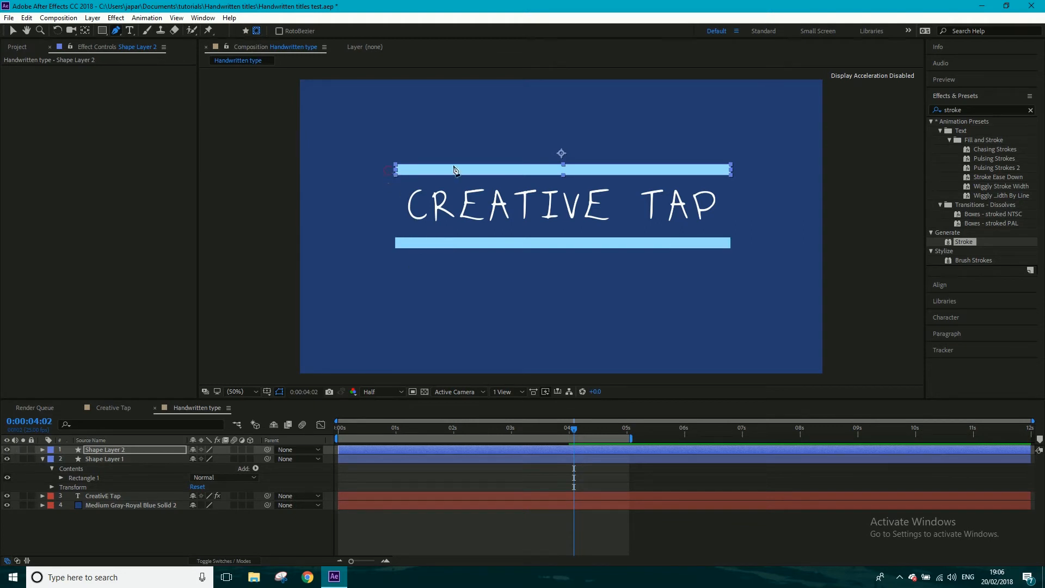
pyautogui.click(741, 171)
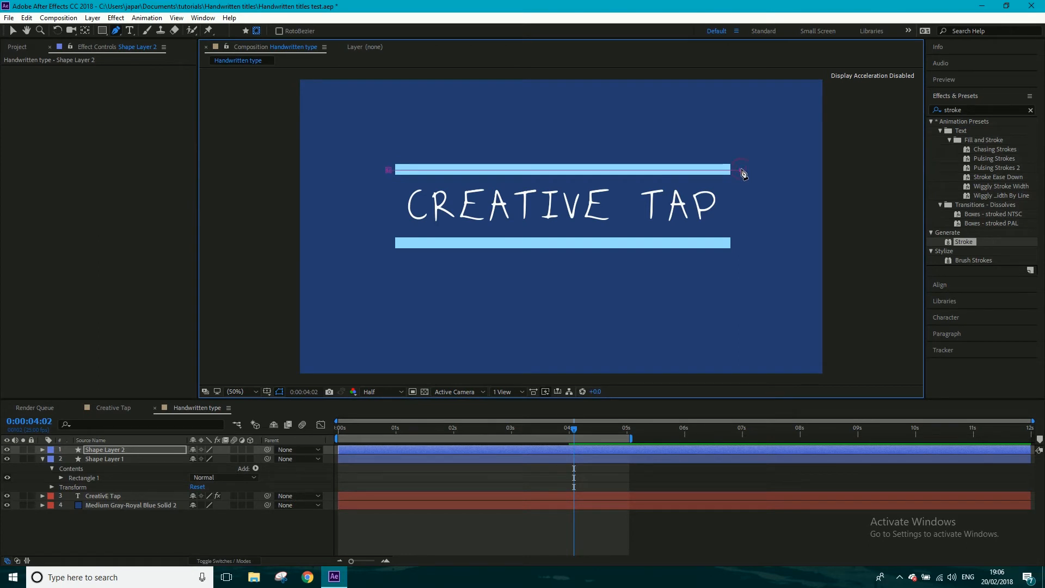
# Step: Draw a straight horizontal mask path on Shape Layer 1 through the lower bar, extending slightly past both ends, and deselect it
pyautogui.click(131, 460)
pyautogui.click(116, 30)
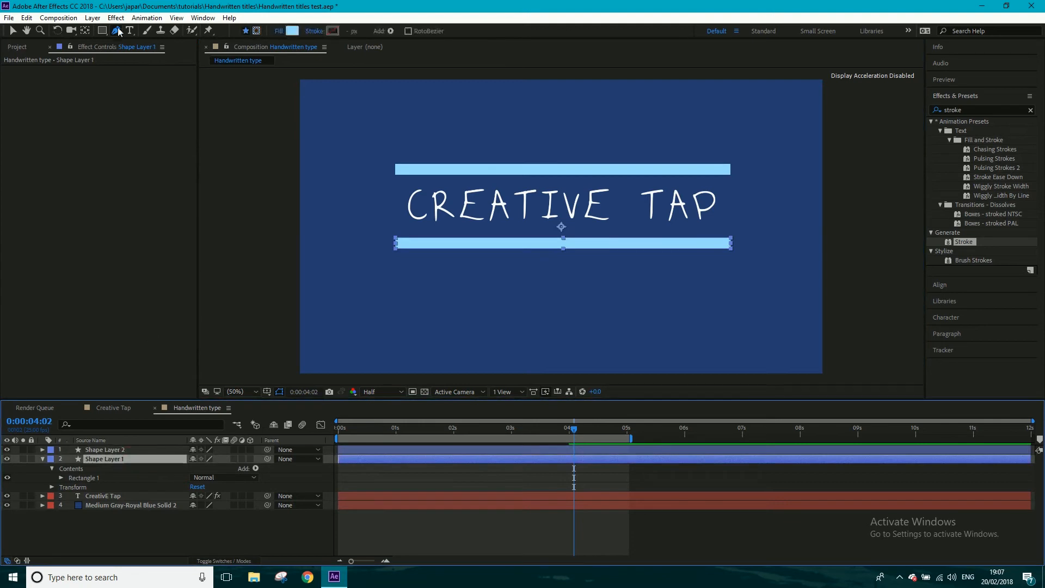
pyautogui.click(256, 31)
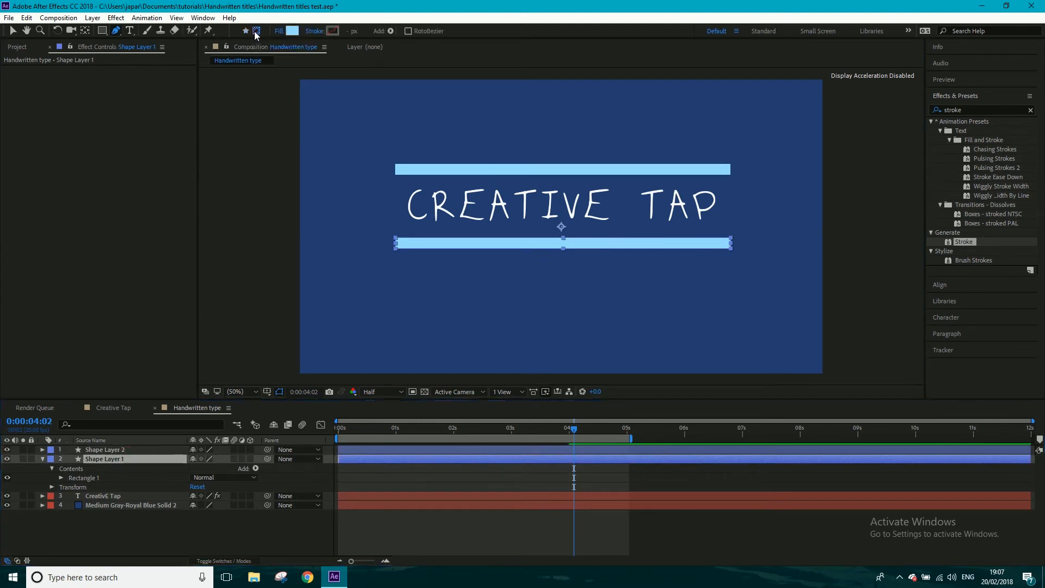
pyautogui.click(387, 244)
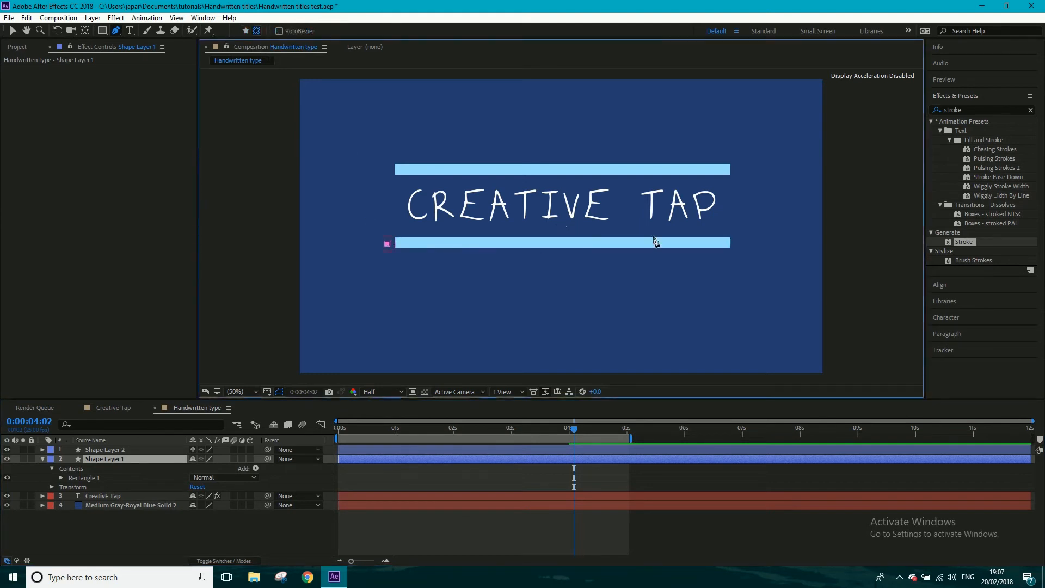
pyautogui.click(741, 244)
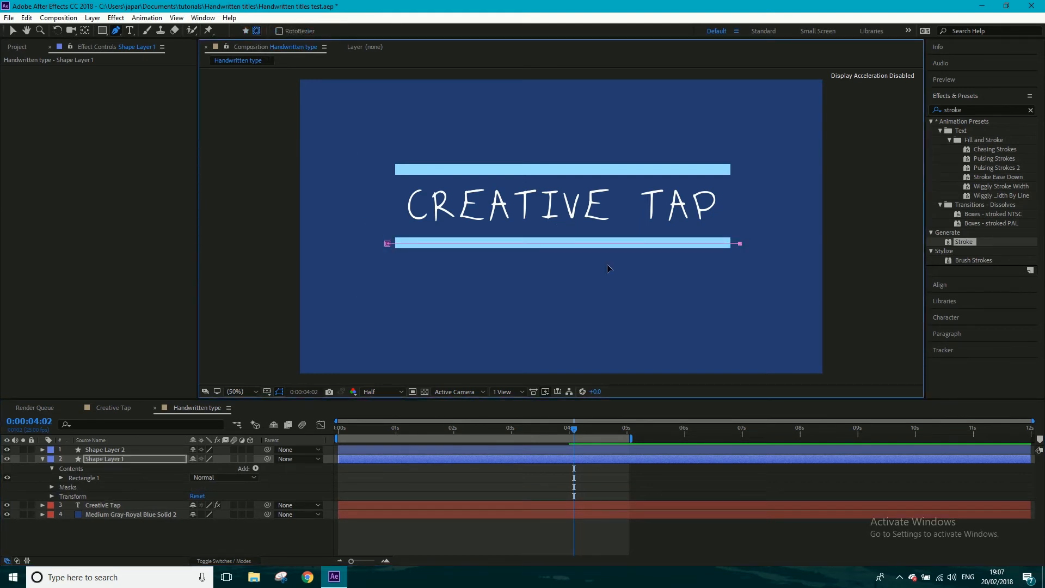
pyautogui.click(146, 543)
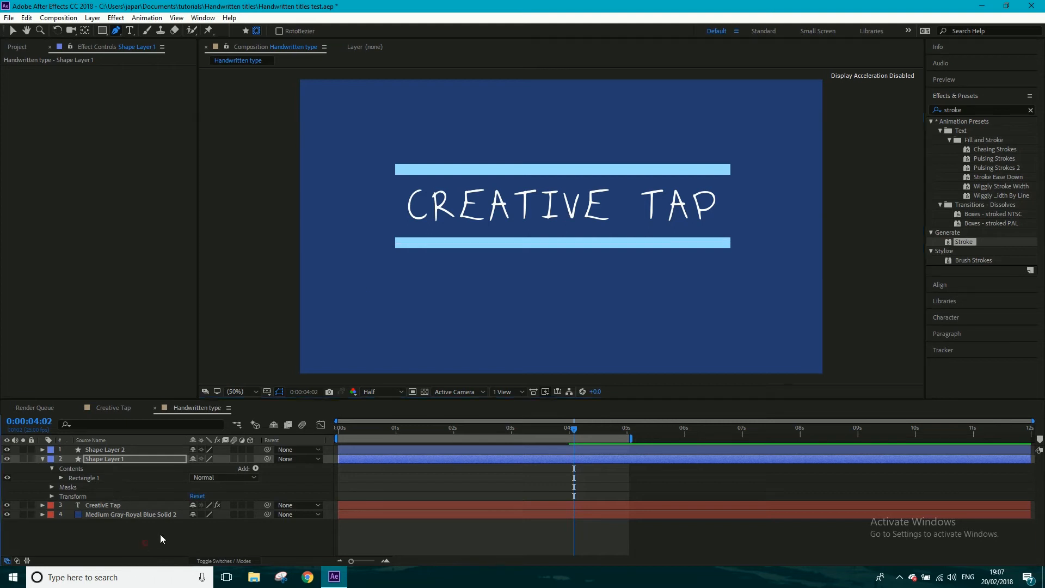
# Step: Apply the Stroke effect to Shape Layer 1 and set its Paint Style to Reveal Original Image
pyautogui.moveTo(969, 244)
pyautogui.mouseDown()
pyautogui.moveTo(841, 328)
pyautogui.moveTo(416, 464)
pyautogui.moveTo(394, 459)
pyautogui.mouseUp()
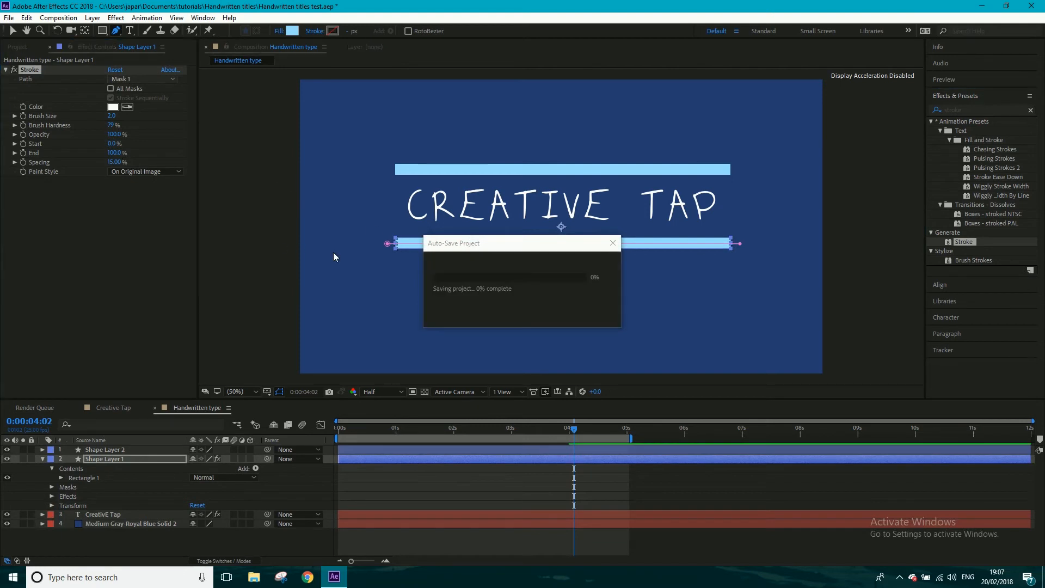
pyautogui.click(133, 172)
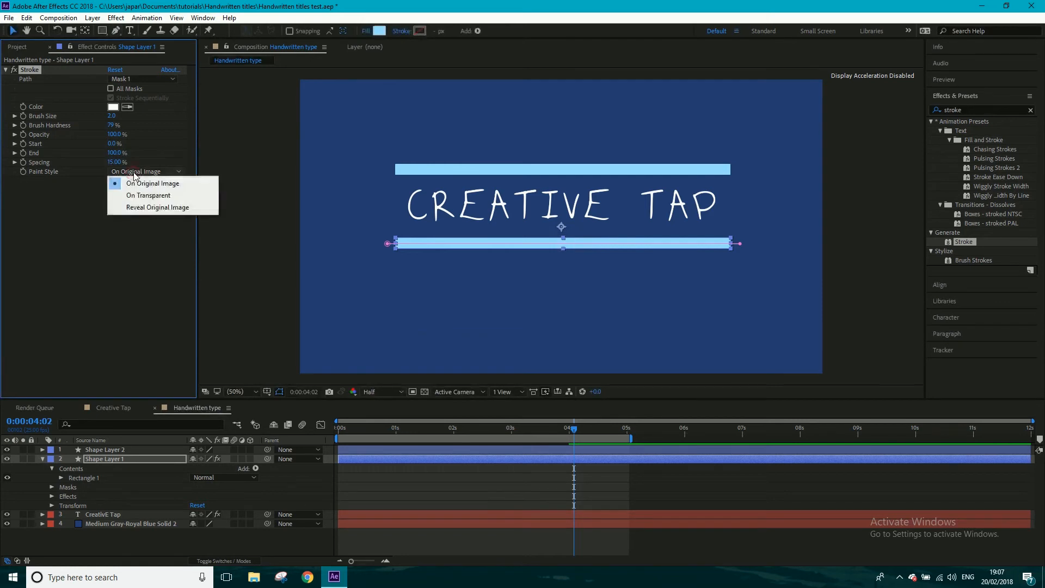
pyautogui.click(137, 207)
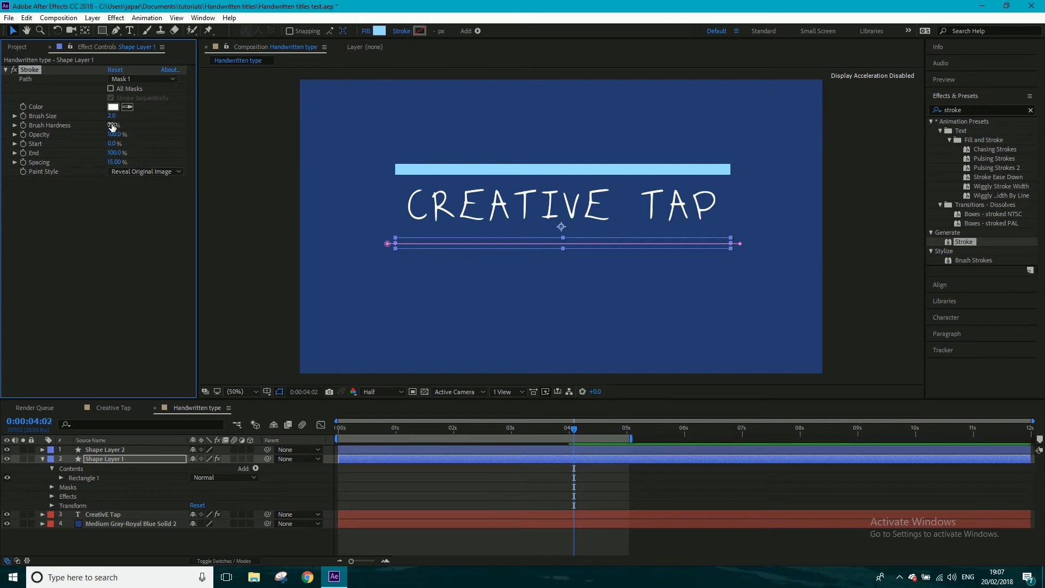
# Step: With the mask outlines hidden, set Shape Layer 1's Stroke Brush Size to 5 and copy the effect onto Shape Layer 2
pyautogui.click(280, 392)
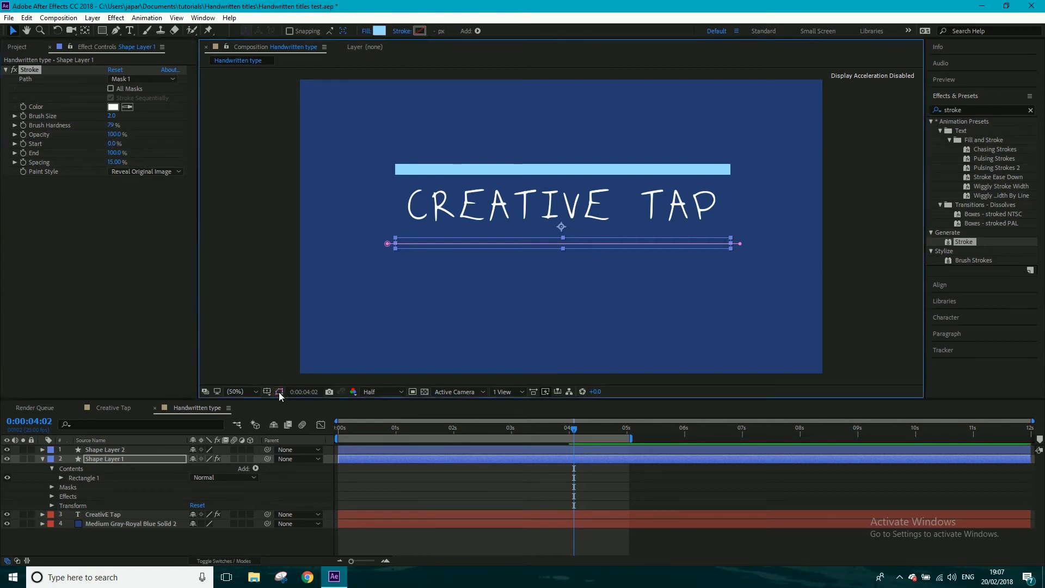
pyautogui.click(112, 116)
pyautogui.write('5')
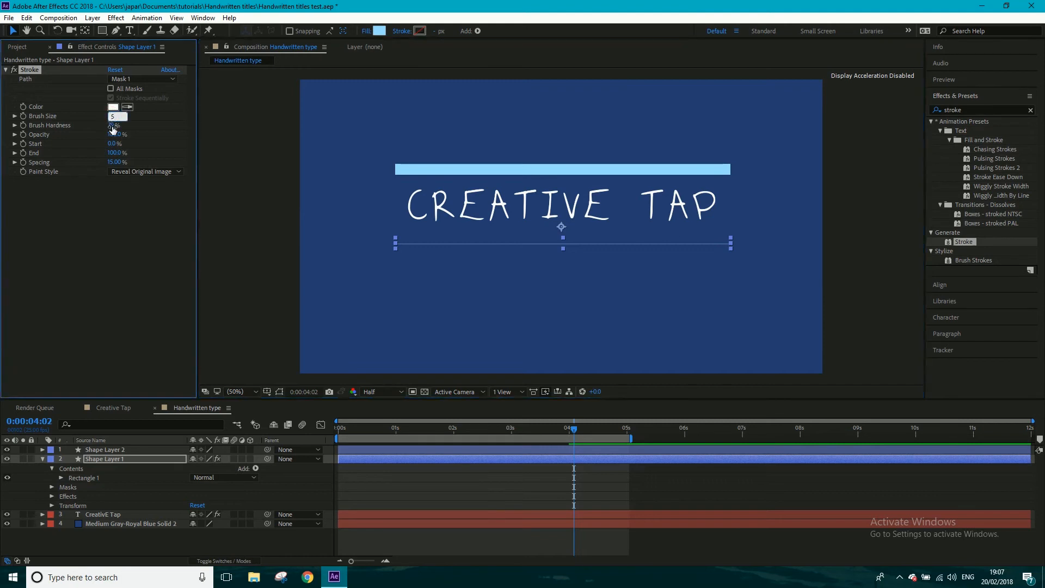
pyautogui.press('Return')
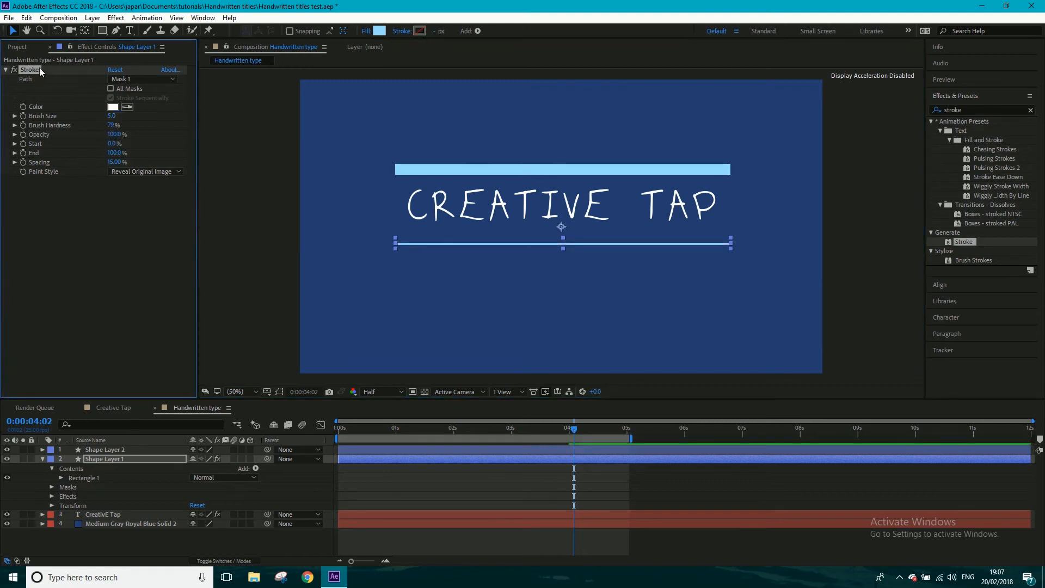
pyautogui.click(117, 451)
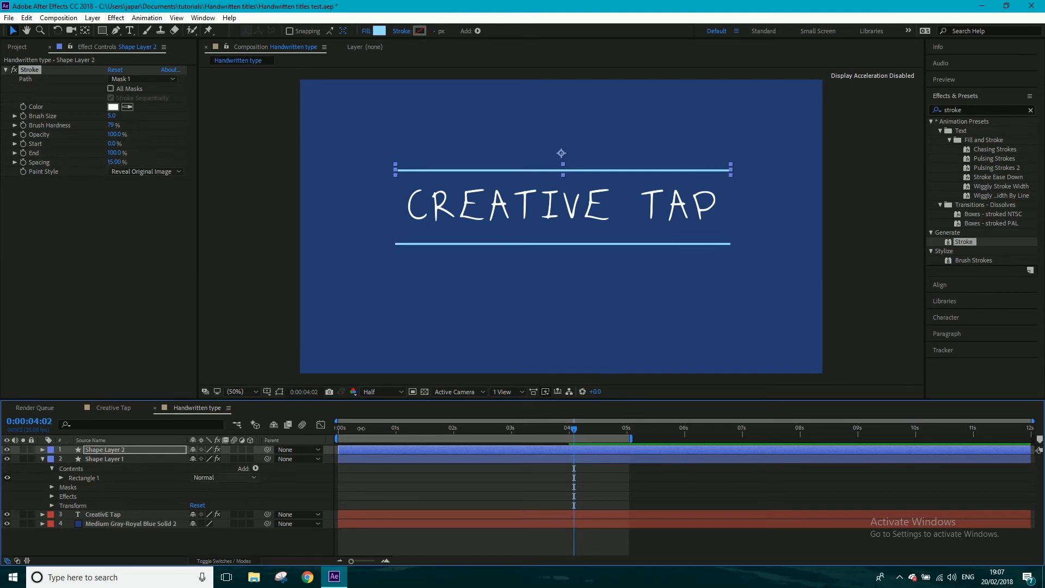
# Step: On Shape Layer 2, set the Stroke effect's End to 0% and keyframe it at 0:00:00:00
pyautogui.click(341, 429)
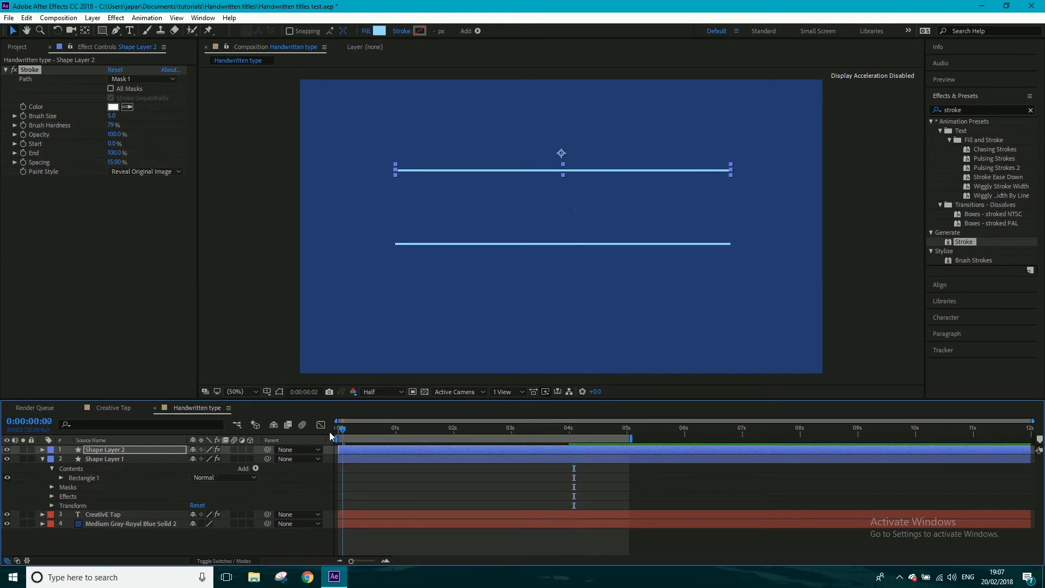
pyautogui.moveTo(330, 436); pyautogui.dragTo(328, 437)
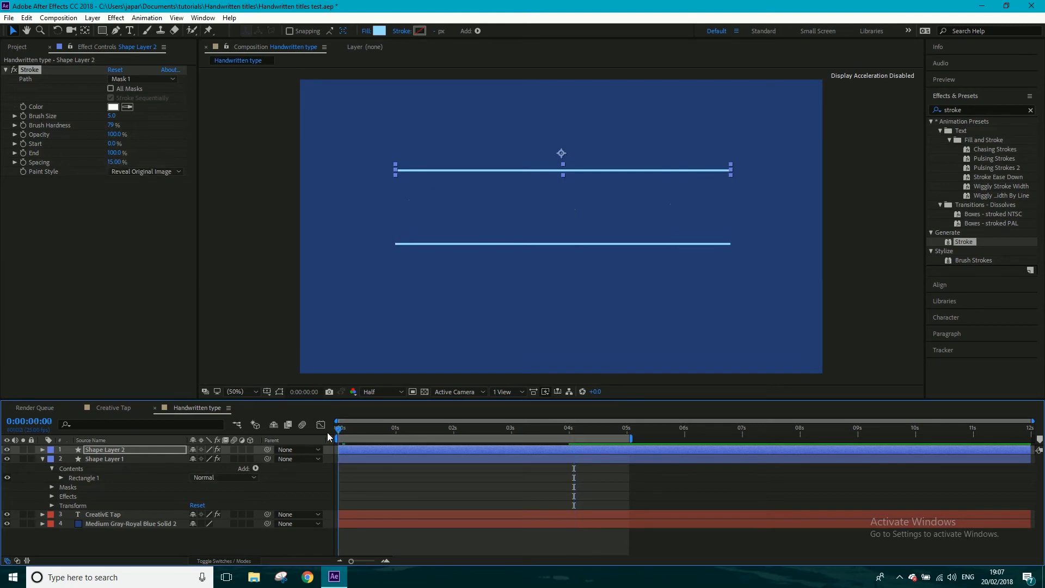
pyautogui.click(96, 448)
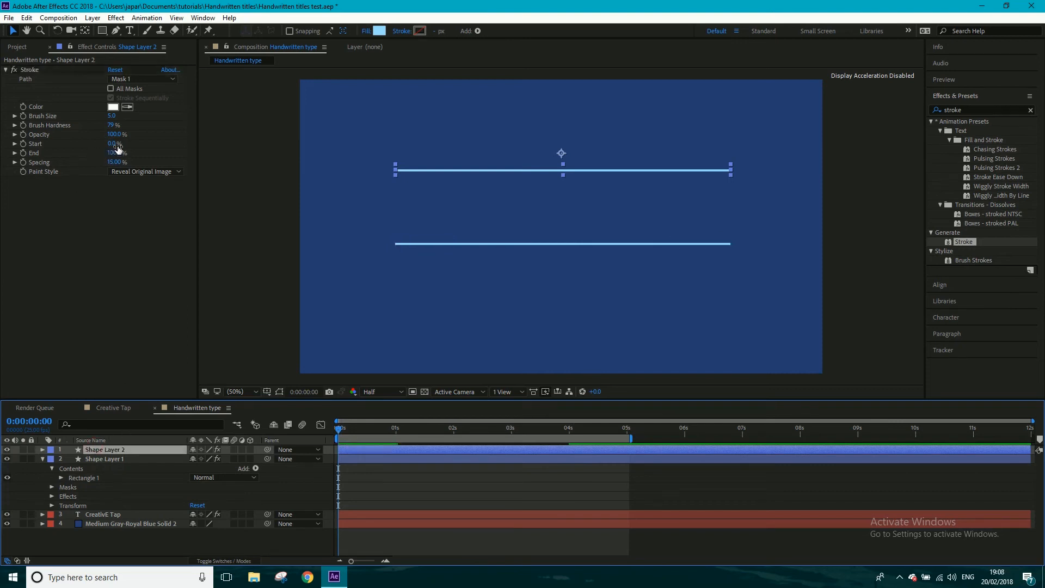
pyautogui.moveTo(116, 155); pyautogui.dragTo(94, 157)
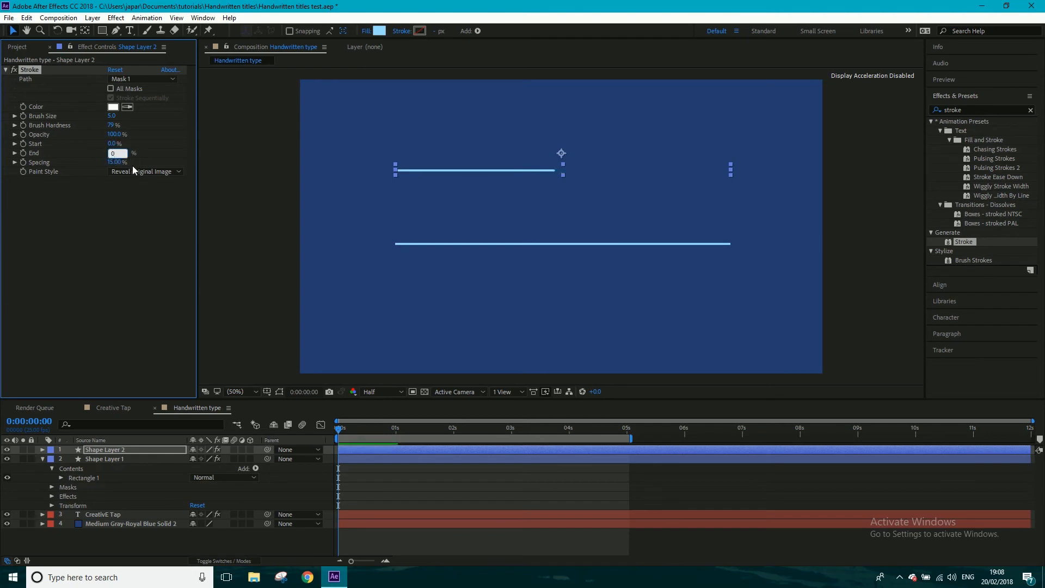
pyautogui.press('Return')
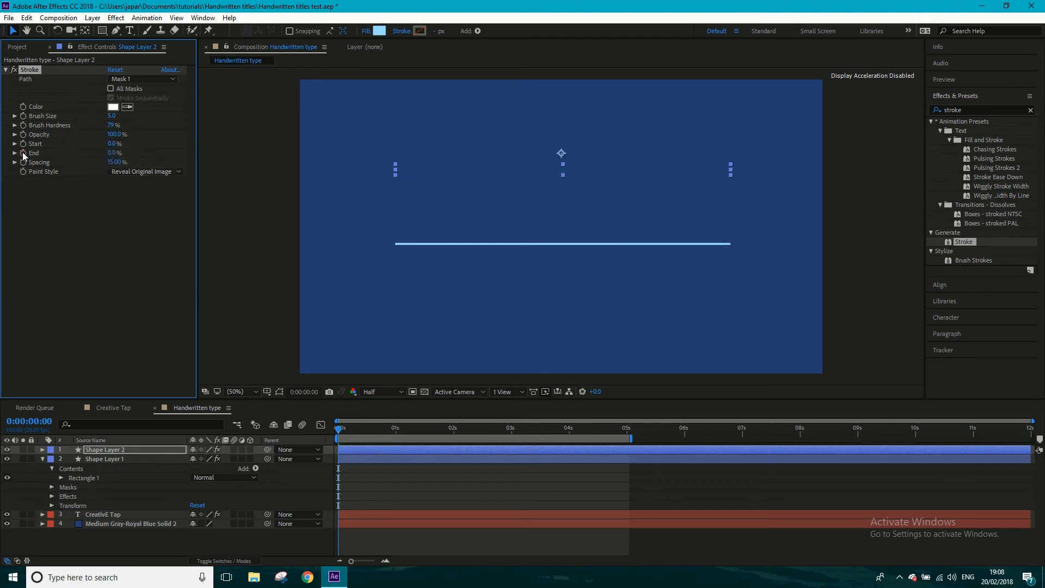
pyautogui.click(23, 153)
# Step: Add a second Stroke End keyframe of 100% on Shape Layer 2 at 0:00:01:00
pyautogui.click(420, 428)
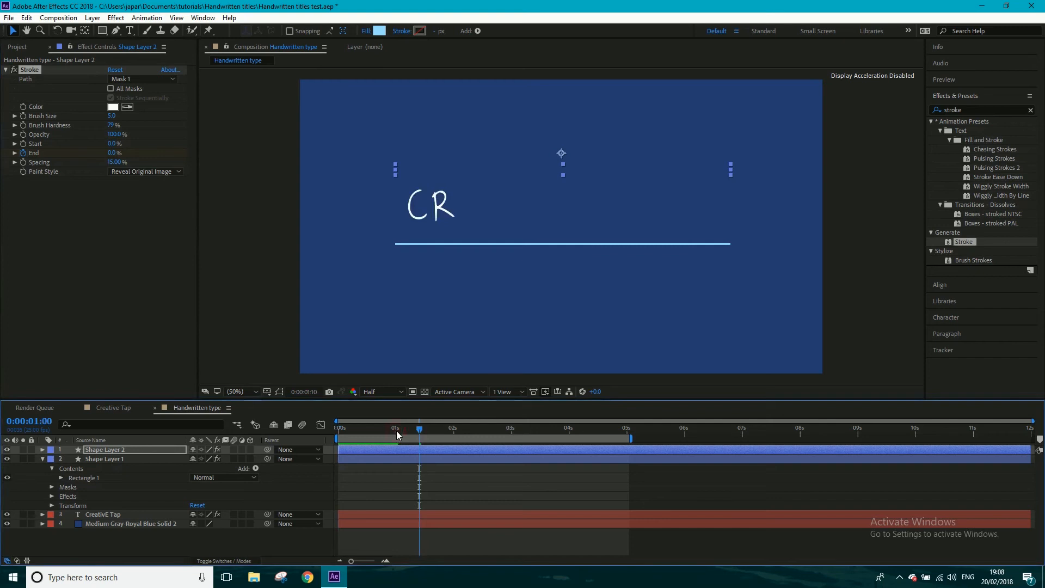
pyautogui.click(397, 430)
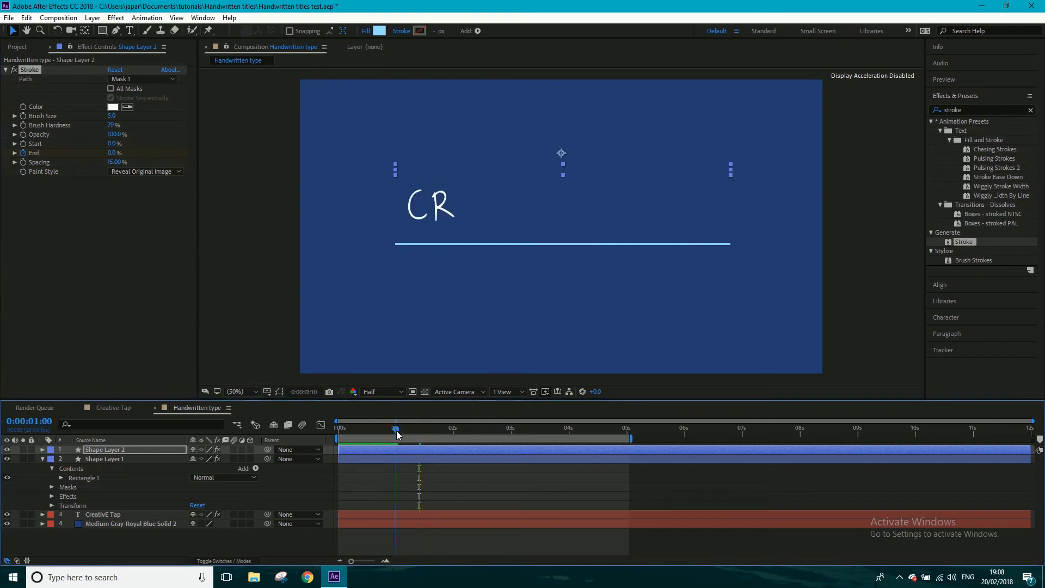
pyautogui.click(110, 154)
pyautogui.write('100')
pyautogui.press('Return')
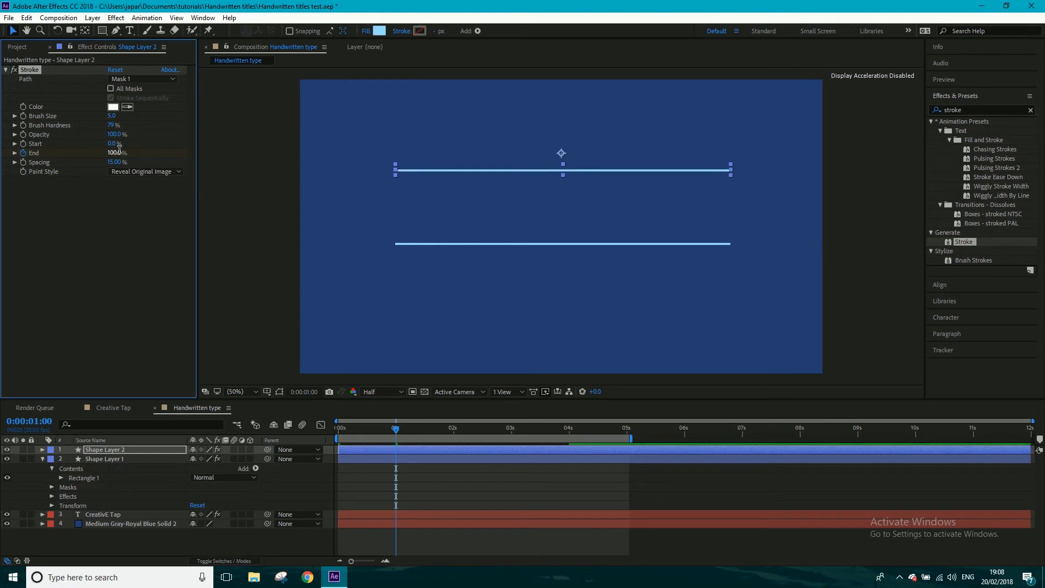
# Step: On Shape Layer 1, set the Stroke effect's Start to 100% and keyframe it at 0:00:00:00
pyautogui.click(115, 460)
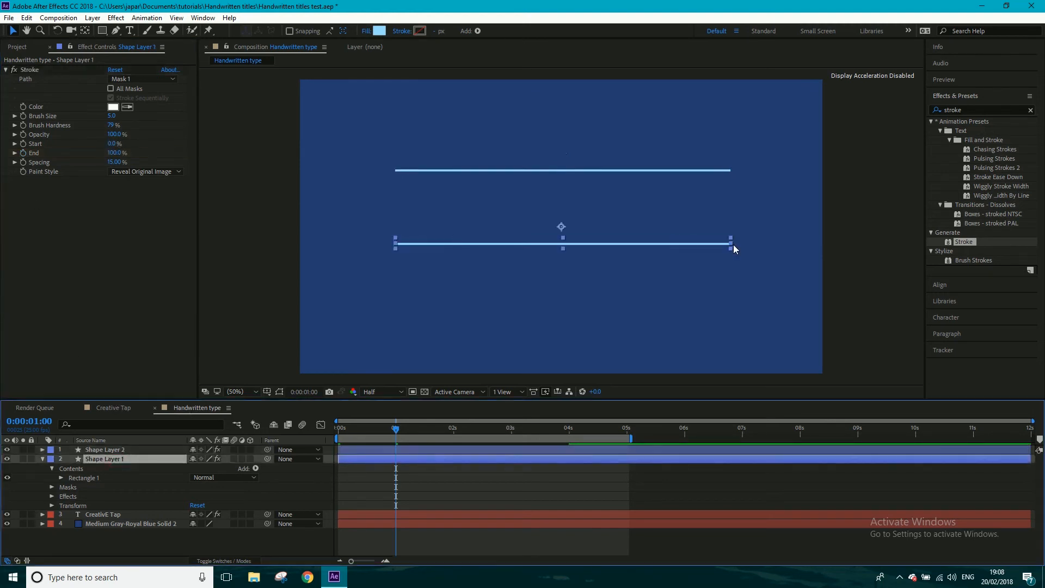
pyautogui.moveTo(113, 146)
pyautogui.mouseDown()
pyautogui.moveTo(190, 141)
pyautogui.moveTo(58, 143)
pyautogui.mouseUp()
pyautogui.click(114, 144)
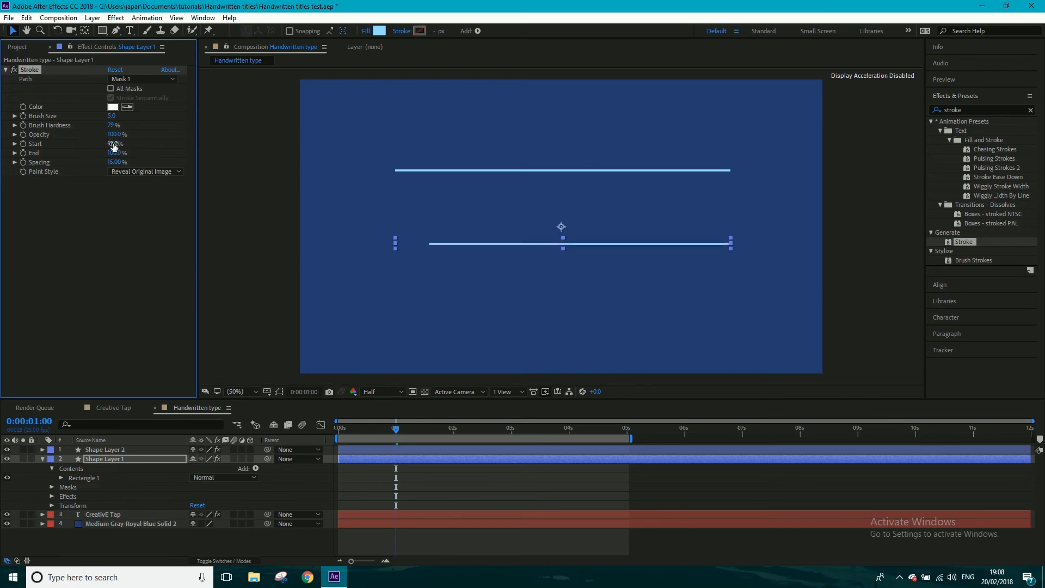
pyautogui.write('100')
pyautogui.press('Return')
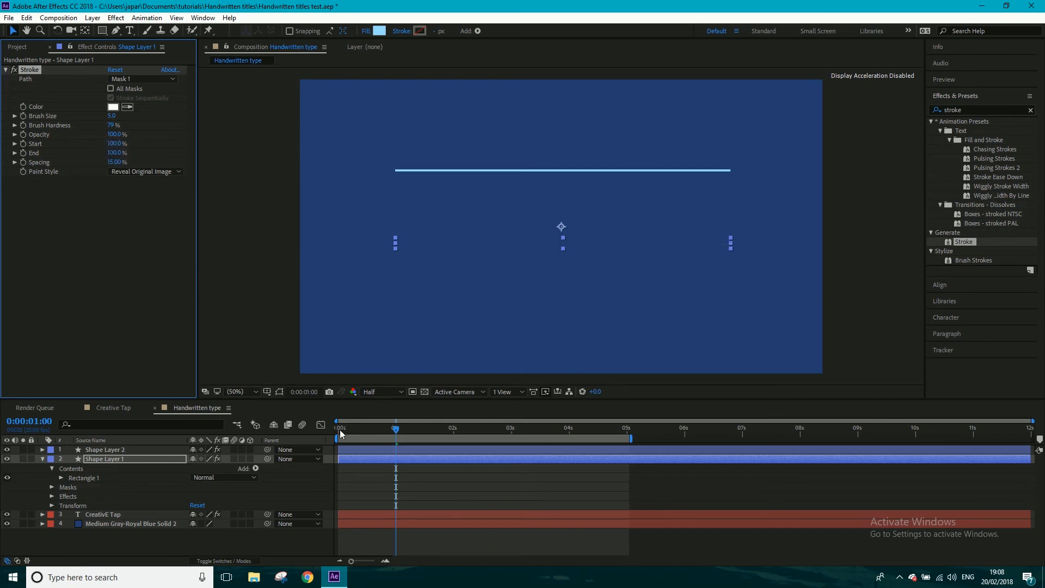
pyautogui.click(338, 432)
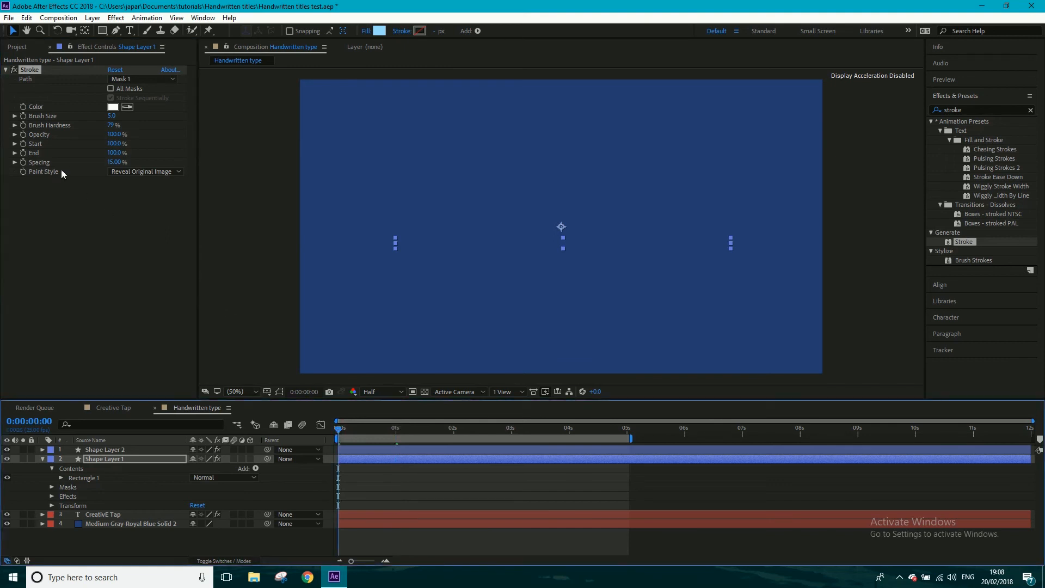
pyautogui.click(23, 143)
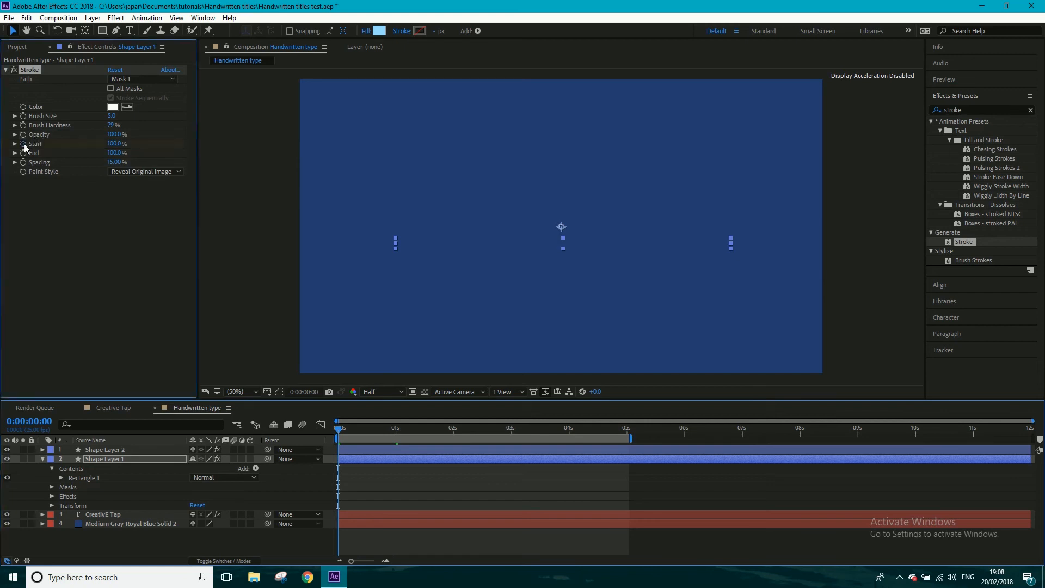
# Step: Add a Stroke Start keyframe of 0% on Shape Layer 1 at 0:00:01:00 and collapse the layer's properties
pyautogui.click(398, 430)
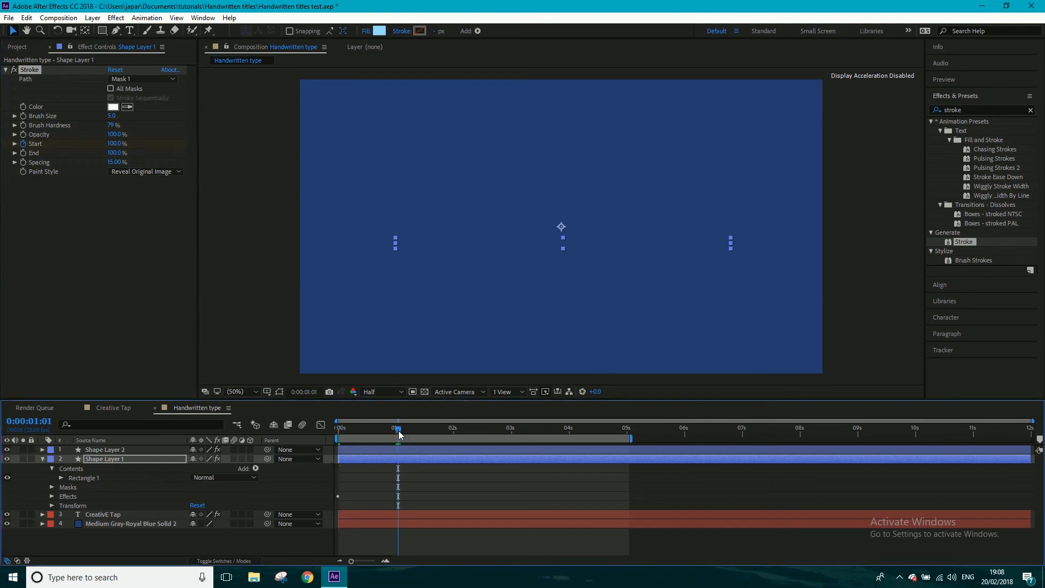
pyautogui.press('pageup')
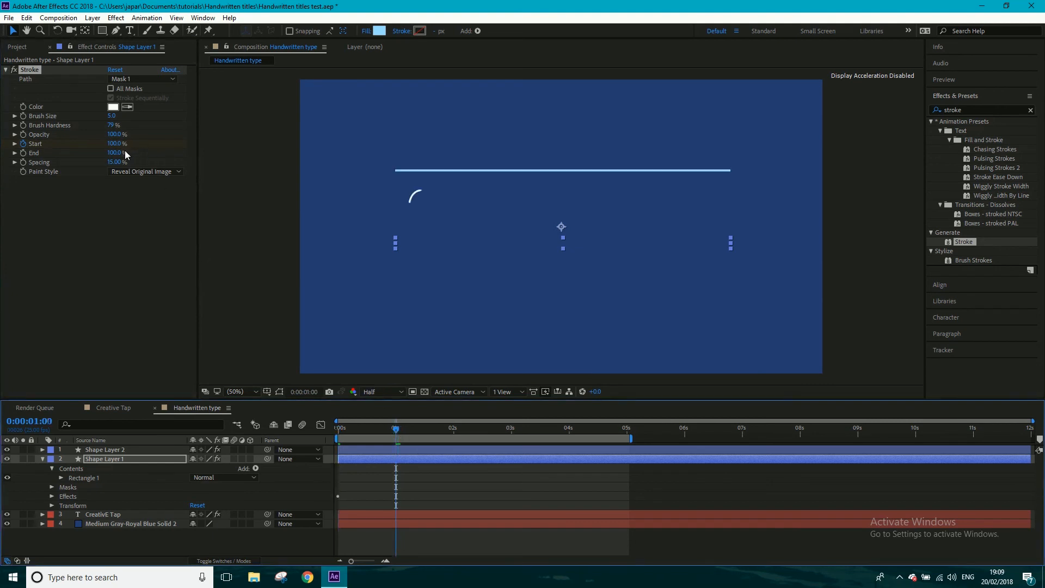
pyautogui.click(115, 144)
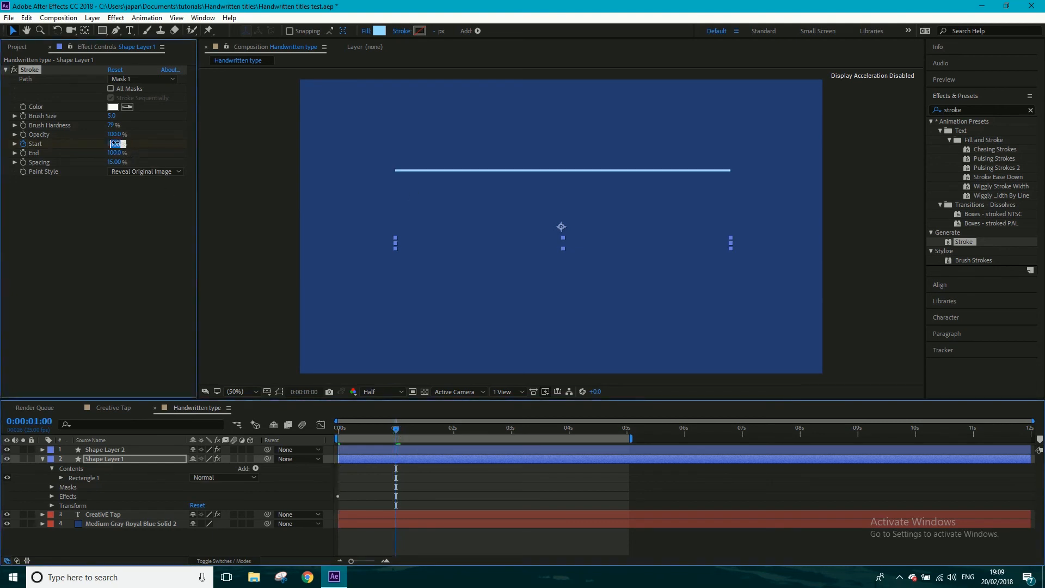
pyautogui.write('0')
pyautogui.press('Return')
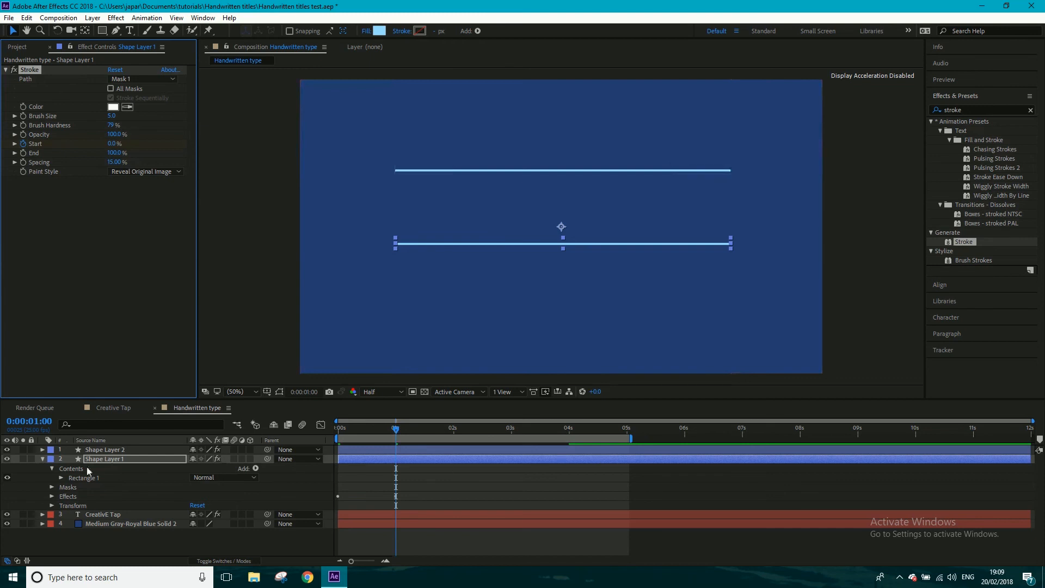
pyautogui.click(43, 459)
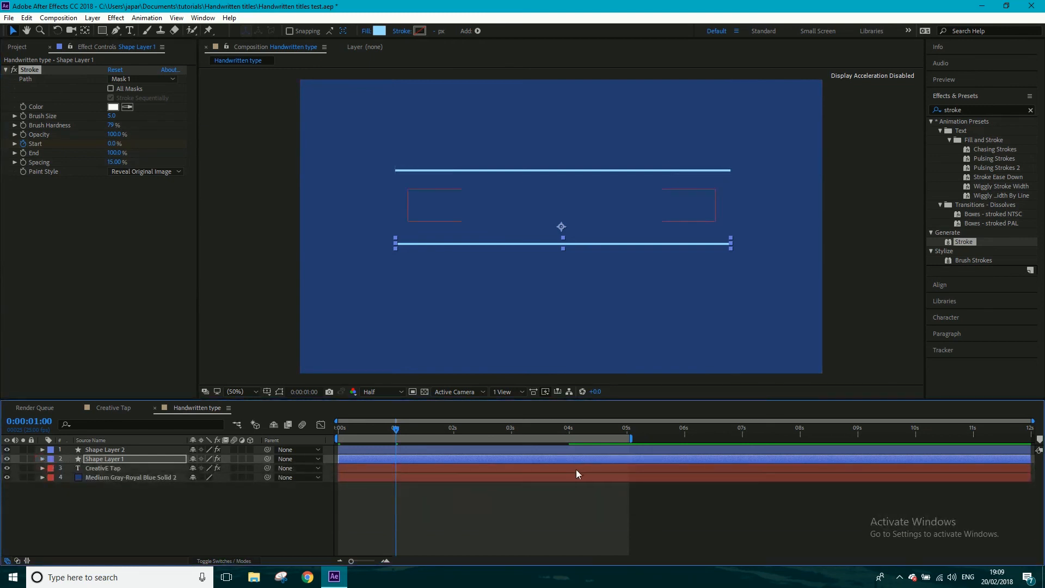
# Step: Play a preview of the composition to check the title and bar animation
pyautogui.press('space')
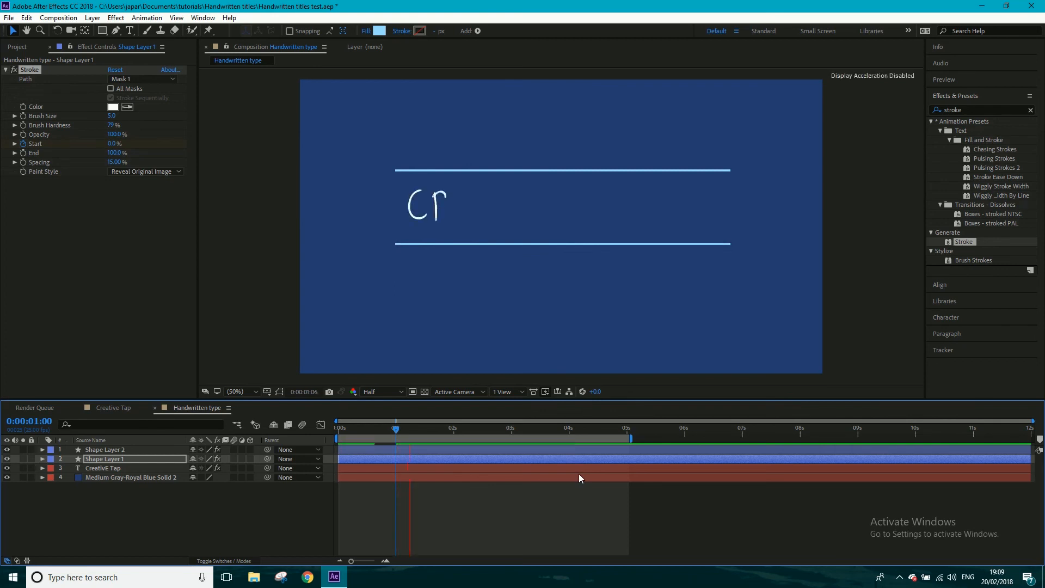
pyautogui.click(900, 577)
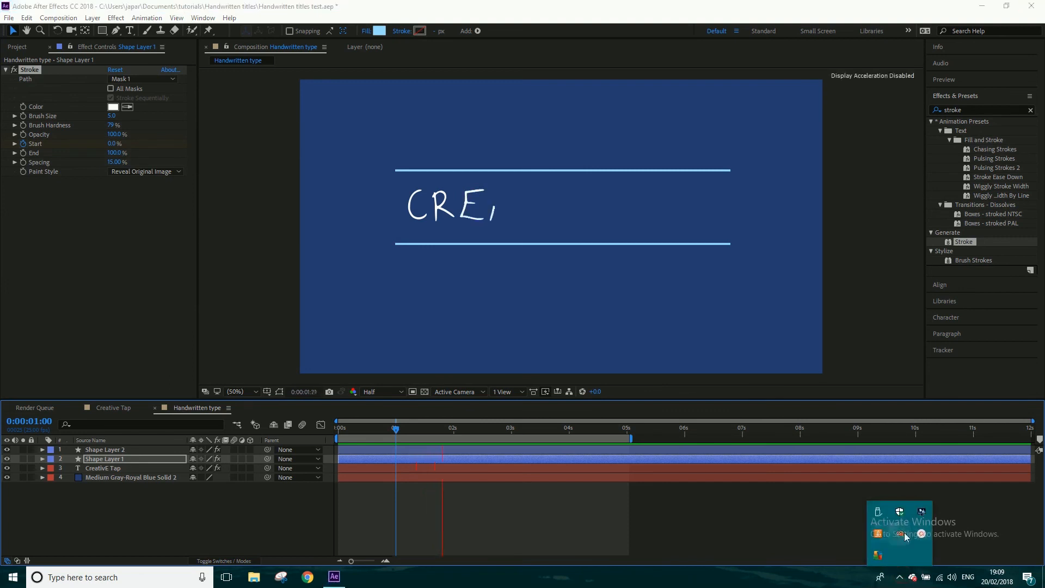
pyautogui.moveTo(918, 537)
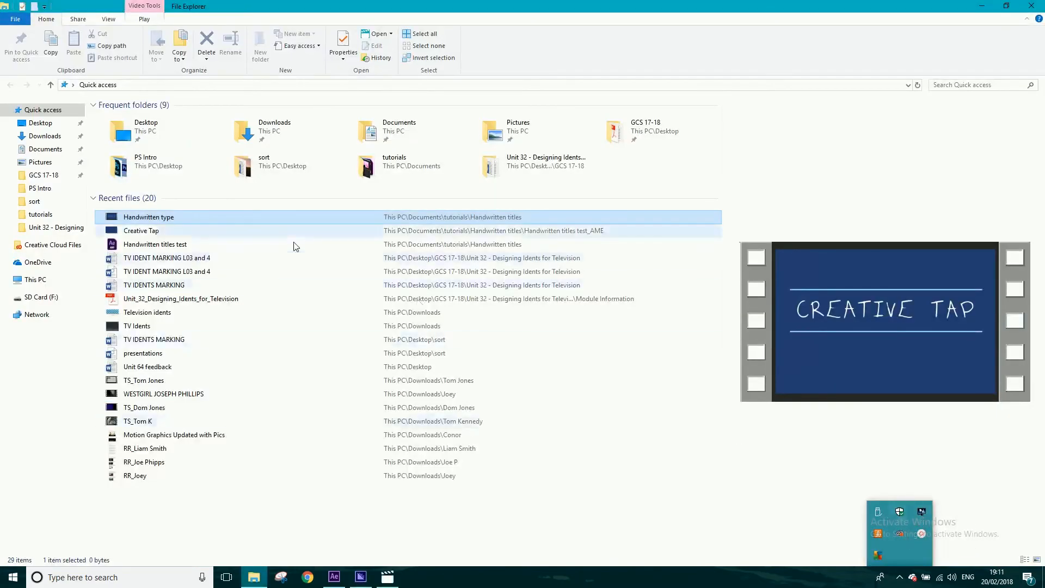
# Step: Open the rendered Handwritten type video from File Explorer's recent files and play it in Films & TV
pyautogui.doubleClick(213, 217)
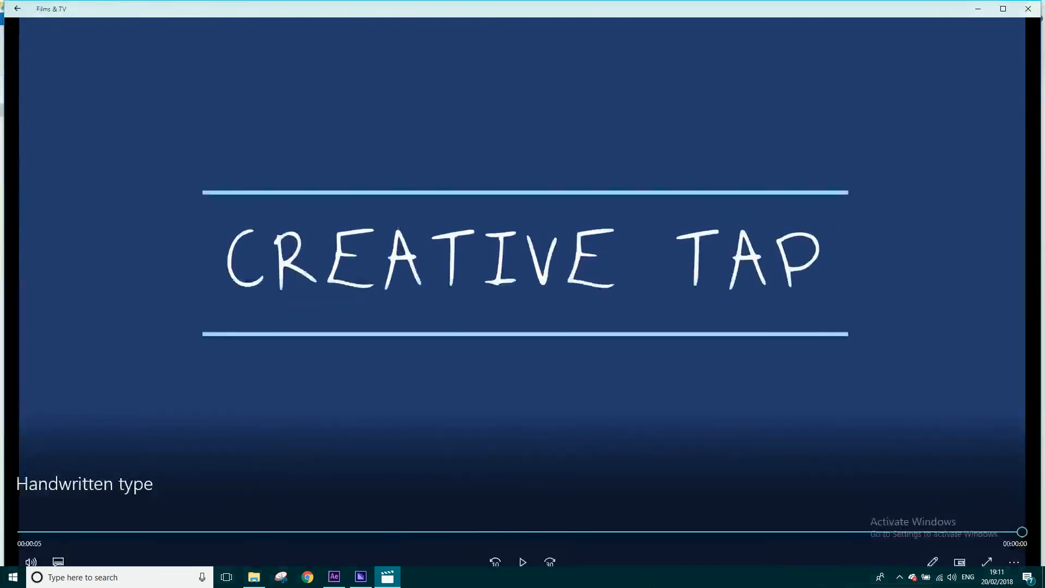
pyautogui.click(522, 562)
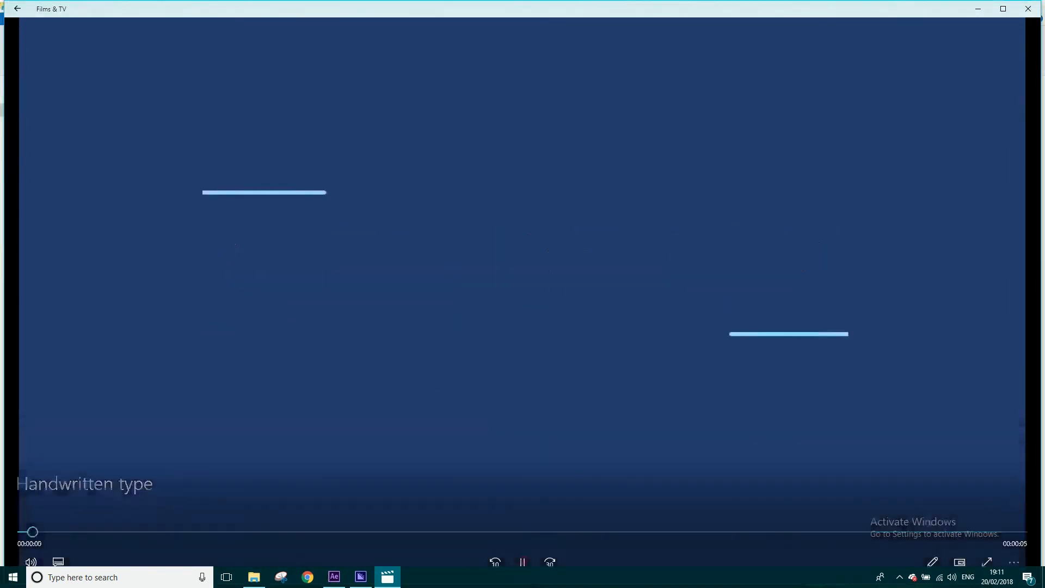